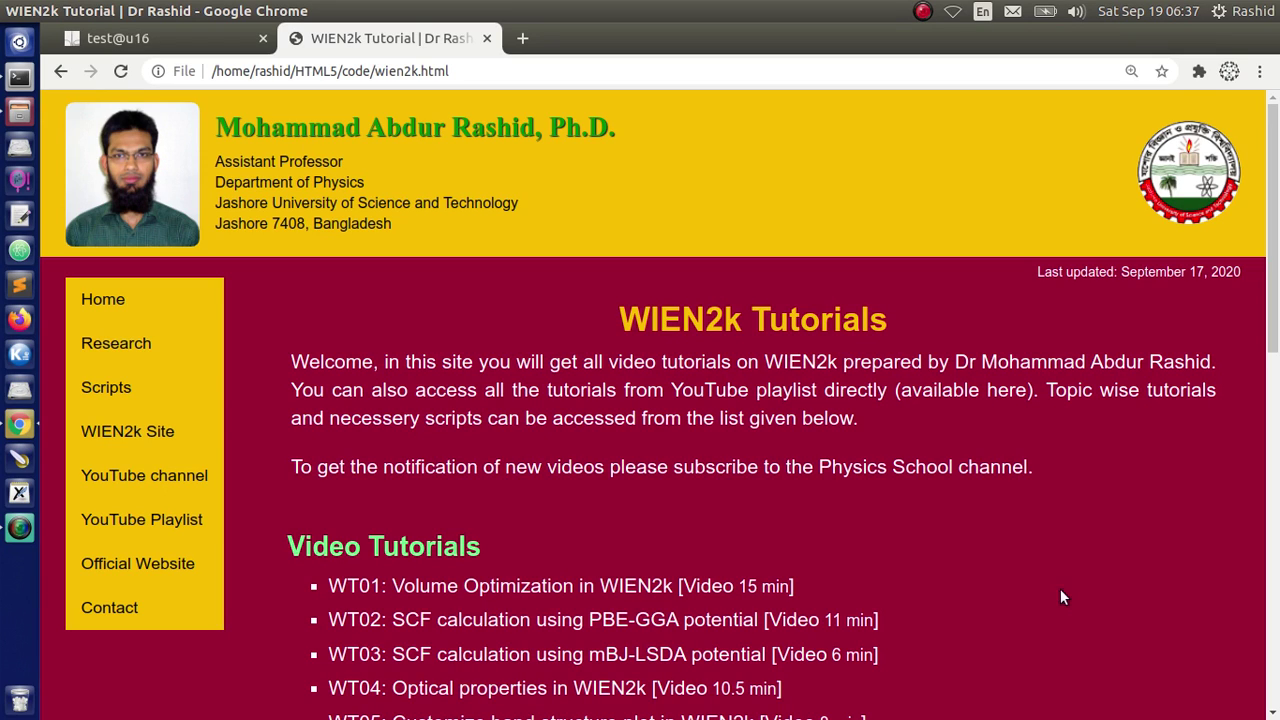
- Switch to the test session's w2web tab showing the TiO2anatase StructGen page
left_click(118, 38)
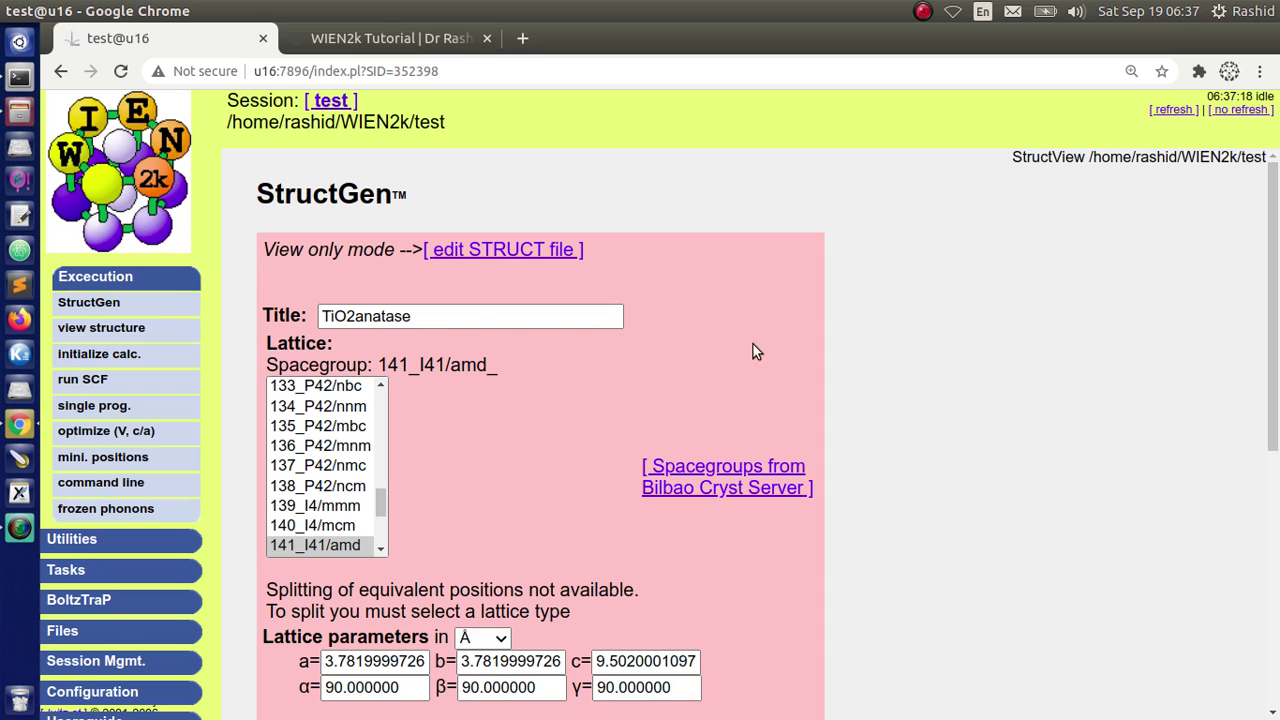
- View test.struct in XCrySDen, rotating the TiO2 cell, labelling Ti and O atoms, zooming in
left_click(92, 328)
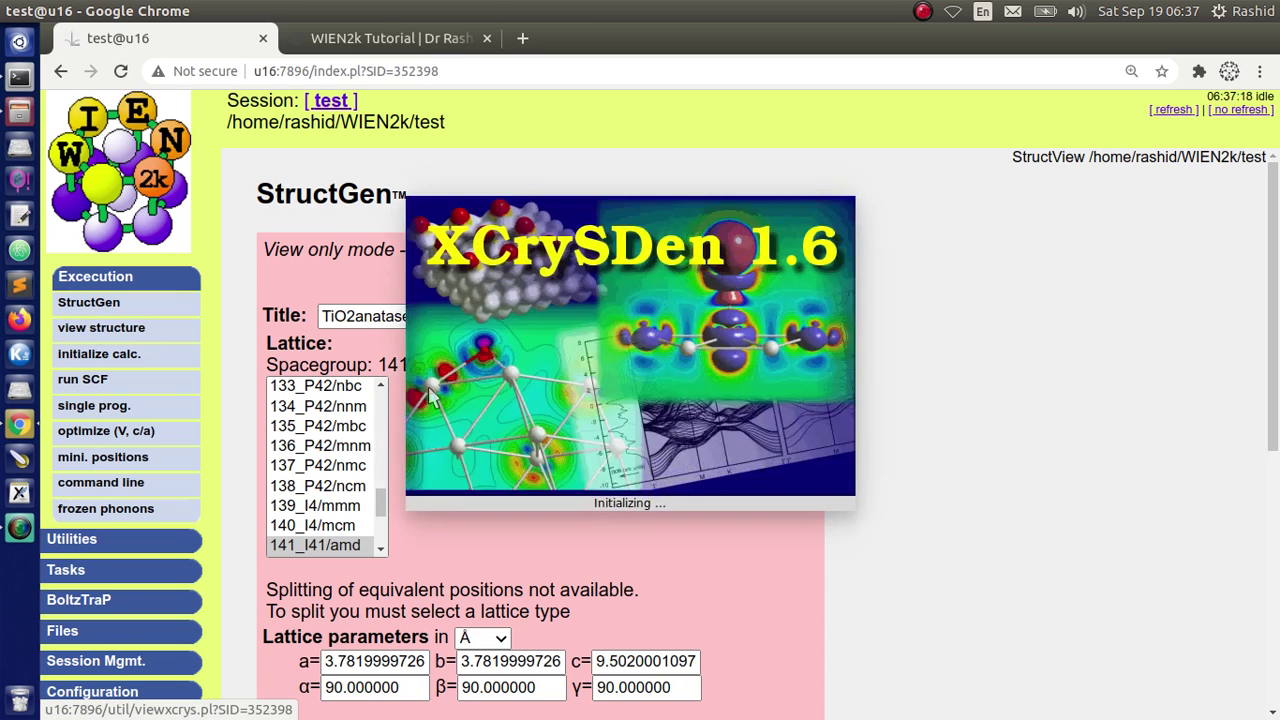
mouse_move(352, 513)
left_mouse_down()
mouse_move(499, 335)
mouse_move(448, 290)
left_mouse_up()
key("ctrl+l")
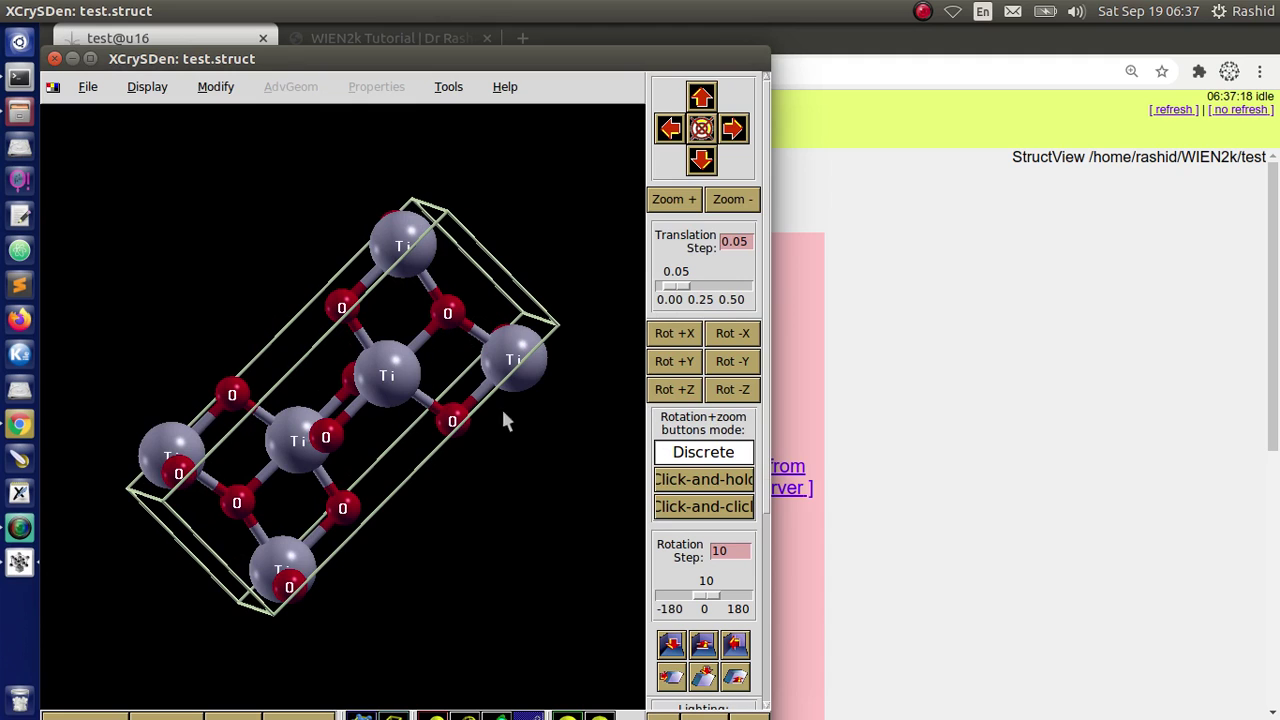
scroll(515, 412, "up", 2)
scroll(530, 415, "up", 1)
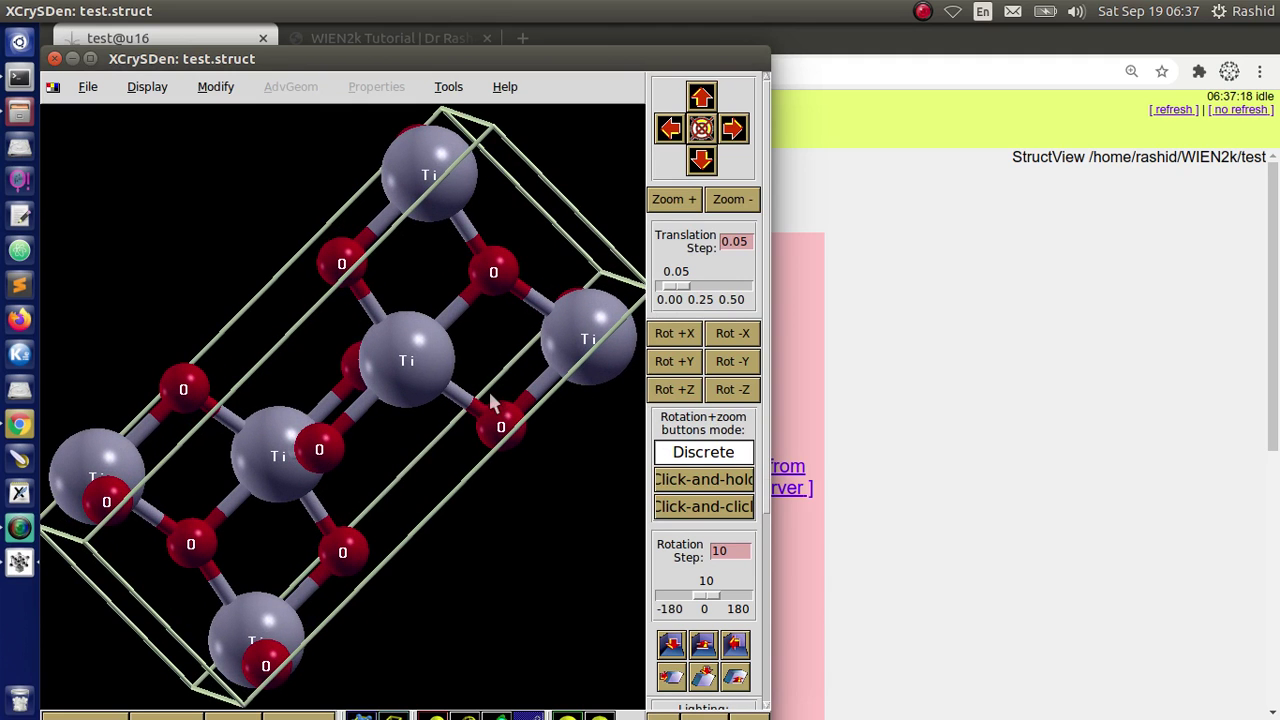
- Close XCrySDen and go to the Density of states task
left_click(56, 60)
left_click(62, 569)
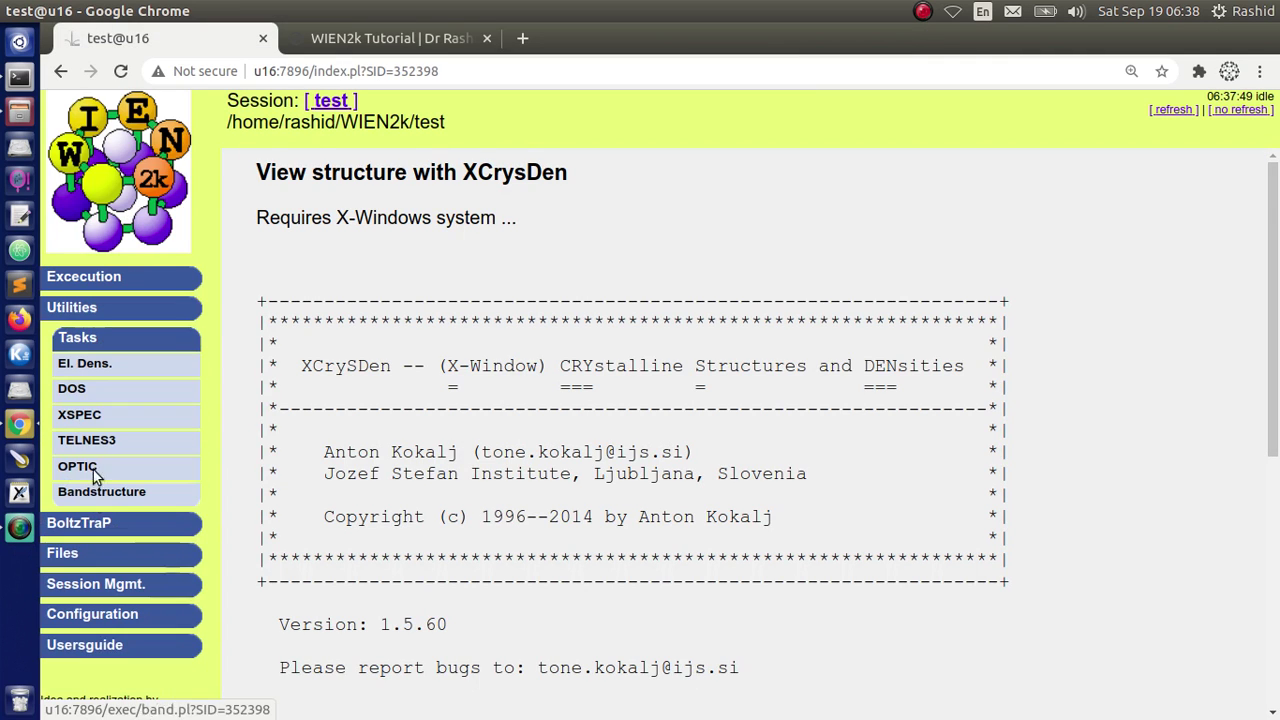
left_click(71, 389)
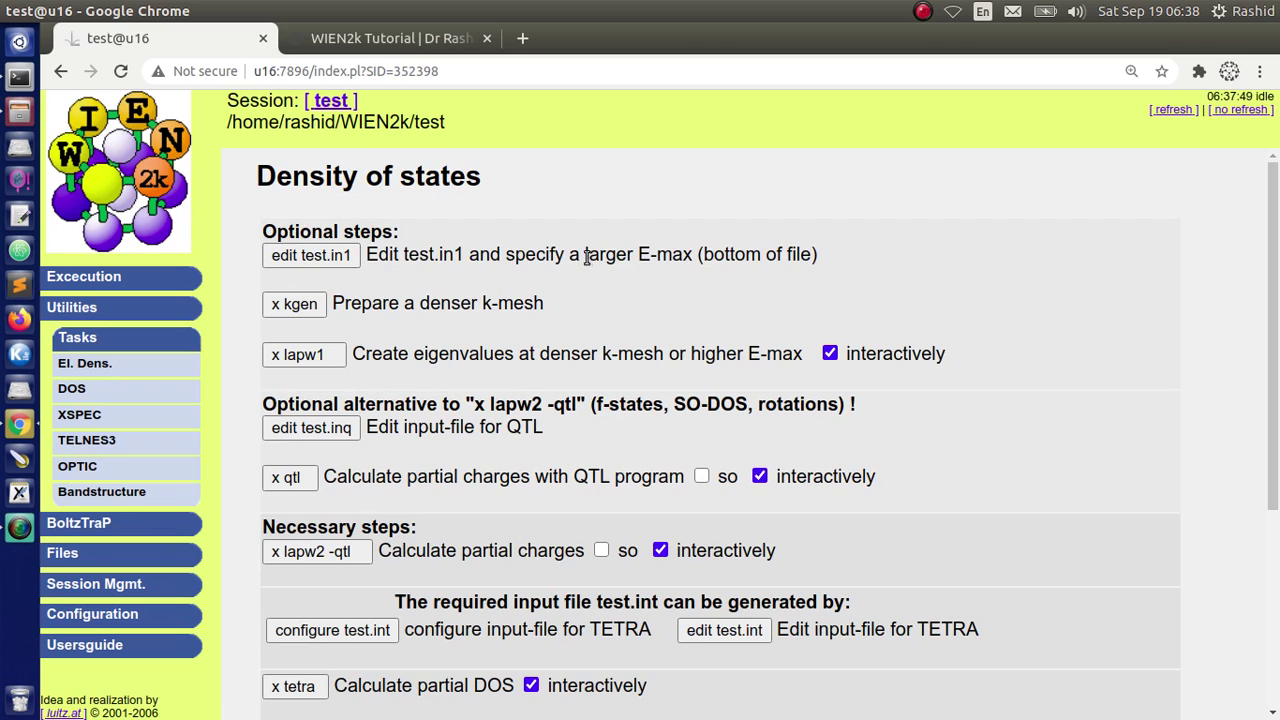
- Change the K-VECTORS energy value in test.in1 from 1.5 to 3.0 and save
left_click_drag(581, 254, 696, 254)
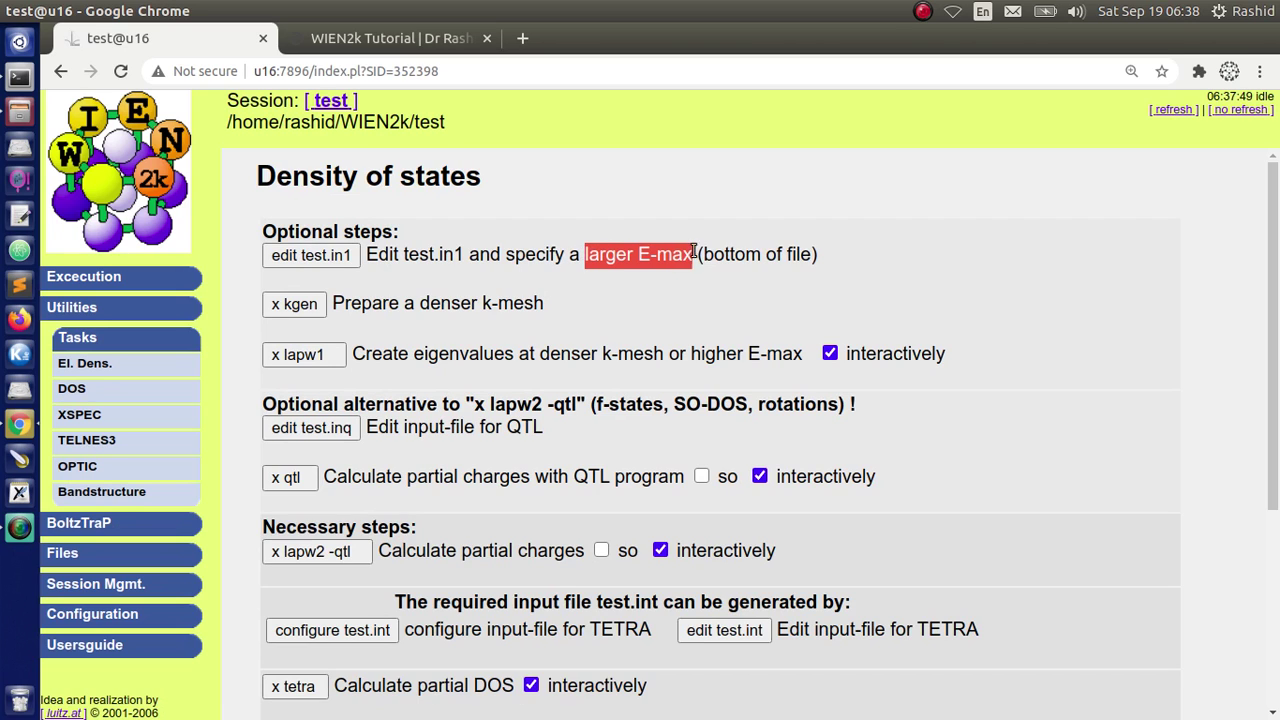
left_click(311, 255)
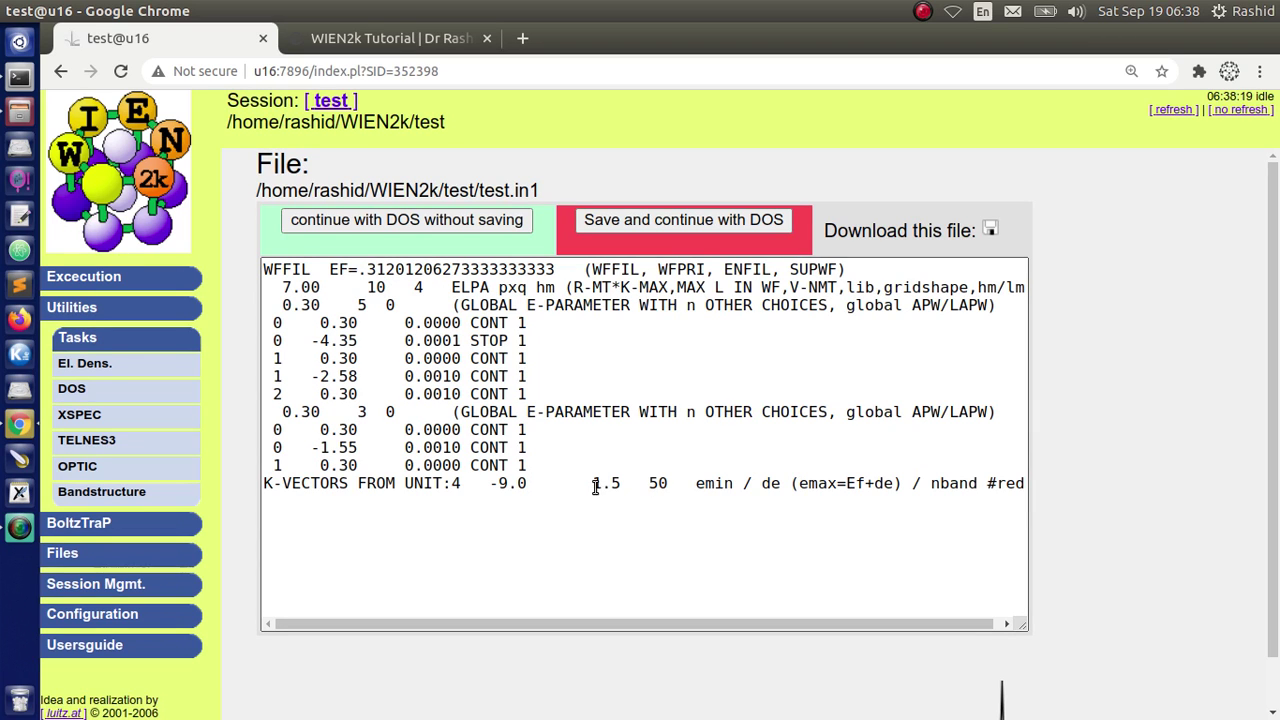
left_click_drag(595, 486, 623, 484)
type("3.0")
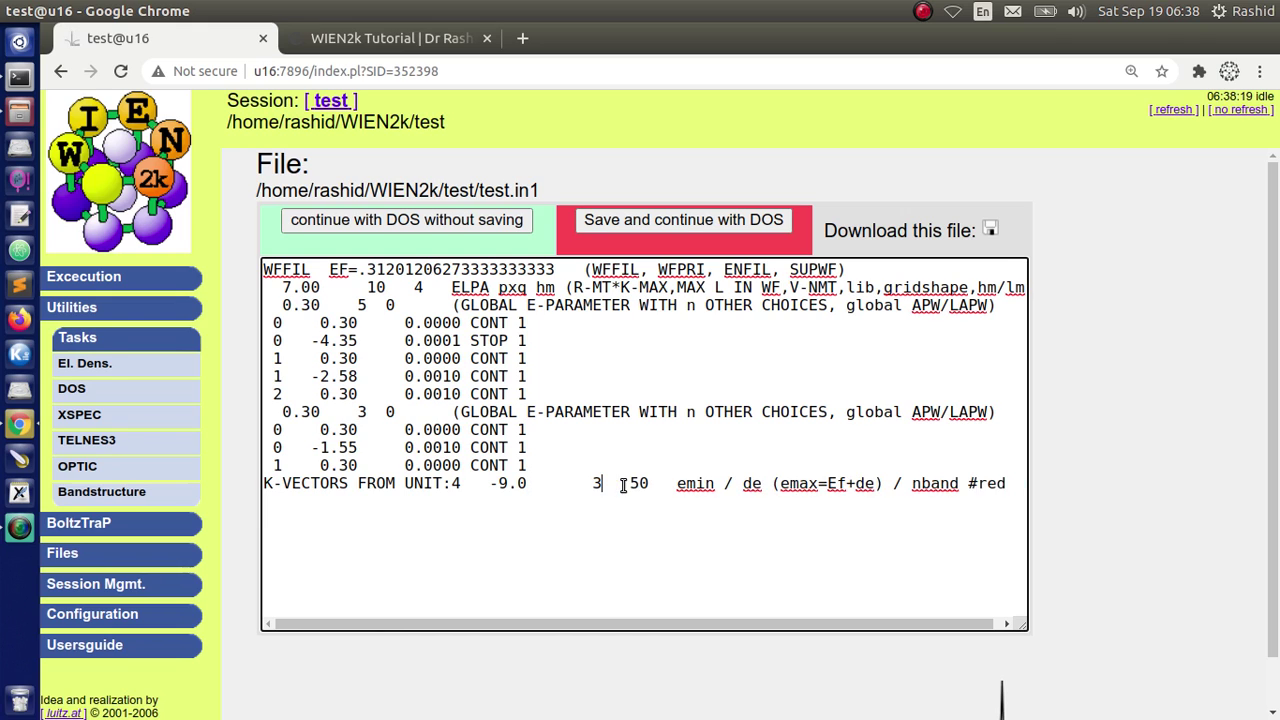
left_click(651, 225)
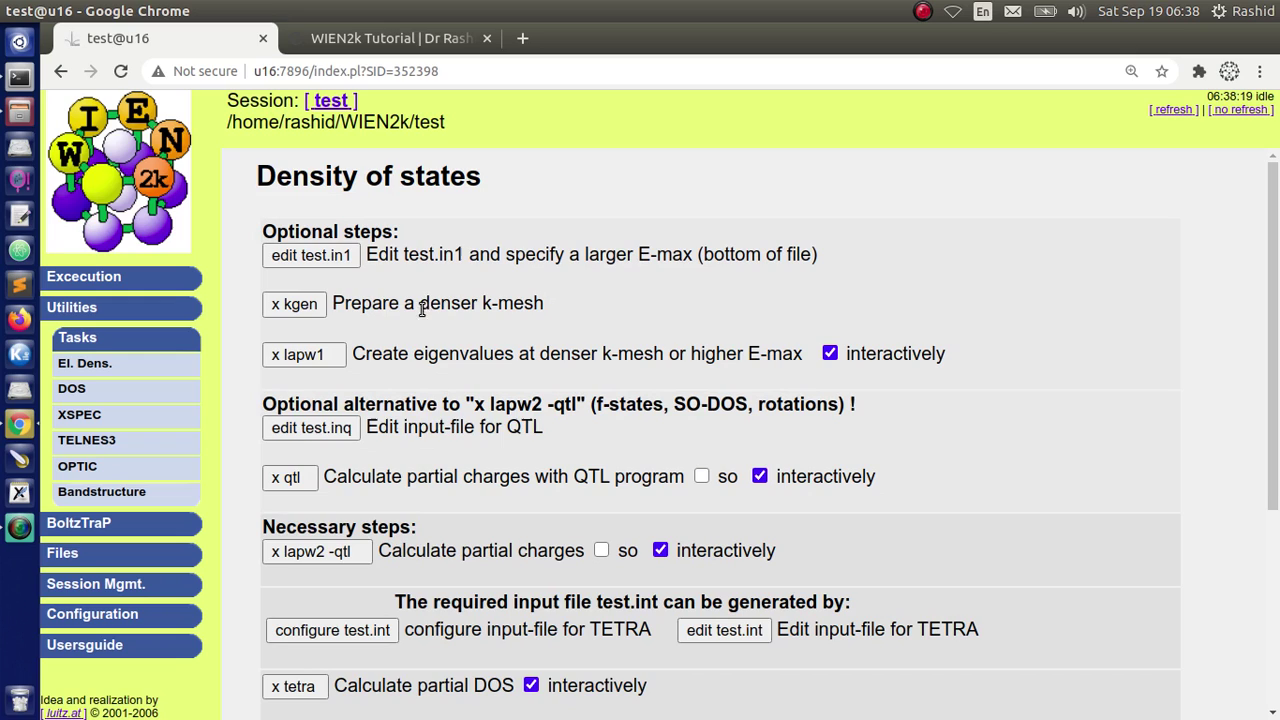
- Run x kgen with 300 k-points and the k-mesh shift set to No
left_click_drag(416, 309, 546, 312)
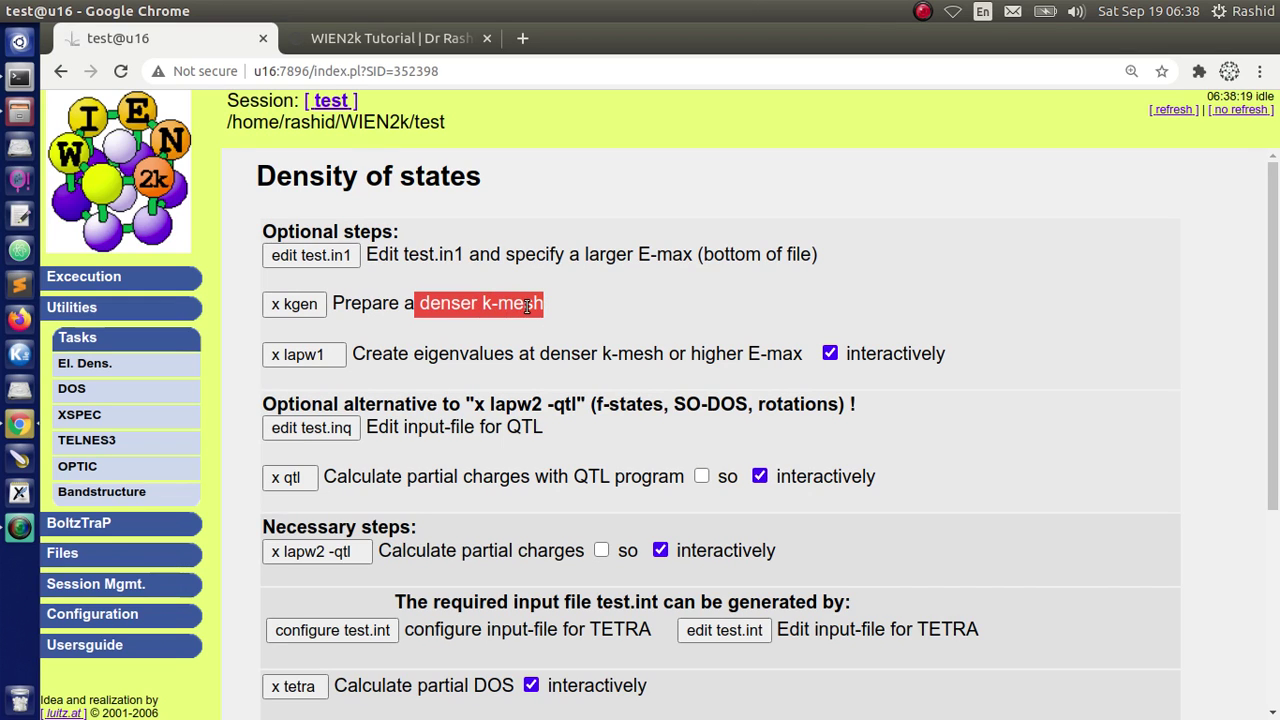
left_click(381, 303)
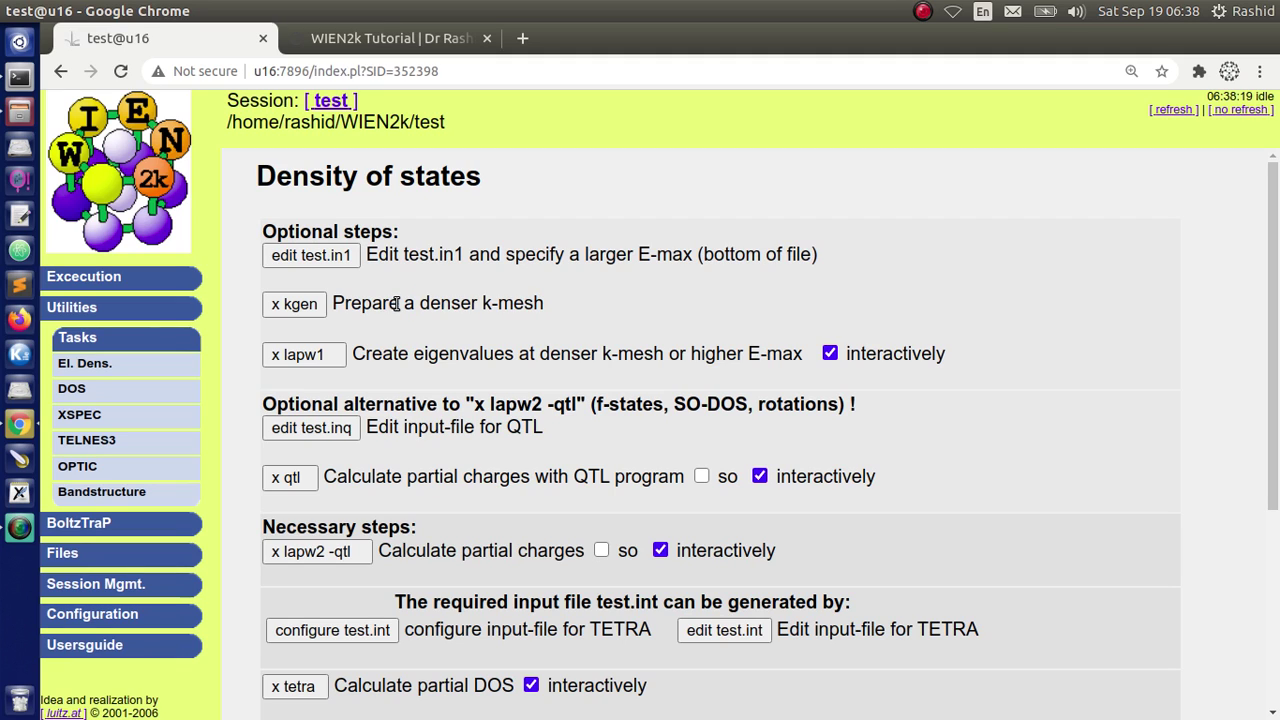
left_click(323, 305)
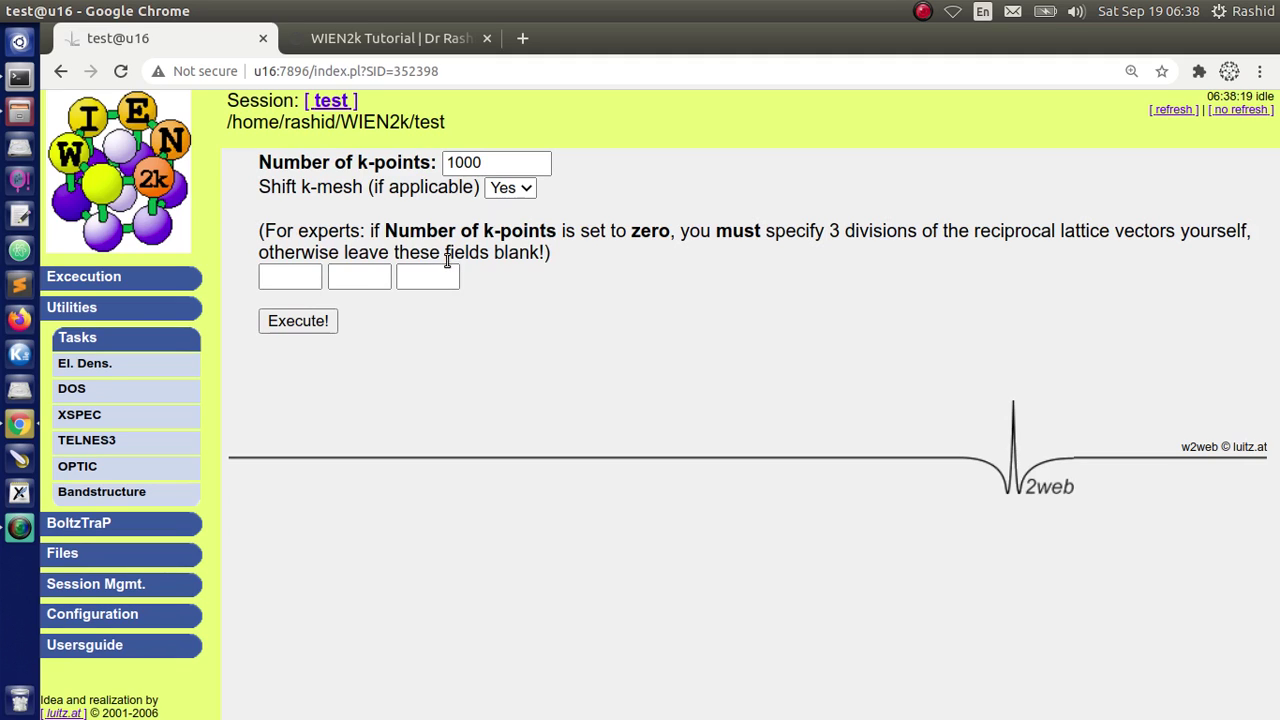
left_click(451, 162)
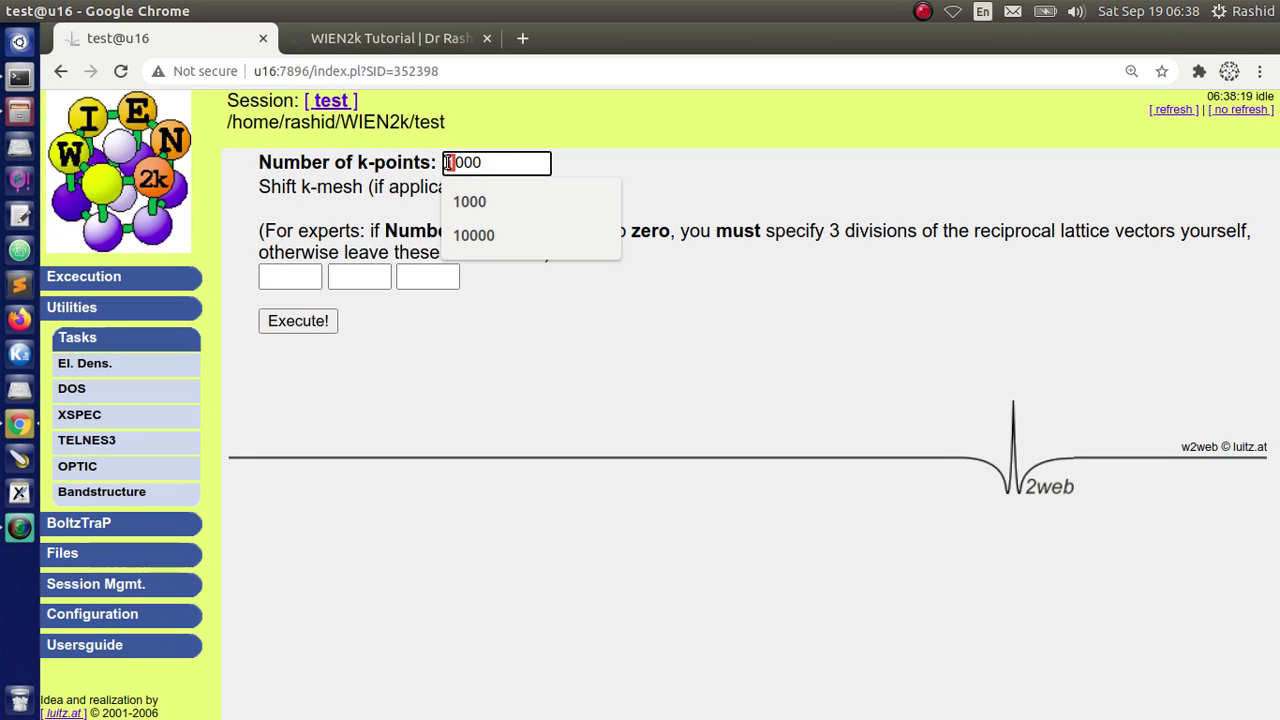
left_click_drag(451, 162, 446, 162)
key("Delete")
key("Delete")
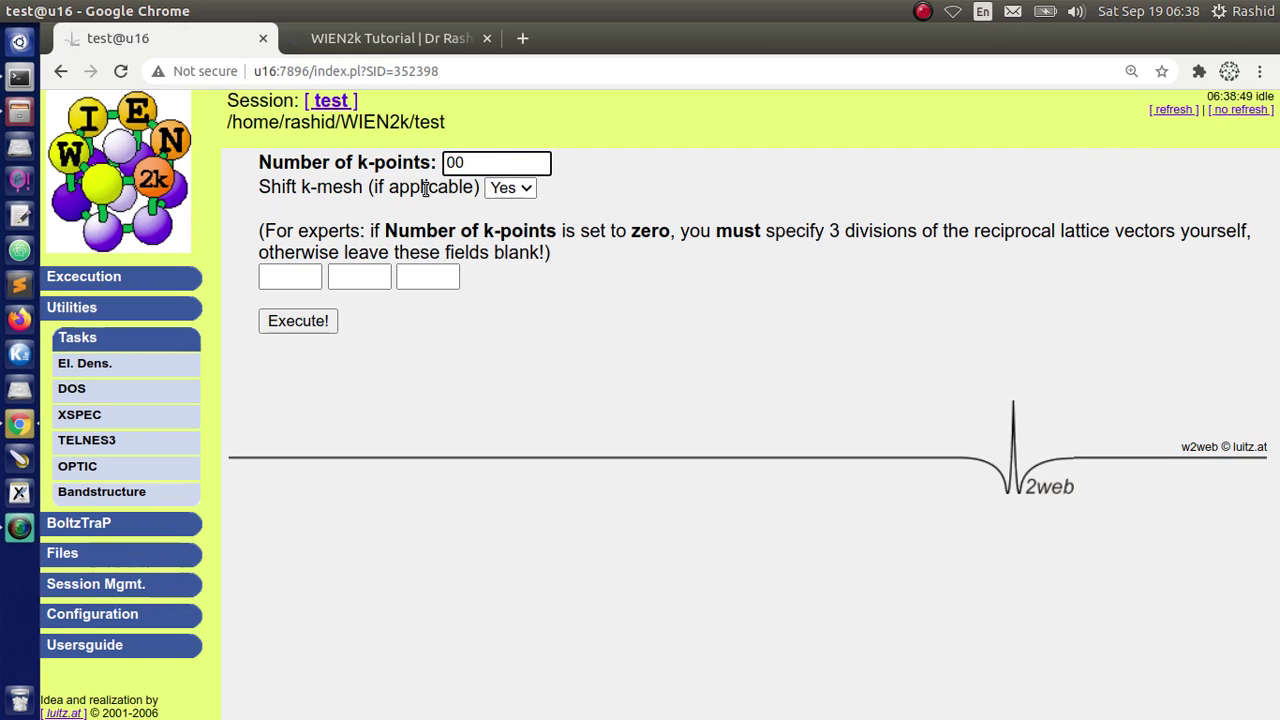
type("3")
left_click(521, 189)
left_click(502, 229)
left_click(318, 322)
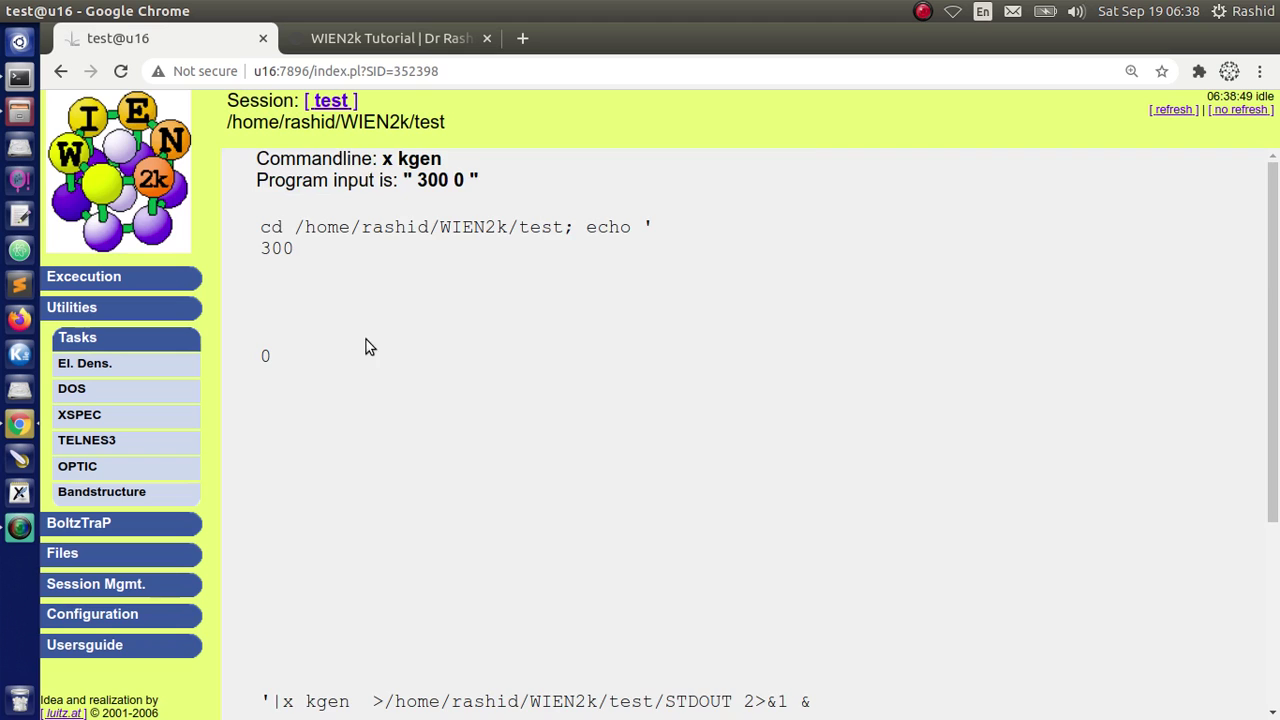
scroll(367, 338, "down", 1)
scroll(367, 338, "down", 3)
- Run x lapw1 to compute eigenvalues on the denser k-mesh
left_click(320, 540)
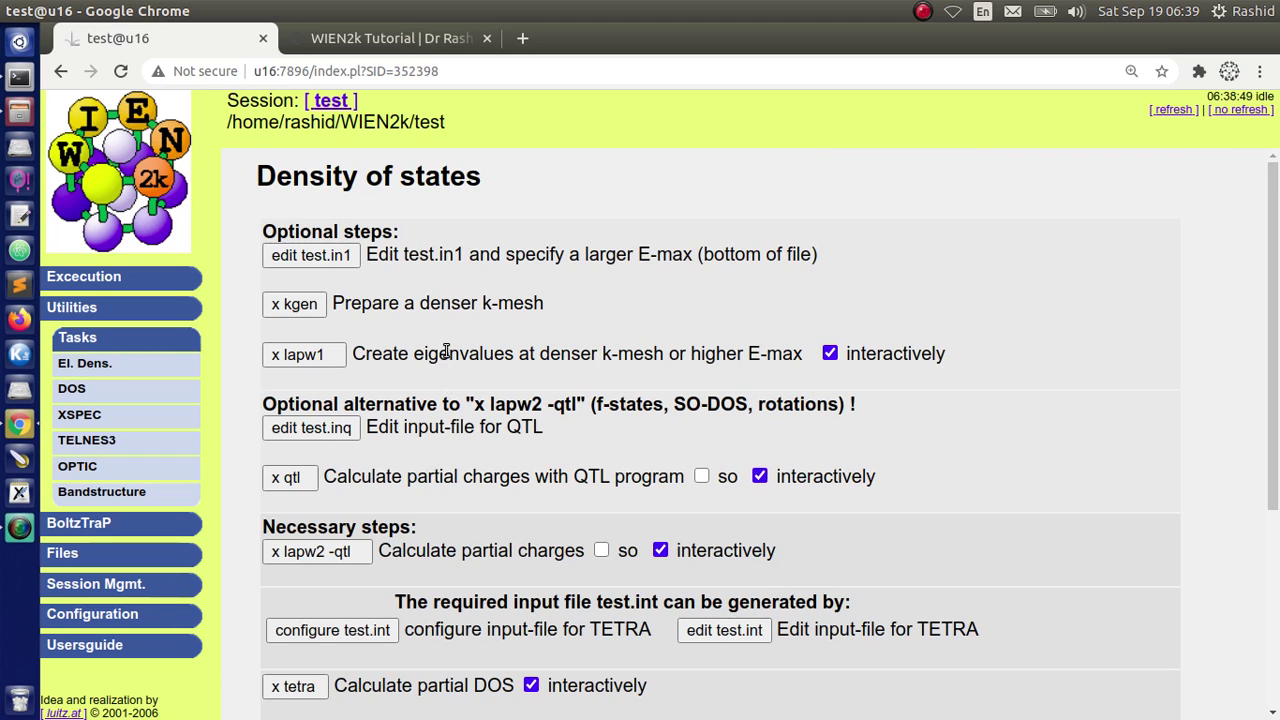
scroll(337, 370, "down", 1)
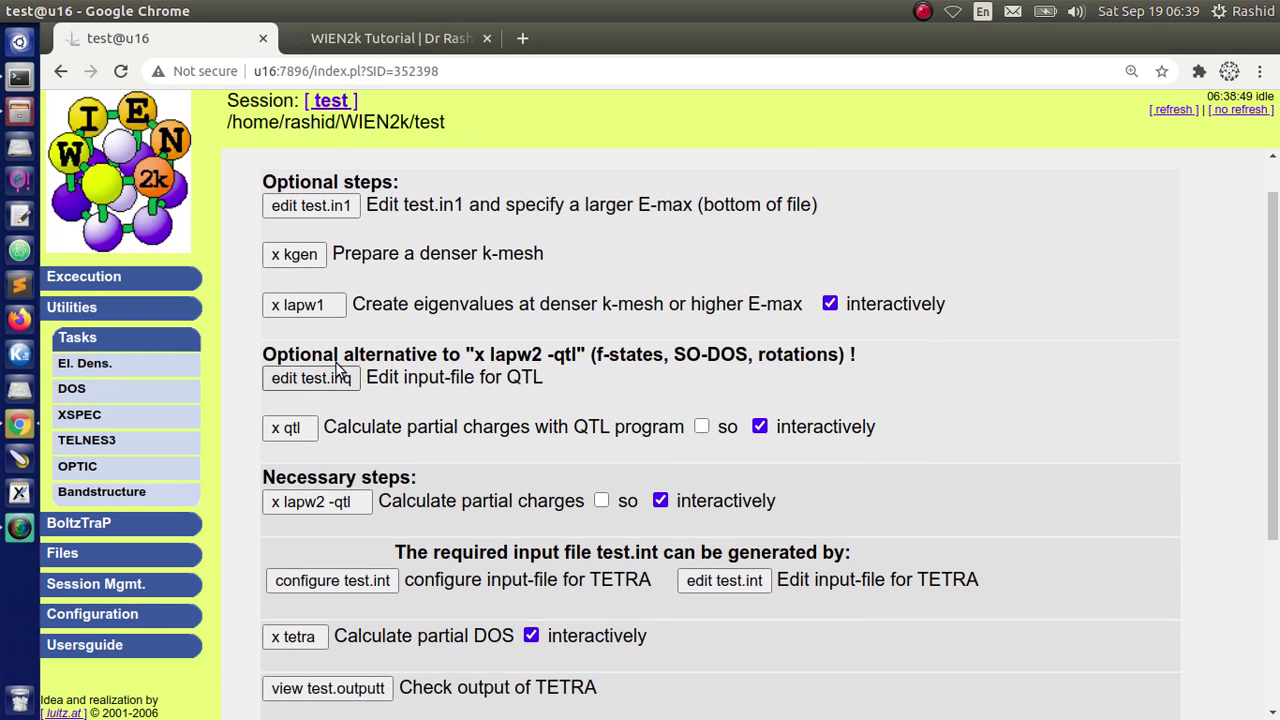
left_click(310, 315)
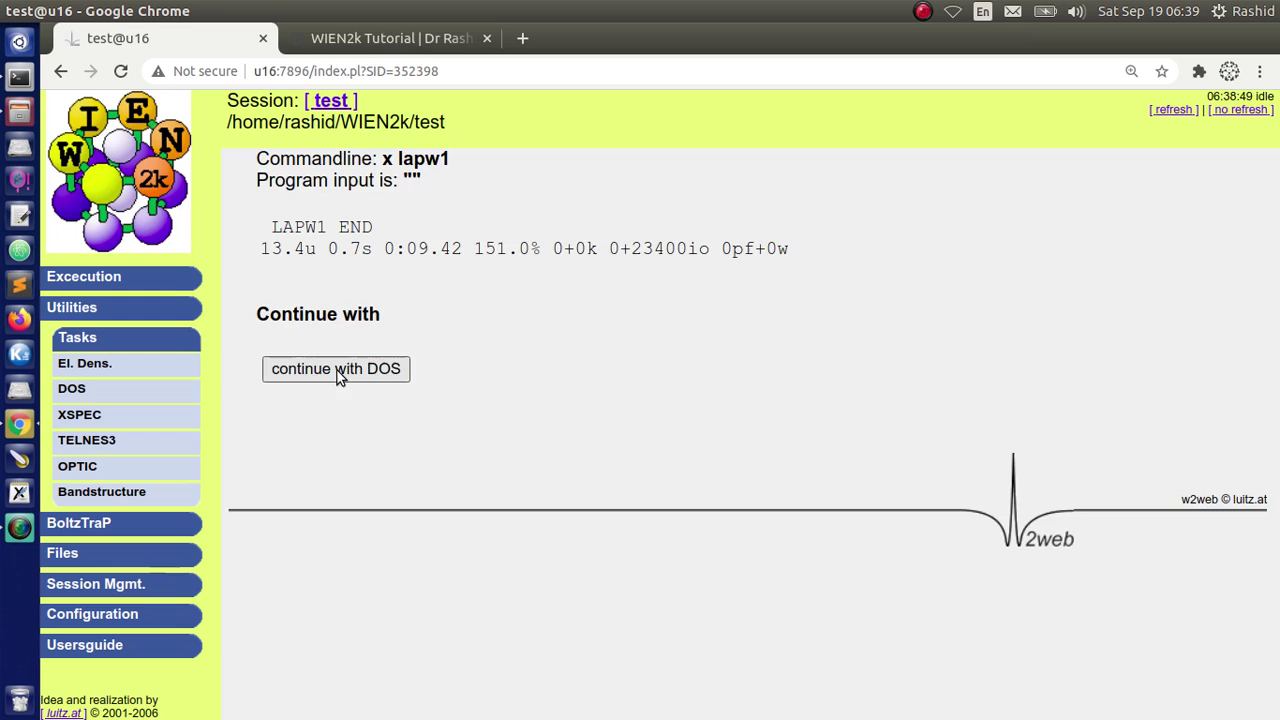
left_click(336, 369)
- Run x lapw2 -qtl to calculate the partial charges
scroll(561, 422, "down", 5)
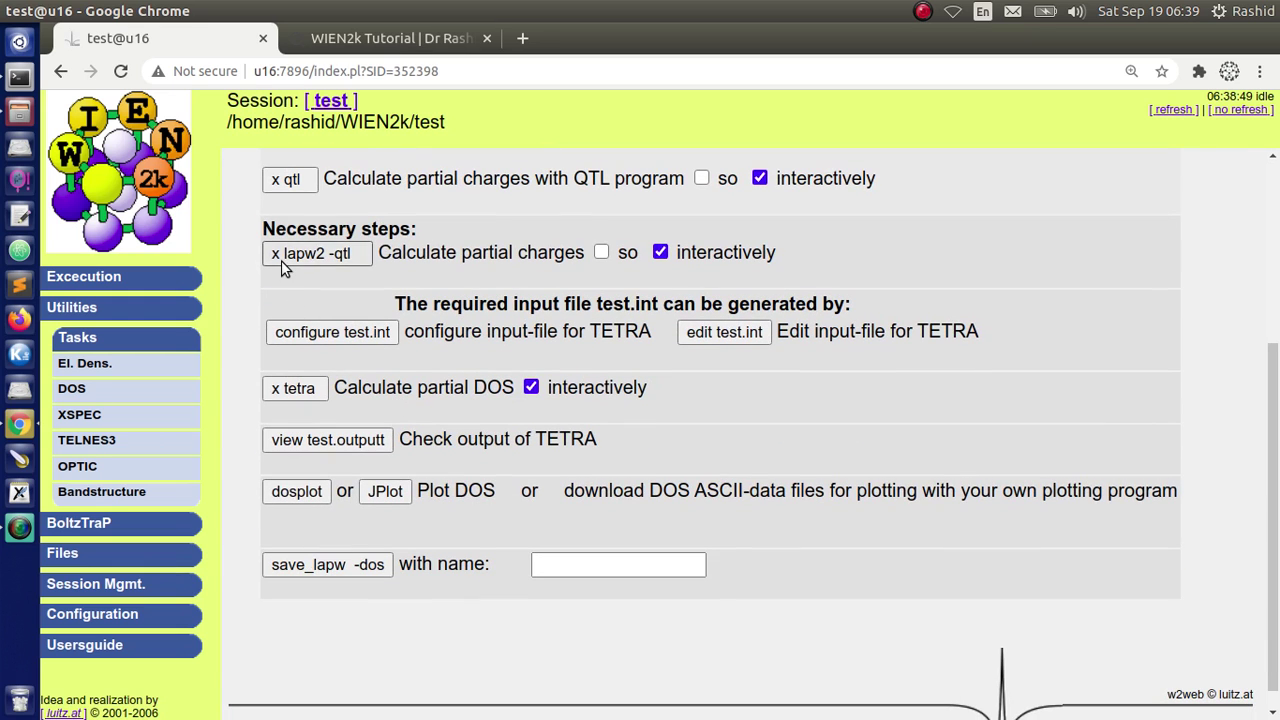
left_click(282, 258)
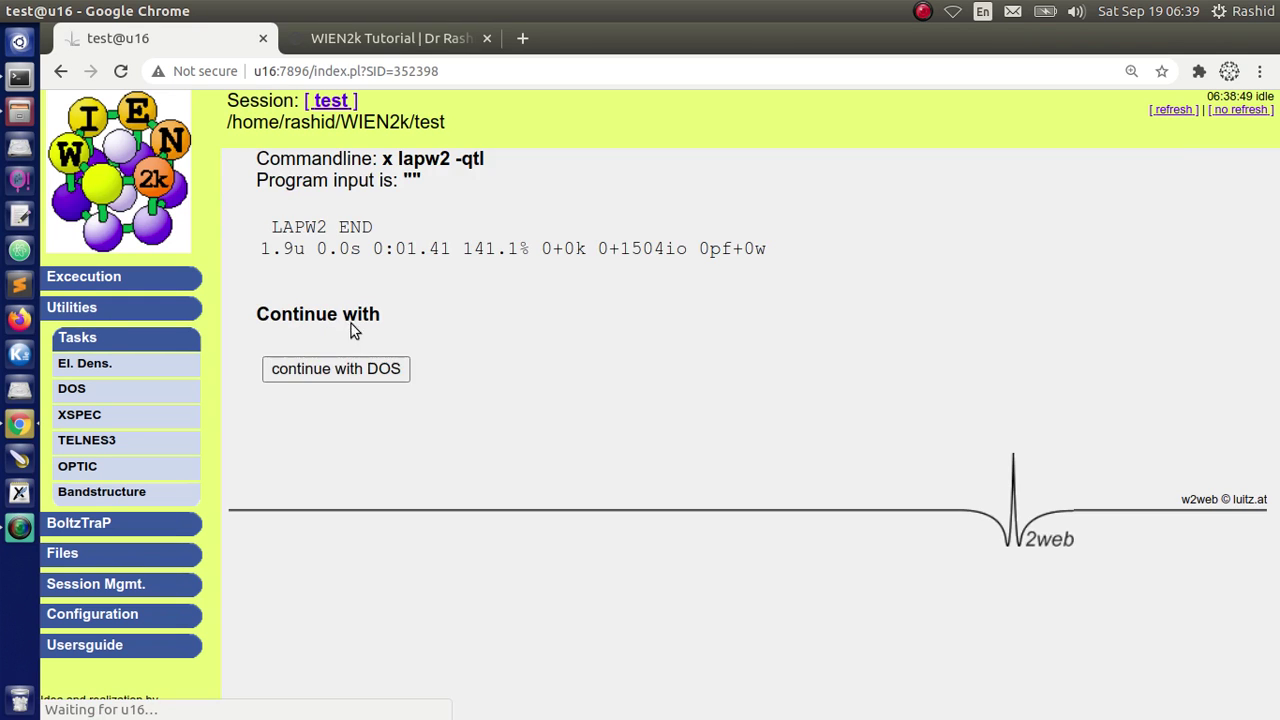
left_click(346, 371)
scroll(364, 378, "down", 5)
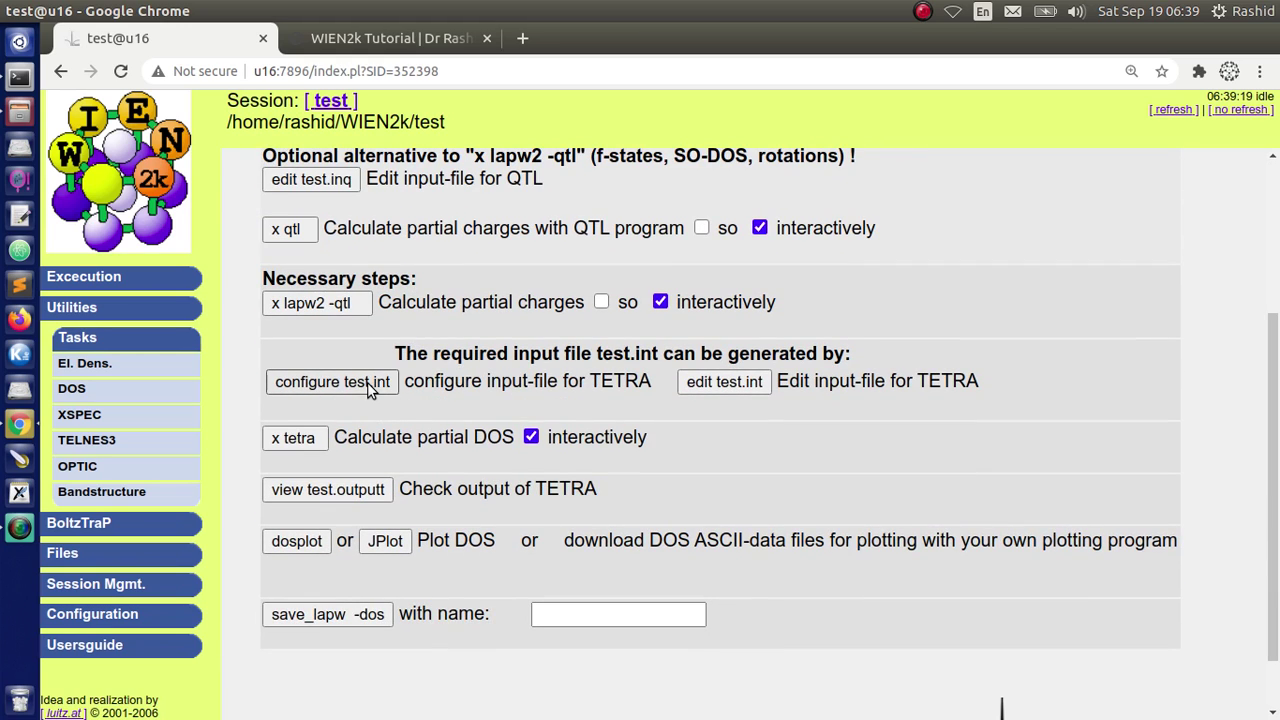
left_click(367, 389)
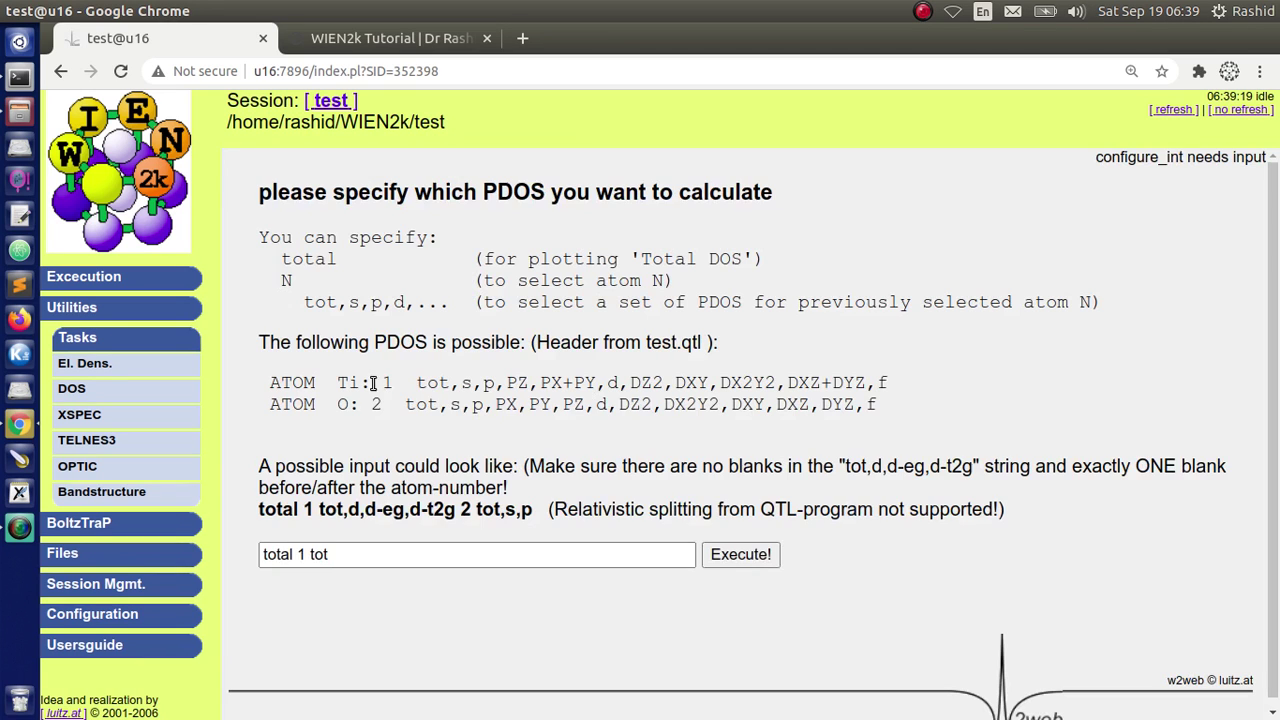
scroll(430, 505, "down", 1)
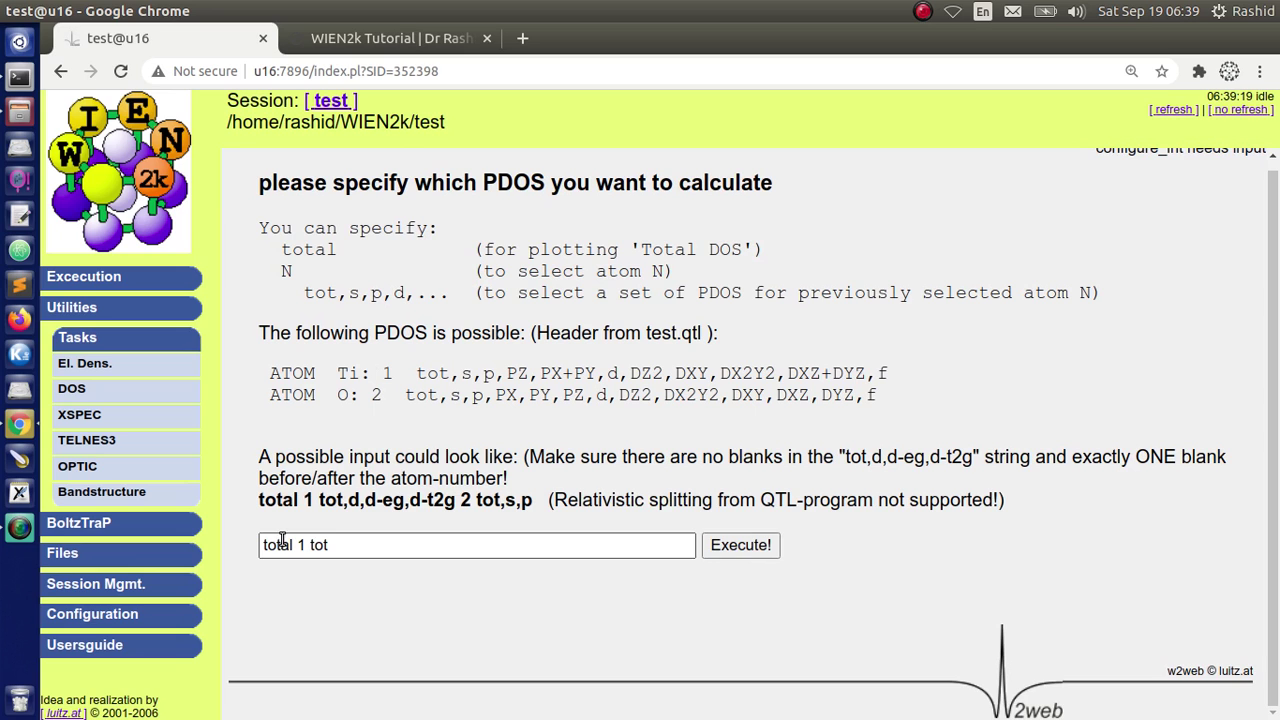
key("ctrl+plus")
key("ctrl+plus")
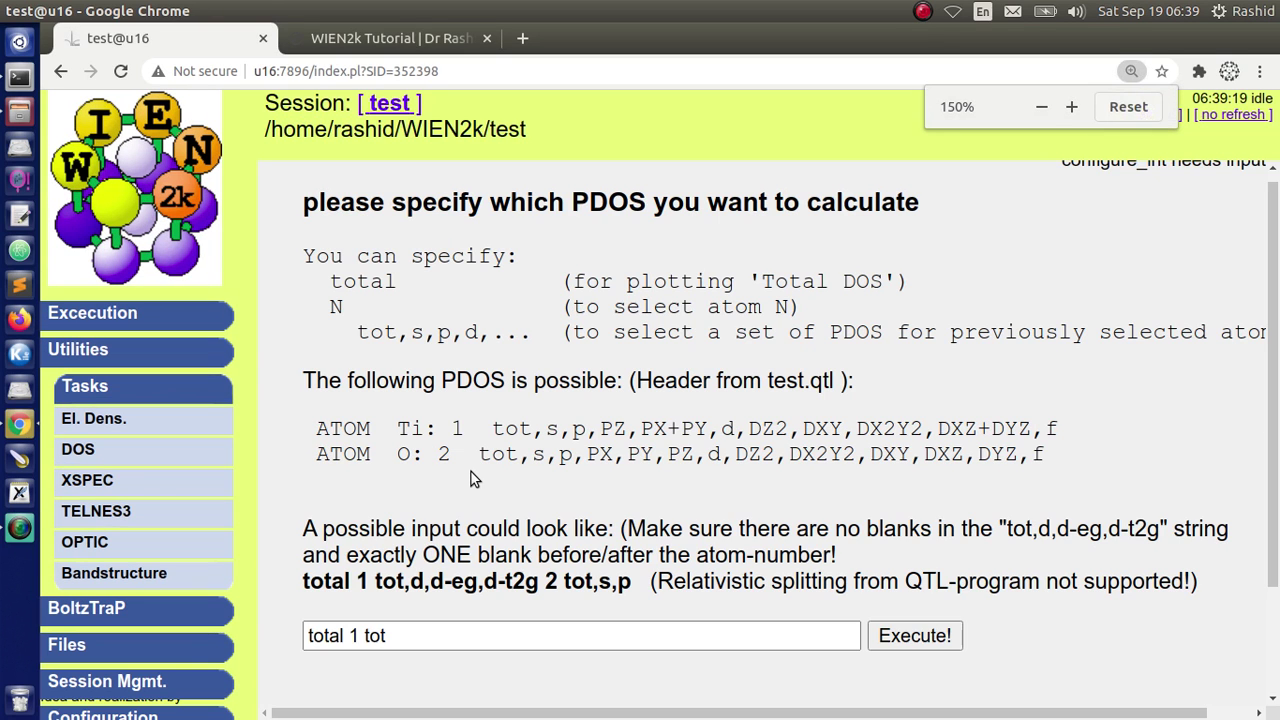
left_click(372, 536)
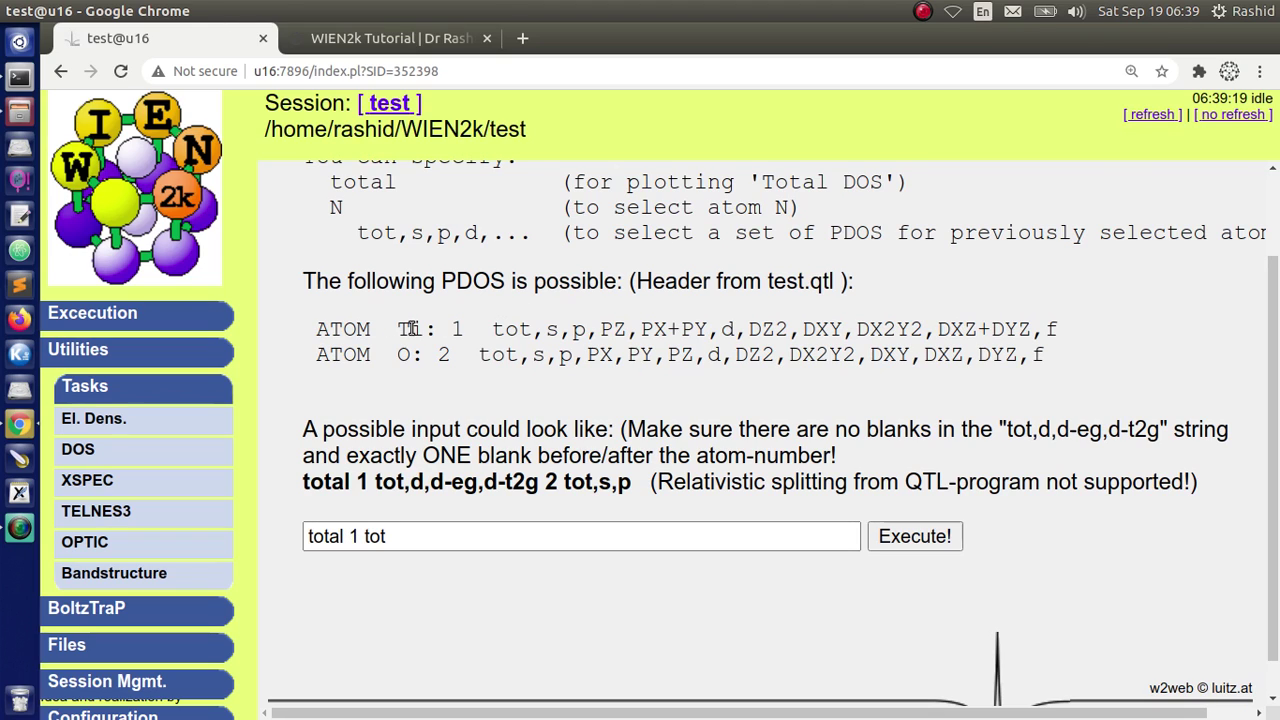
left_click_drag(397, 329, 532, 333)
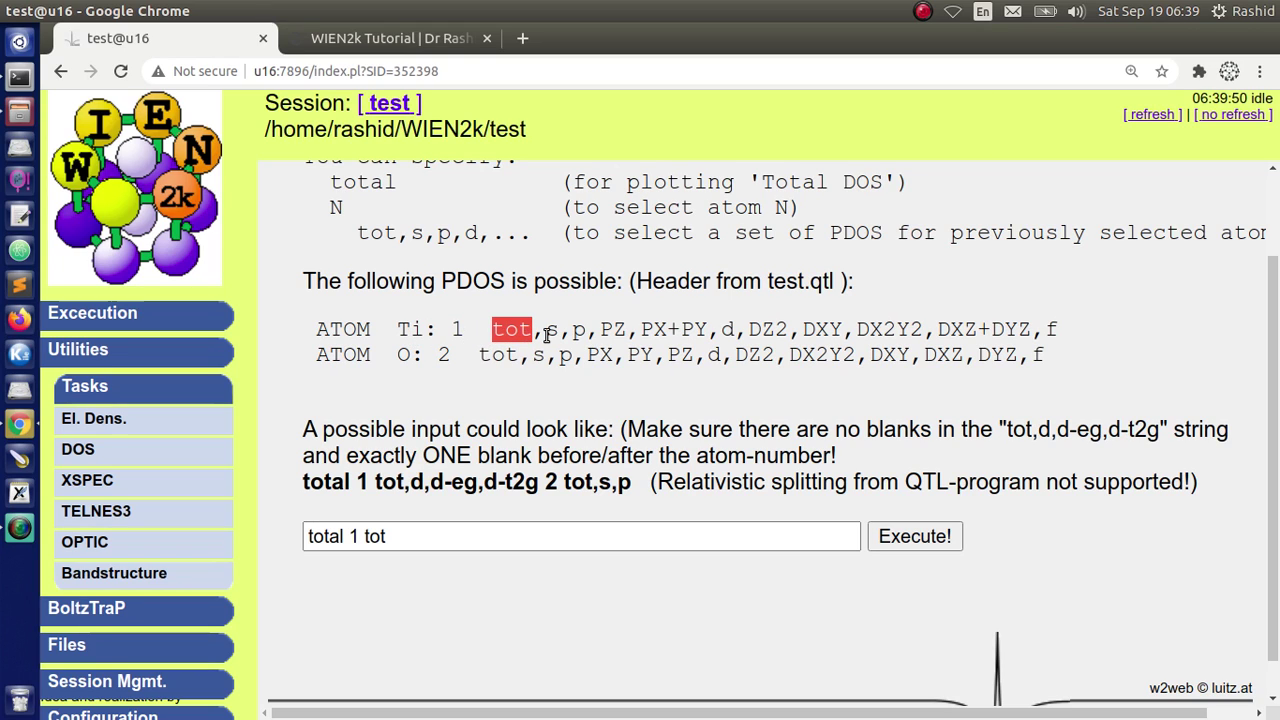
left_click_drag(547, 333, 1043, 333)
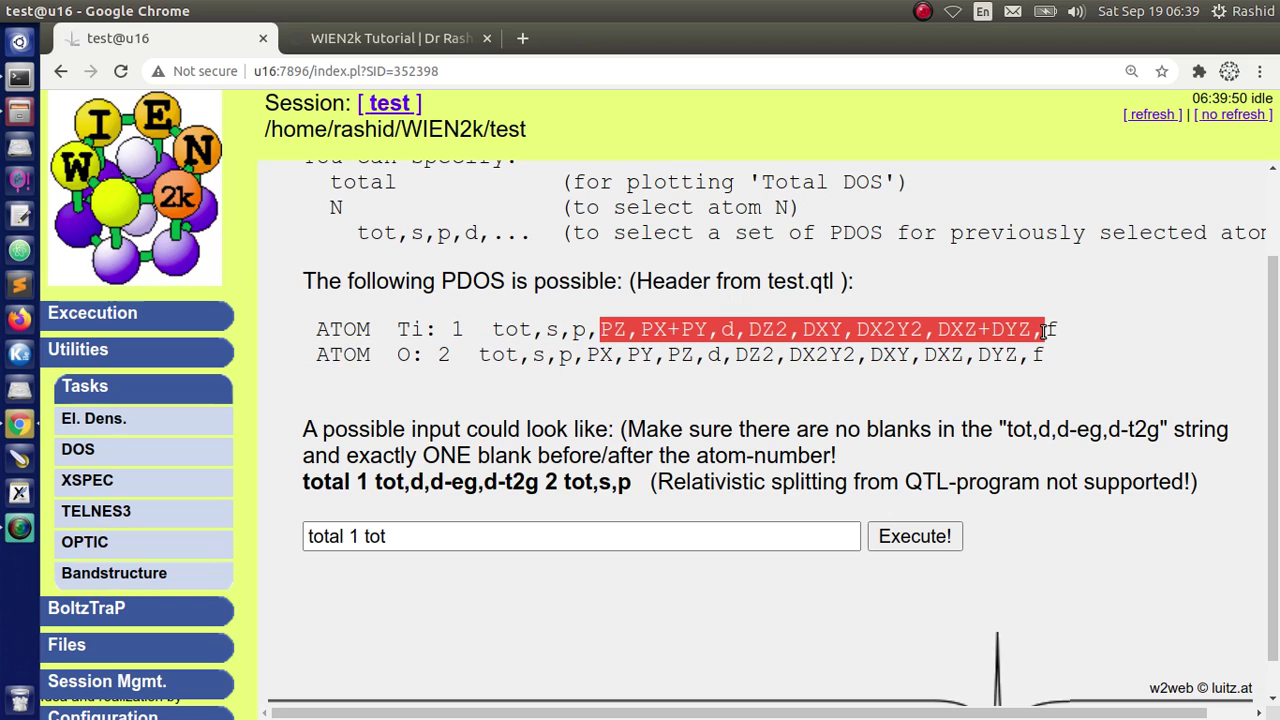
left_click_drag(478, 357, 1041, 360)
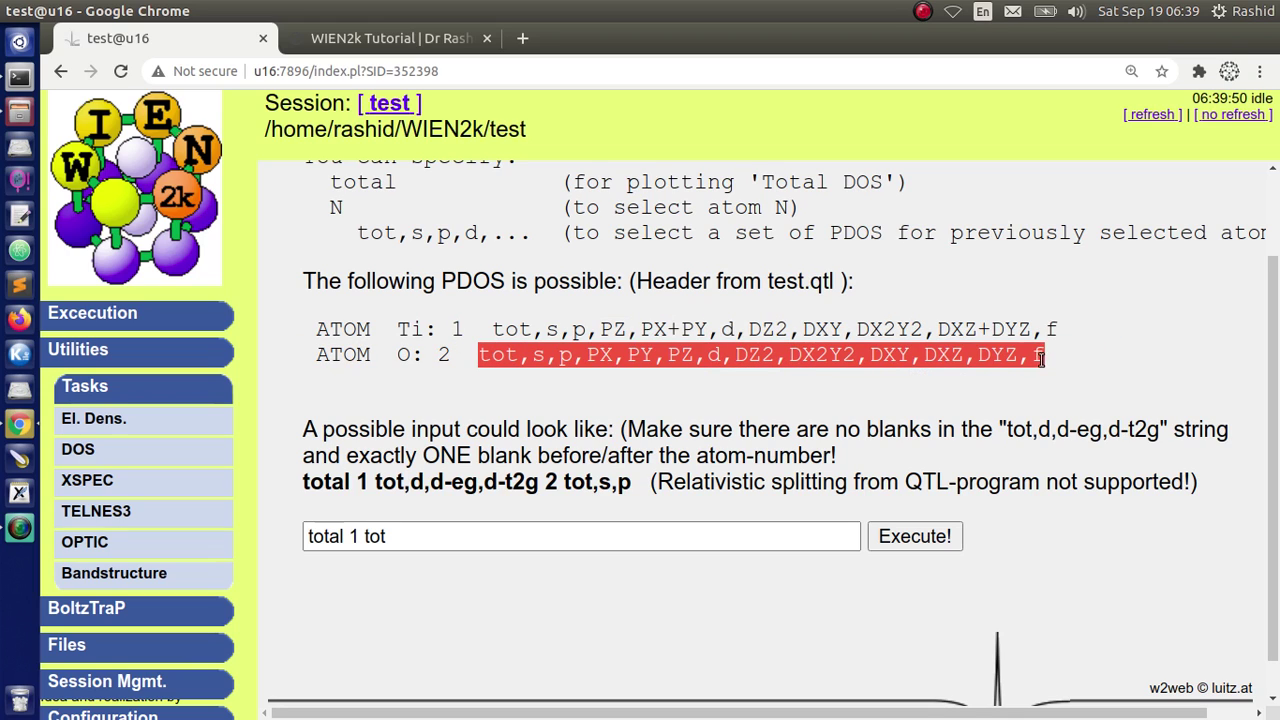
- Fill the PDOS input with 'total 1 tot,s,p,d,f 2 tot,s,p' from earlier entries
left_click(676, 536)
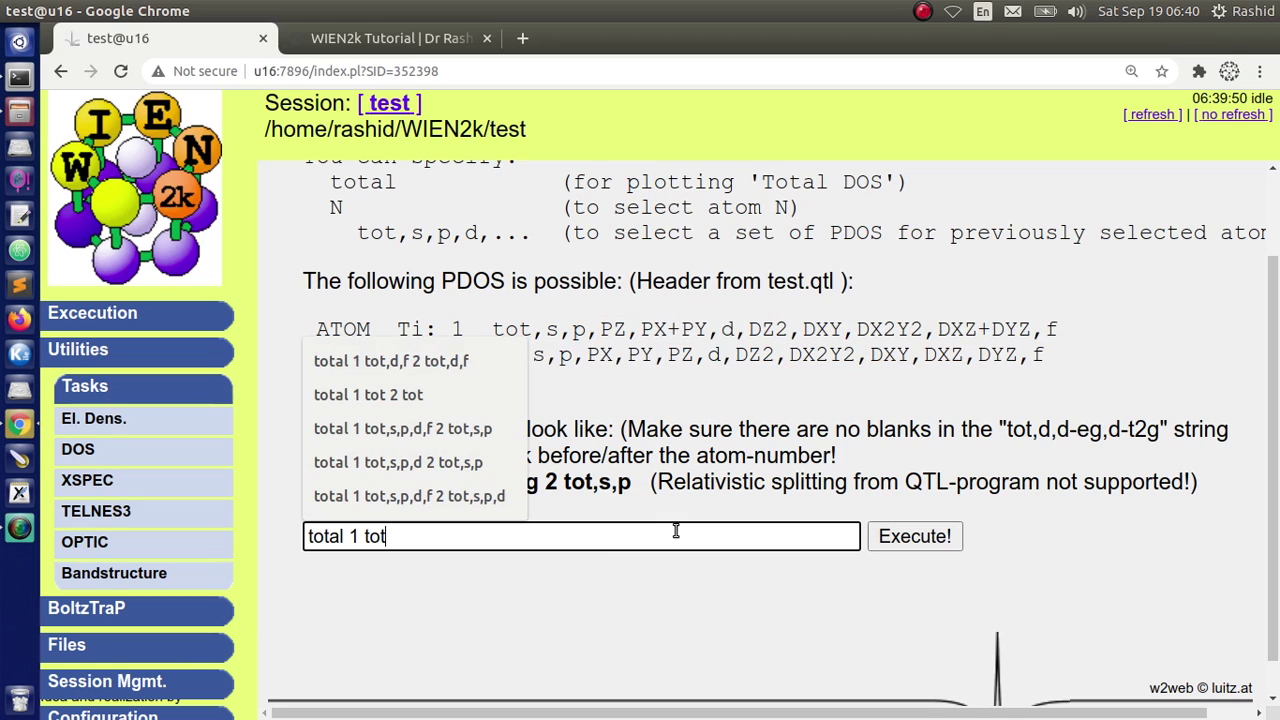
left_click(473, 429)
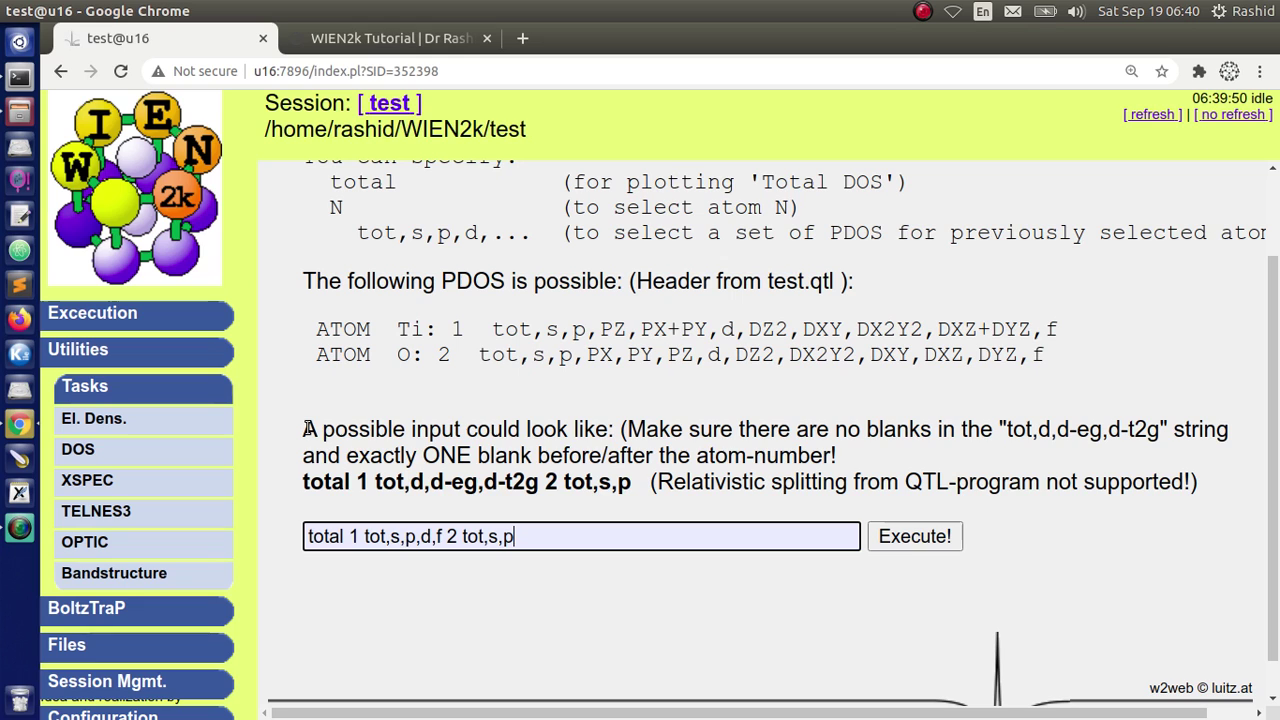
left_click_drag(305, 428, 1185, 484)
left_click(1030, 463)
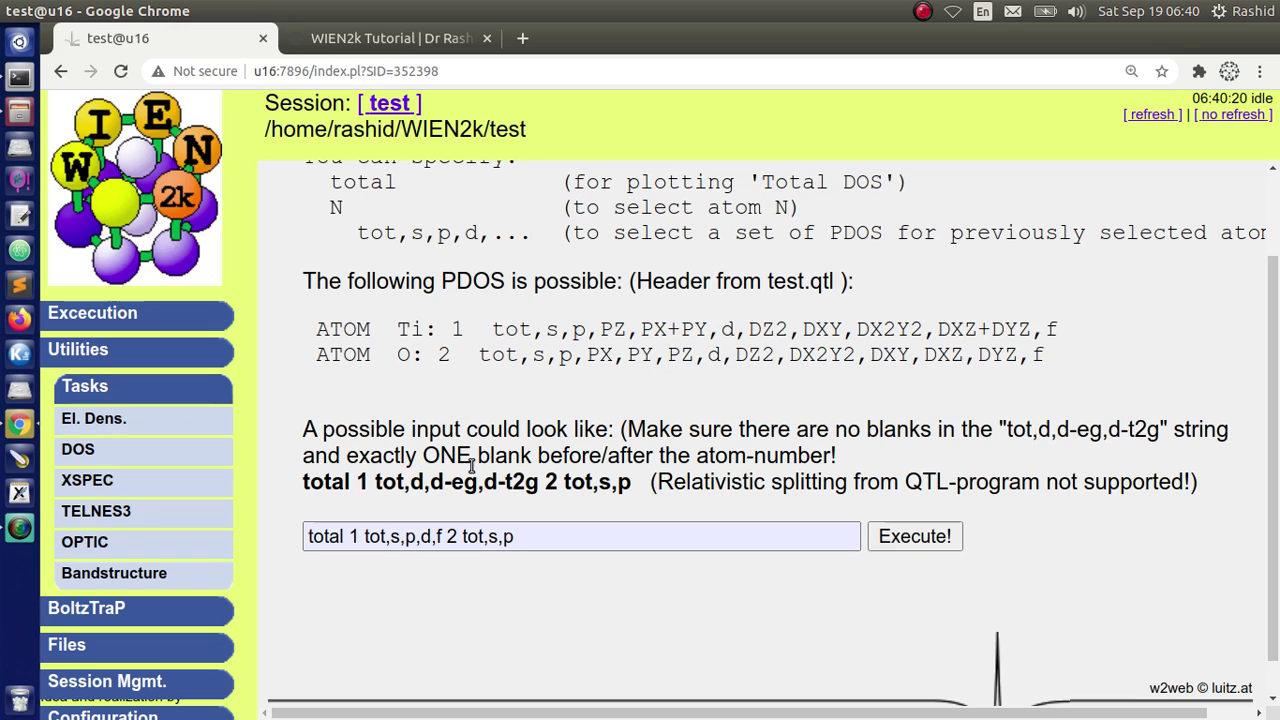
left_click_drag(424, 458, 746, 453)
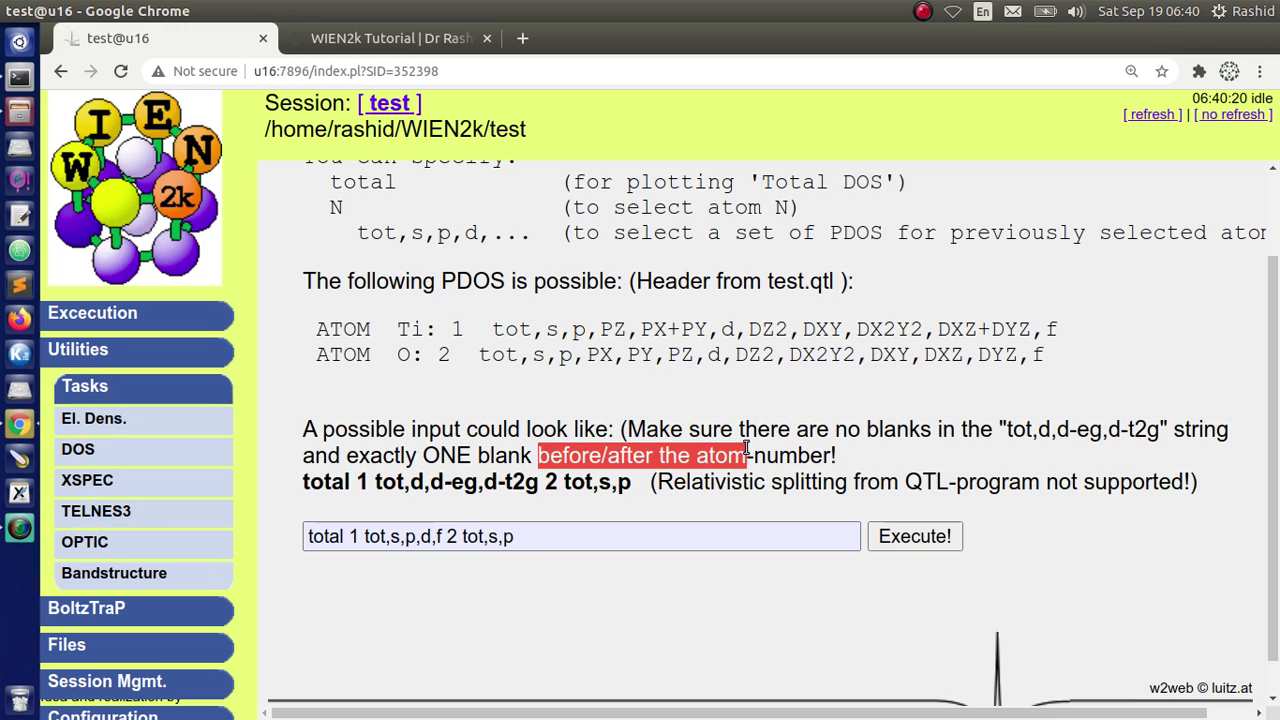
left_click(355, 536)
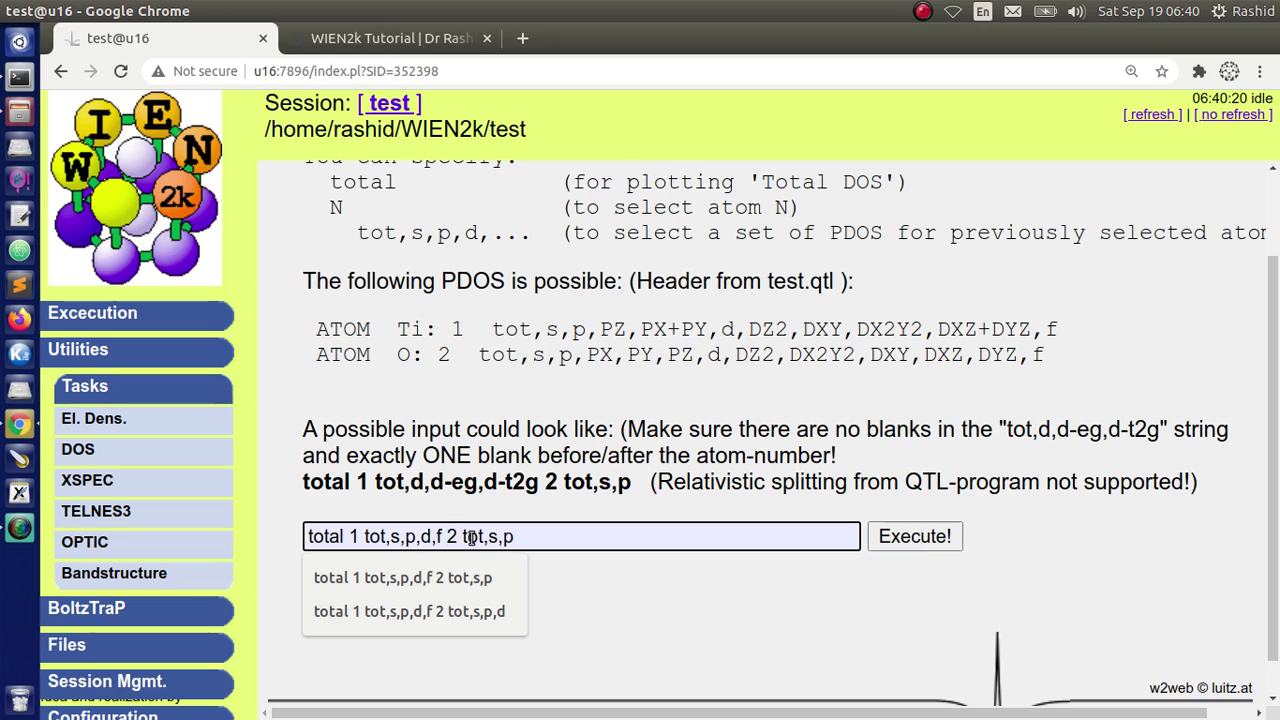
- Check the Ti and O projections against the format example and execute the configuration
left_click(504, 481)
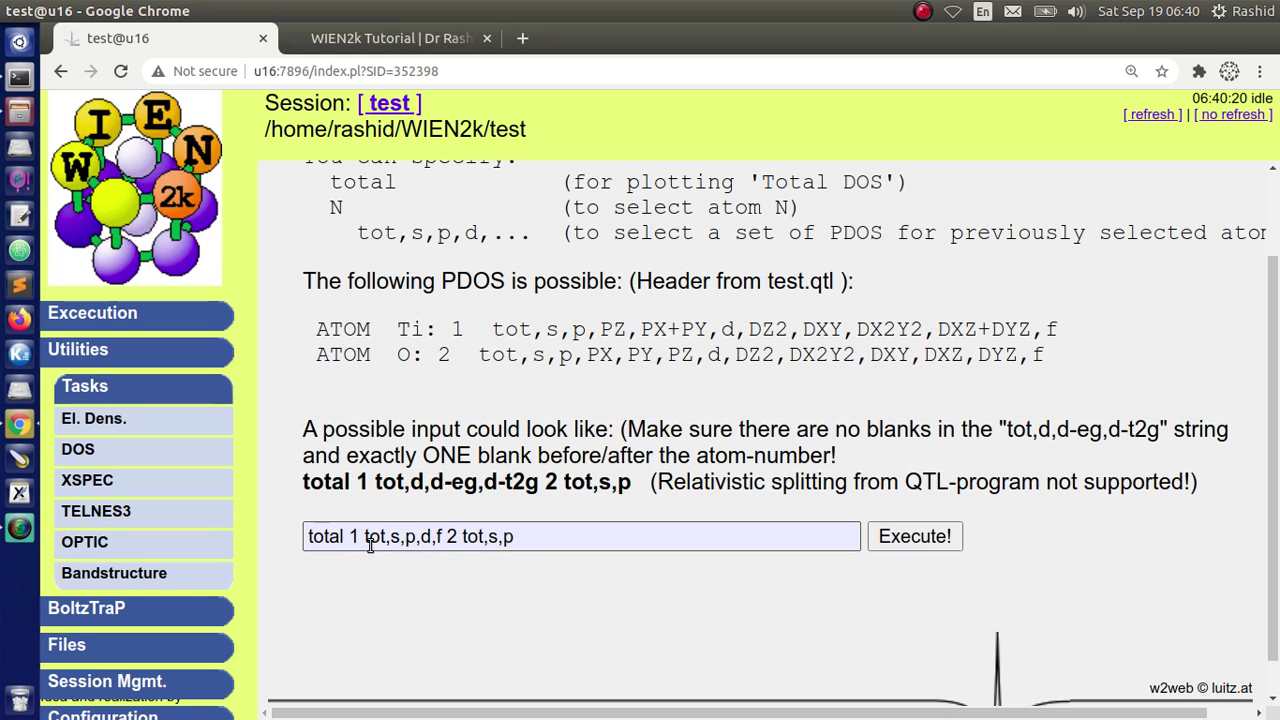
left_click_drag(365, 538, 387, 537)
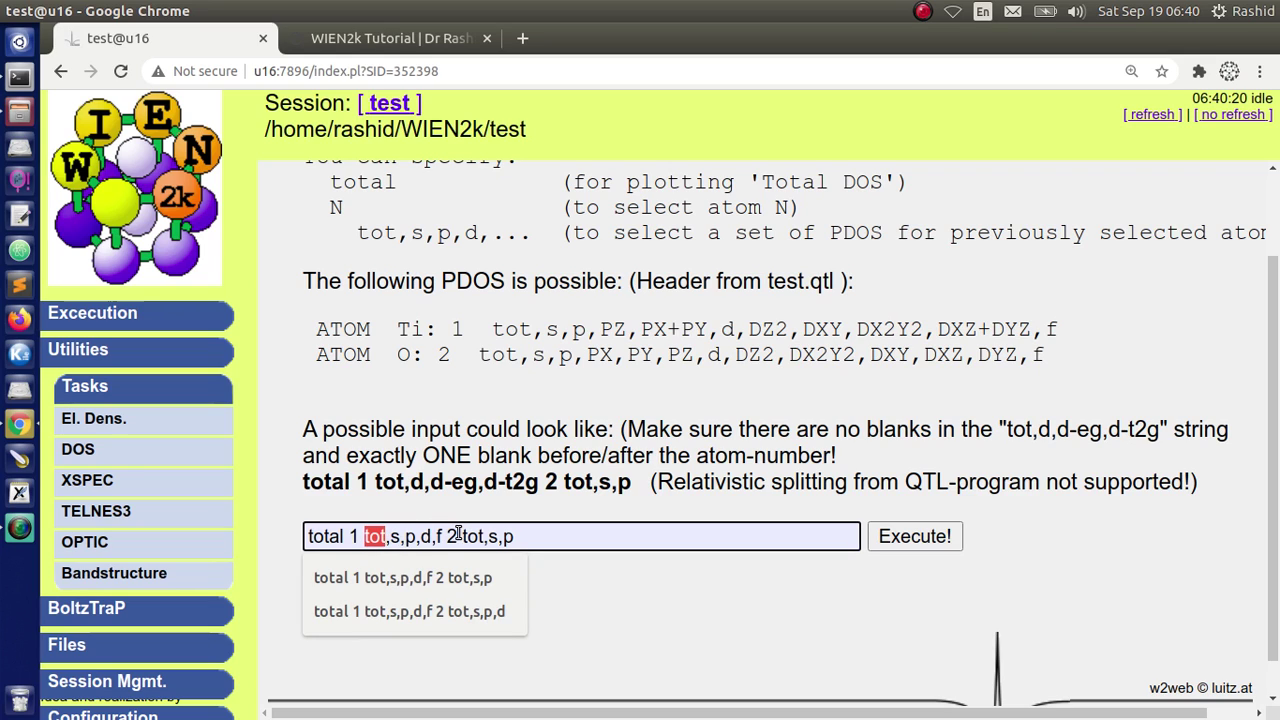
double_click(395, 537)
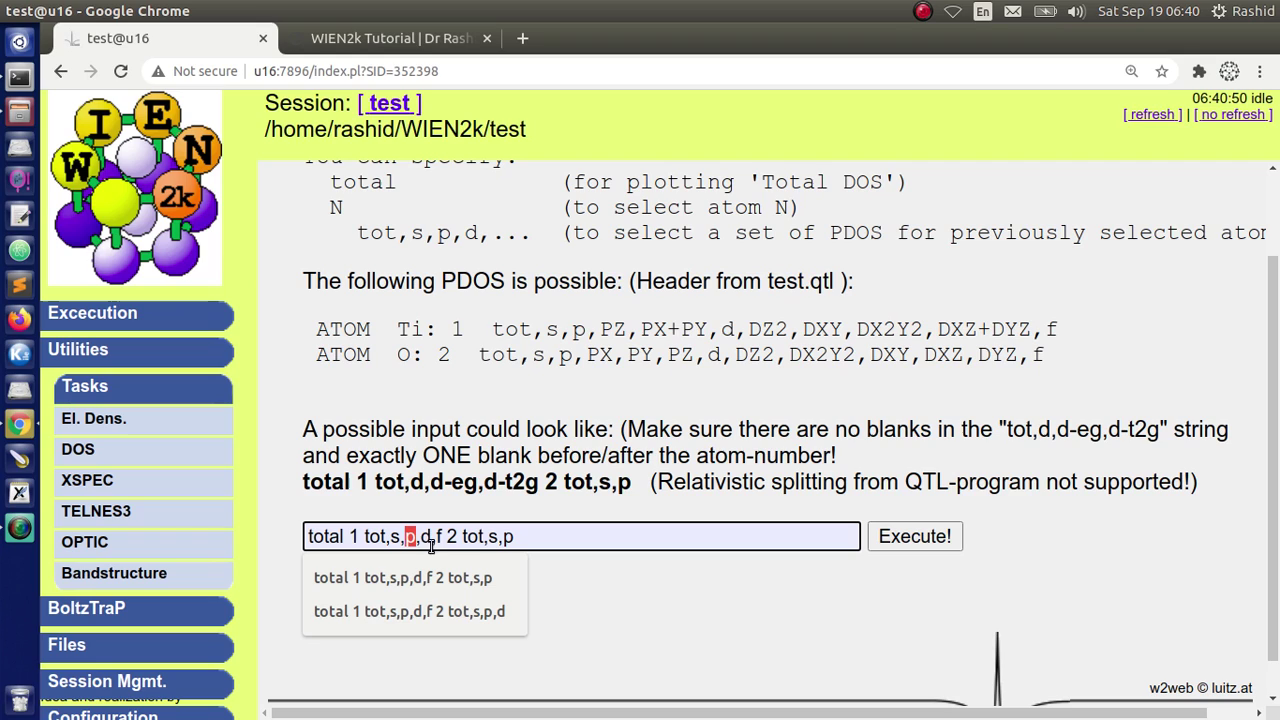
double_click(424, 537)
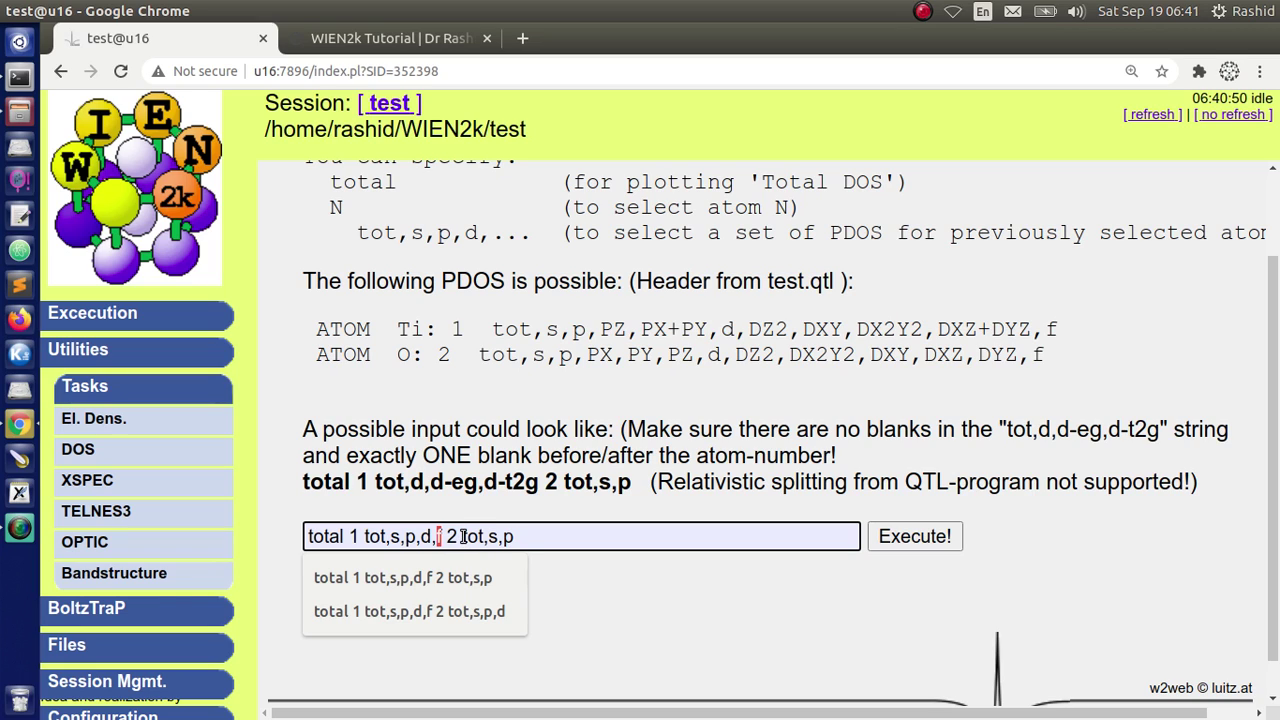
left_click(463, 536)
left_click_drag(364, 538, 434, 538)
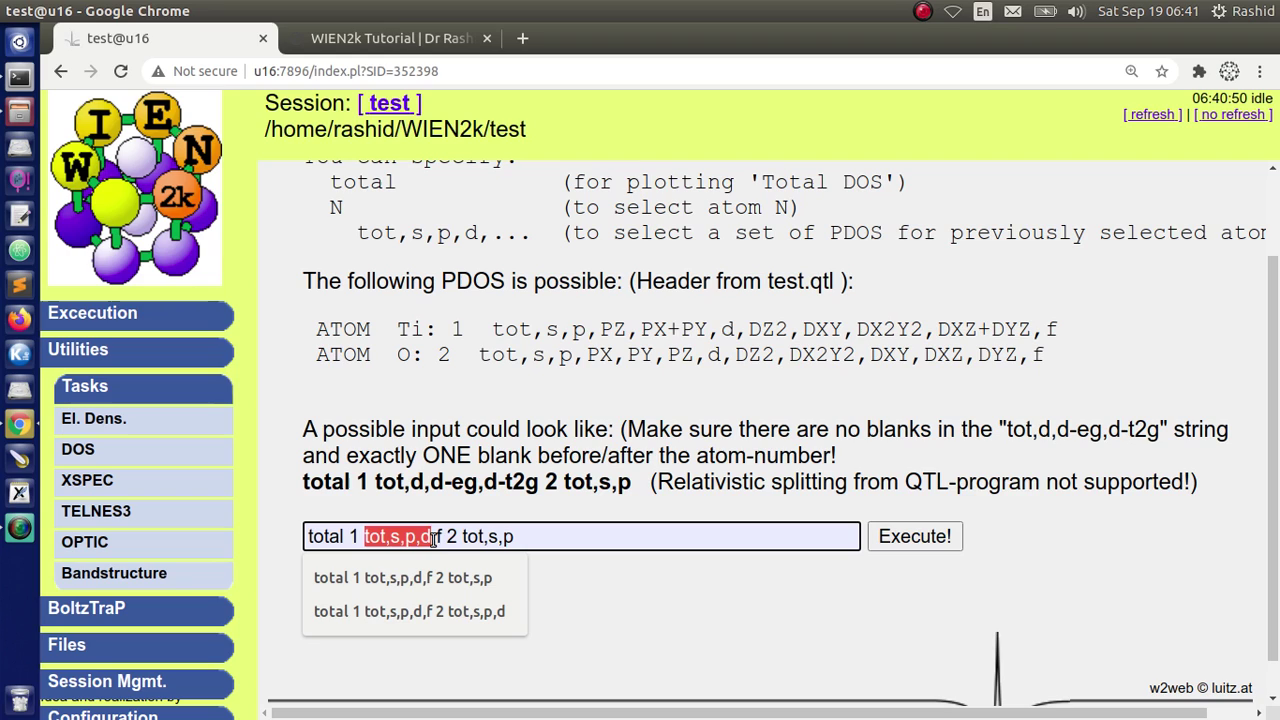
left_click(398, 538)
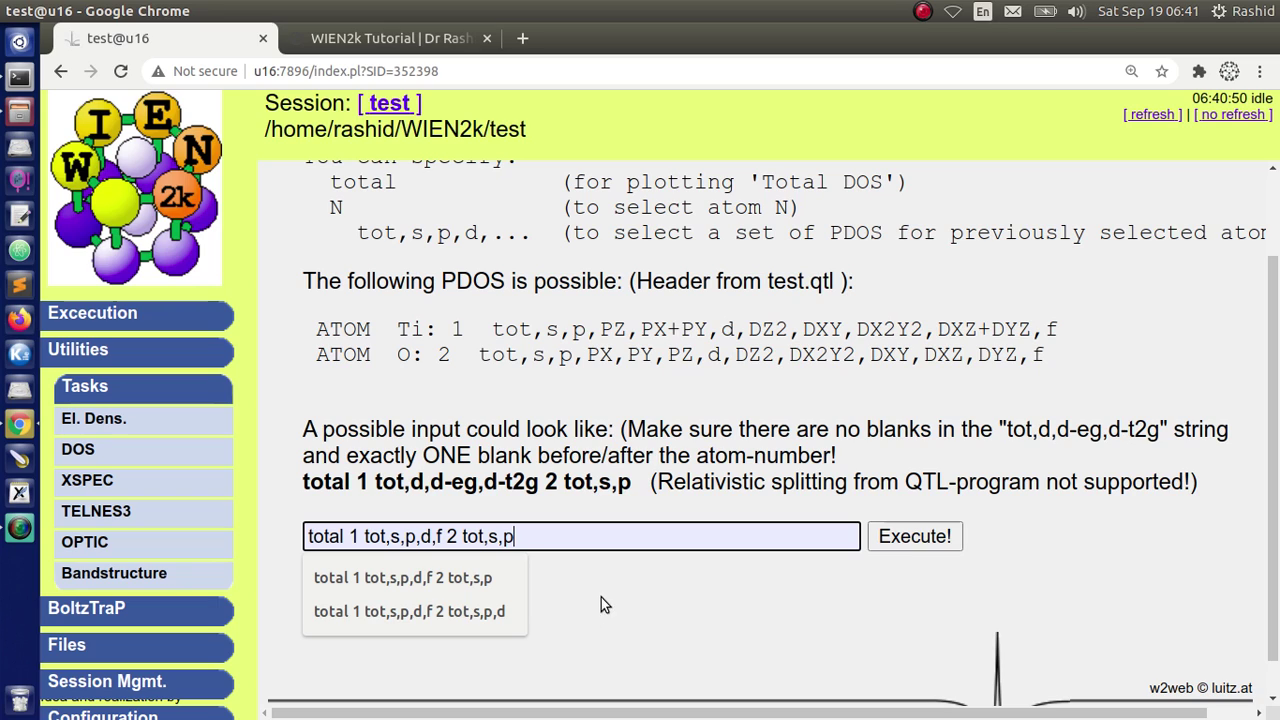
left_click(564, 481)
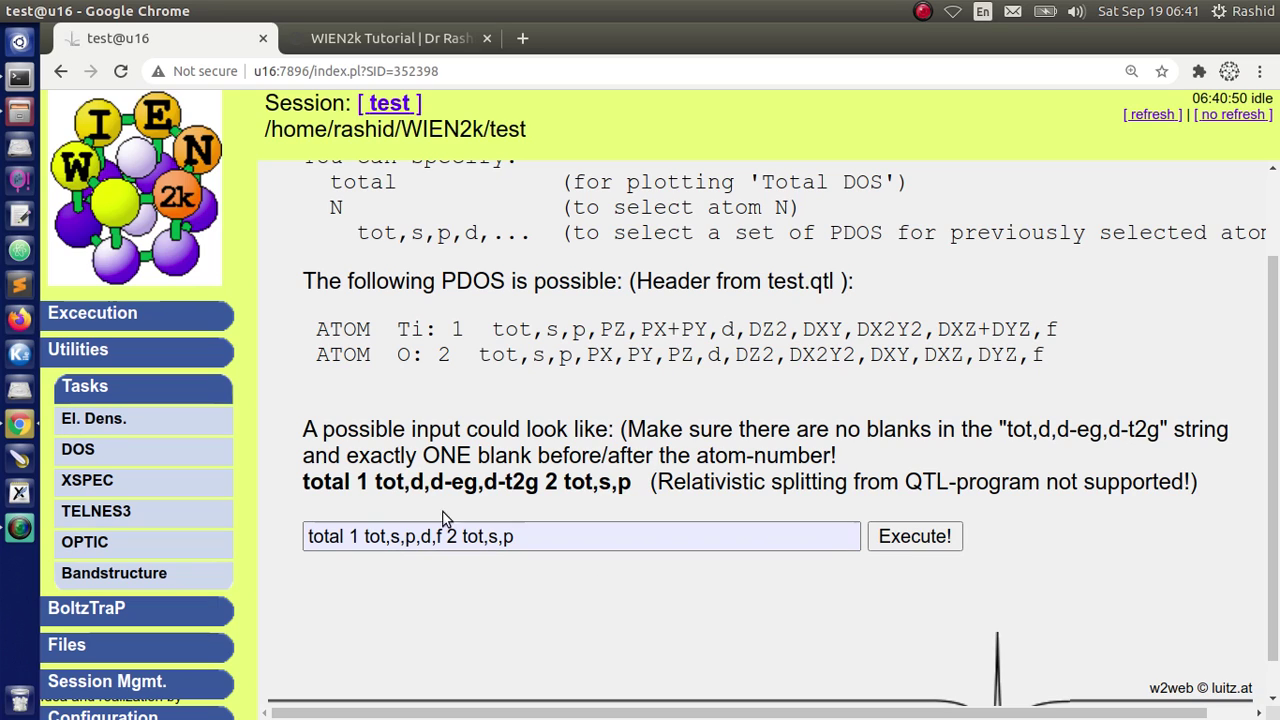
left_click_drag(305, 483, 495, 488)
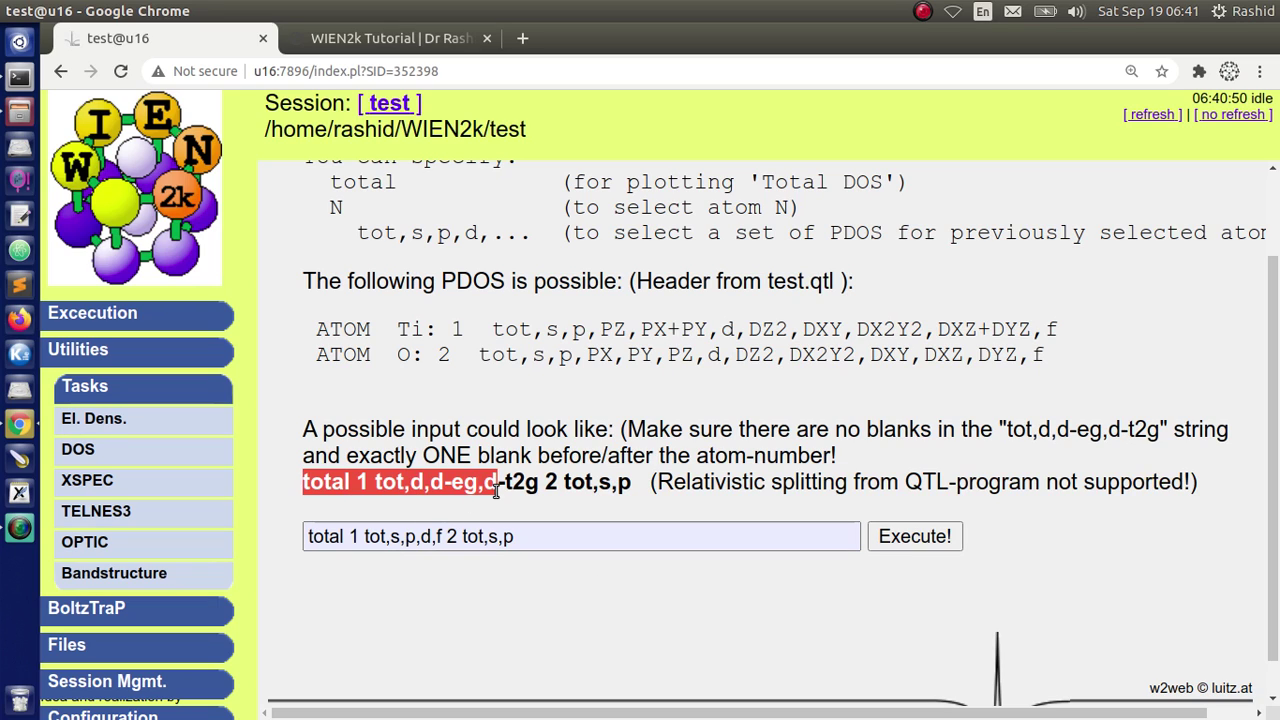
left_click(517, 486)
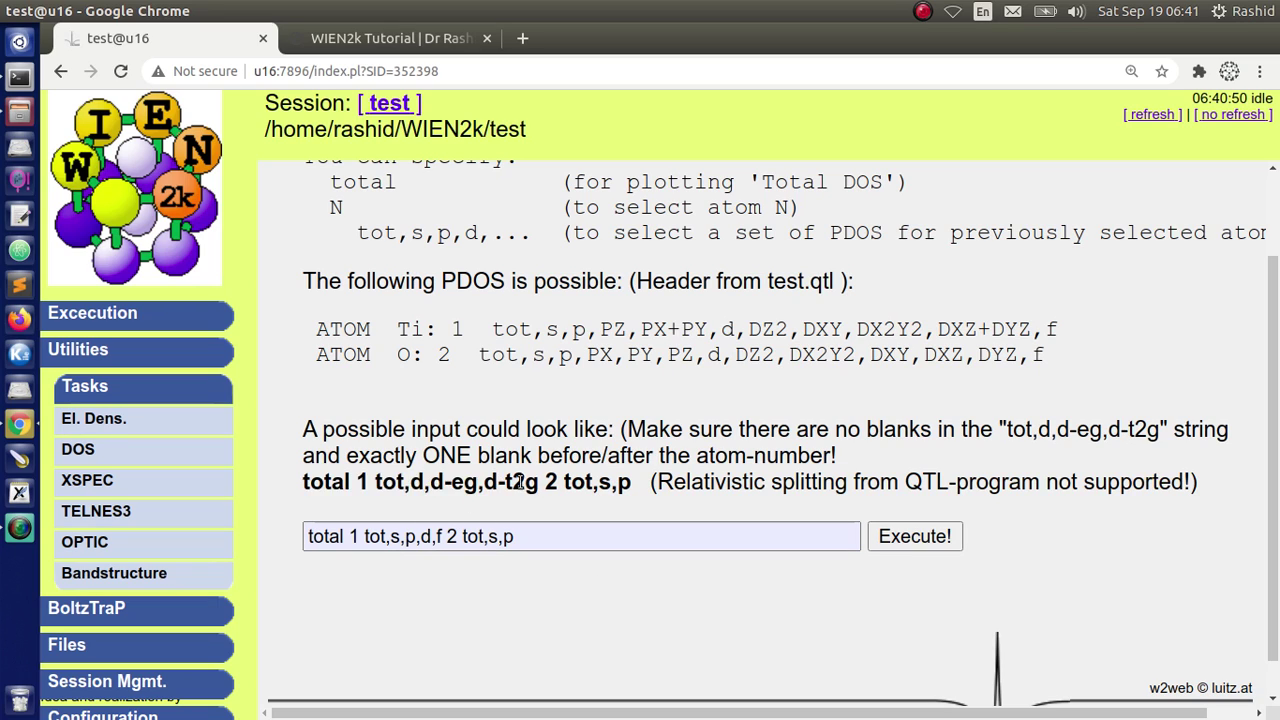
left_click(918, 540)
- Review the DOS cases listed in test.int and return to the DOS steps without saving
scroll(520, 460, "down", 4)
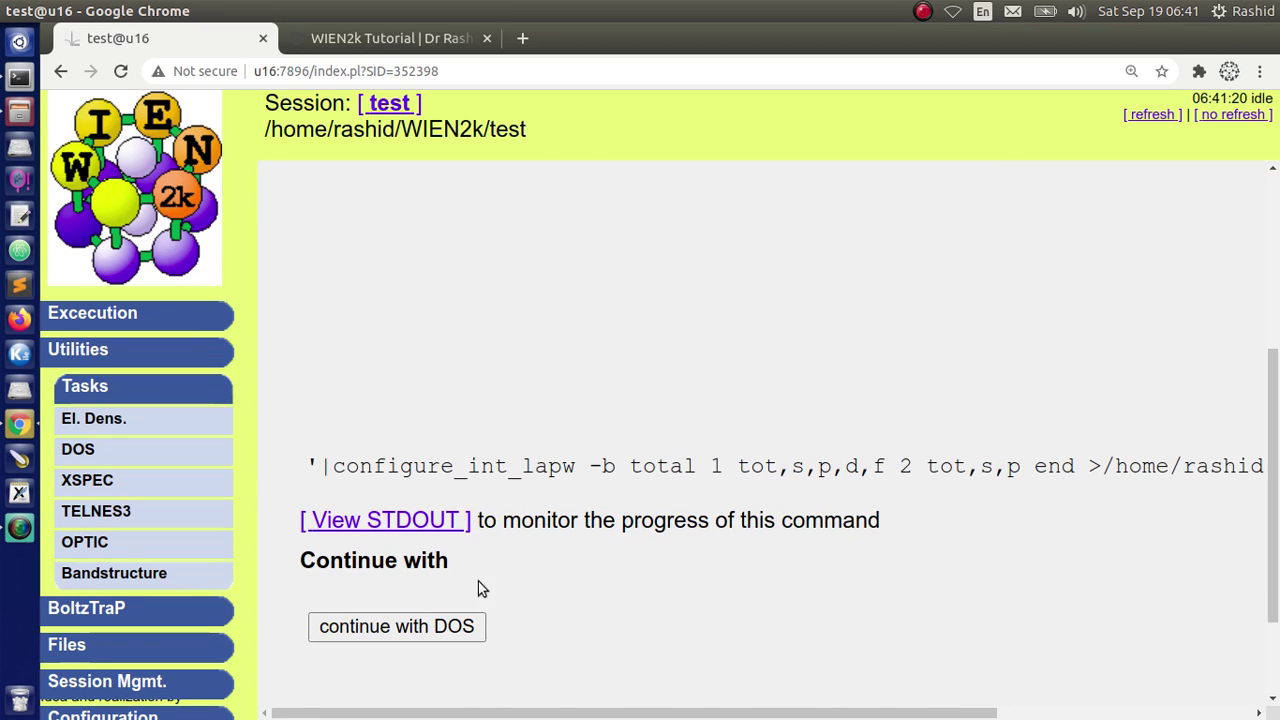
left_click(415, 626)
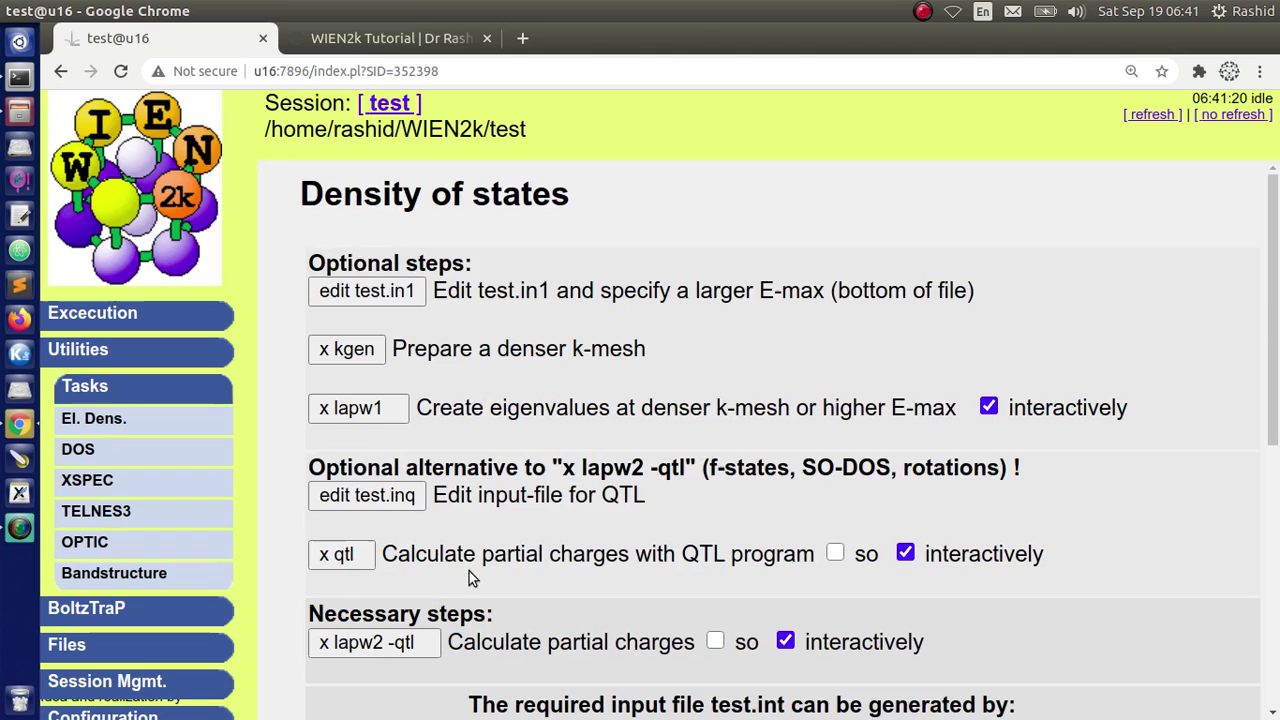
key("ctrl+minus")
key("ctrl+minus")
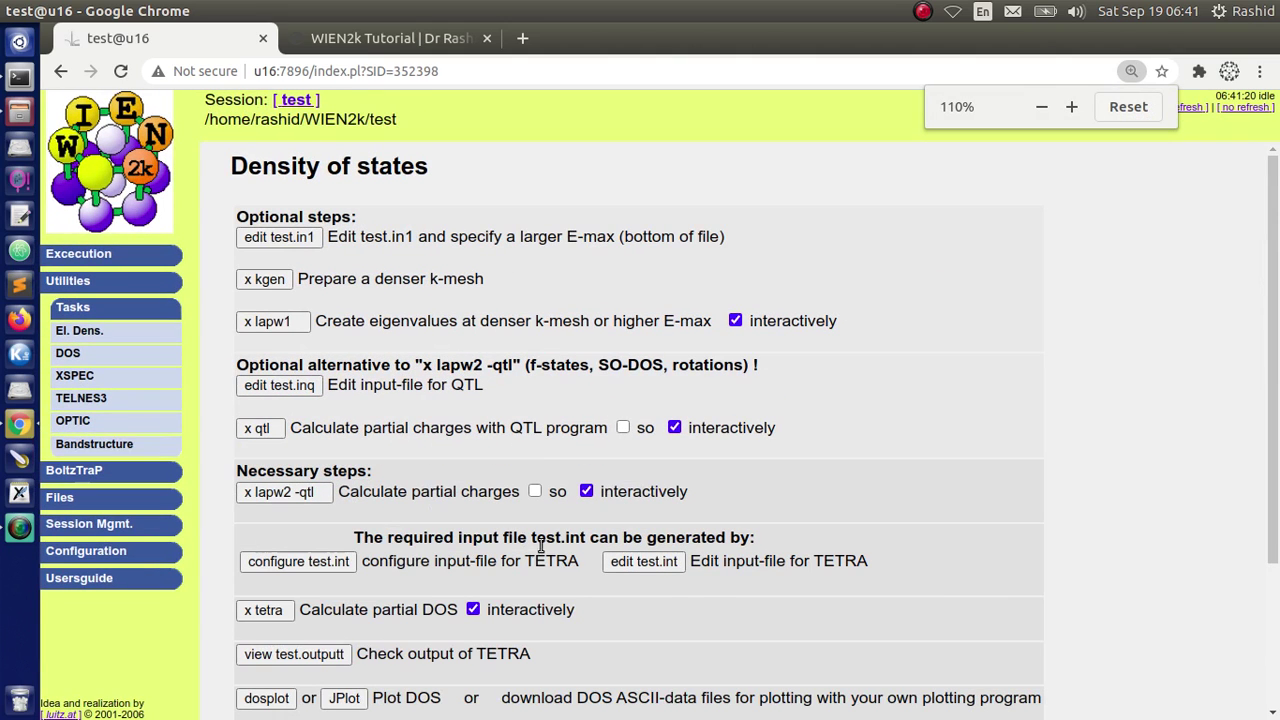
left_click(649, 560)
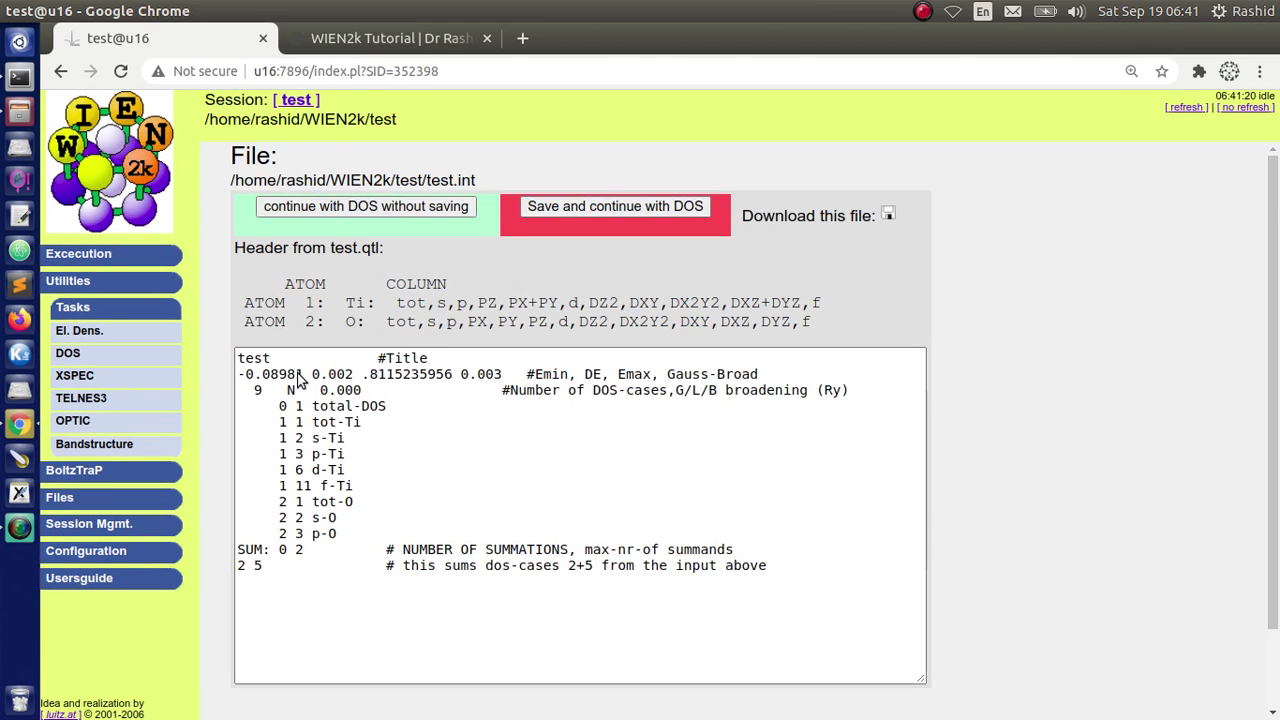
left_click_drag(246, 406, 394, 529)
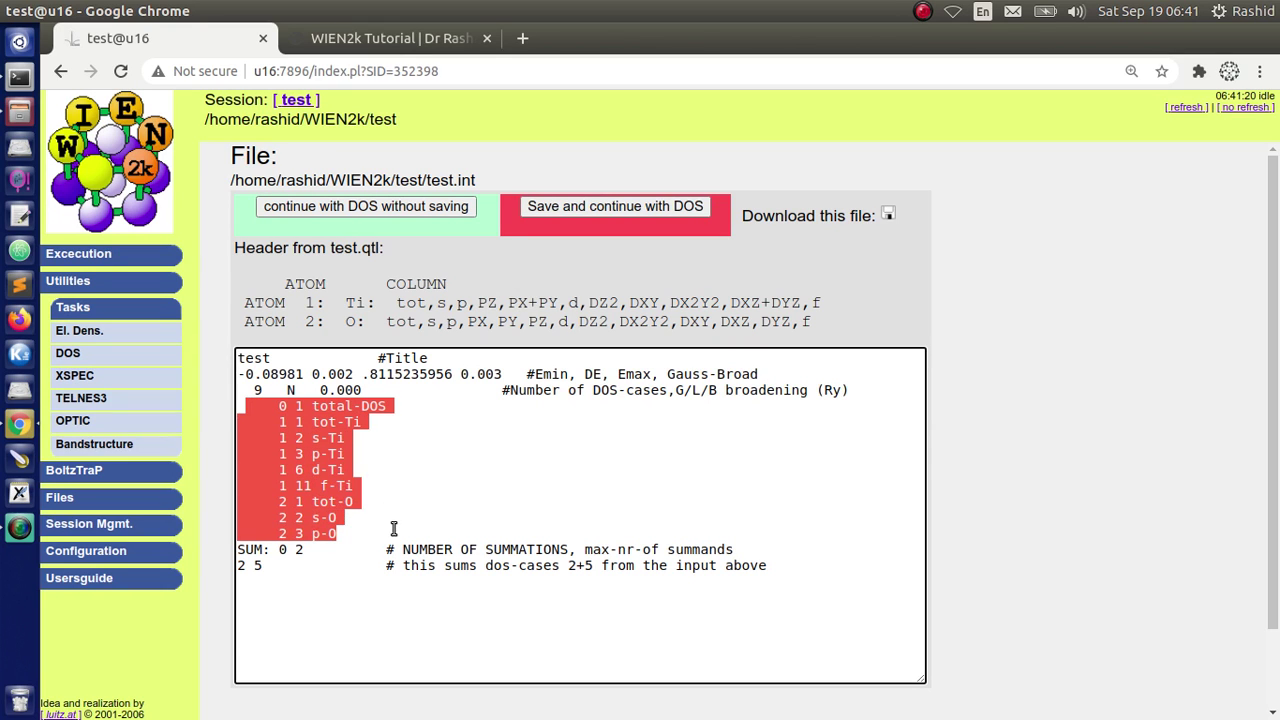
left_click(300, 422)
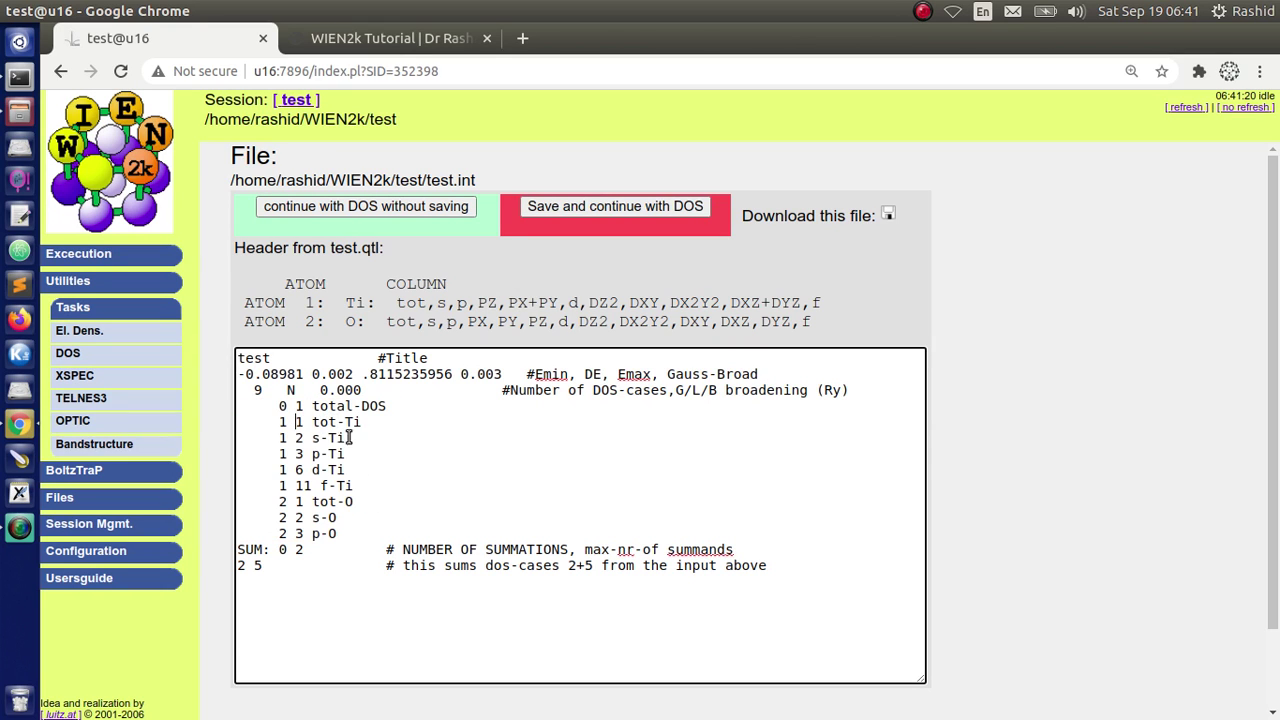
left_click(423, 208)
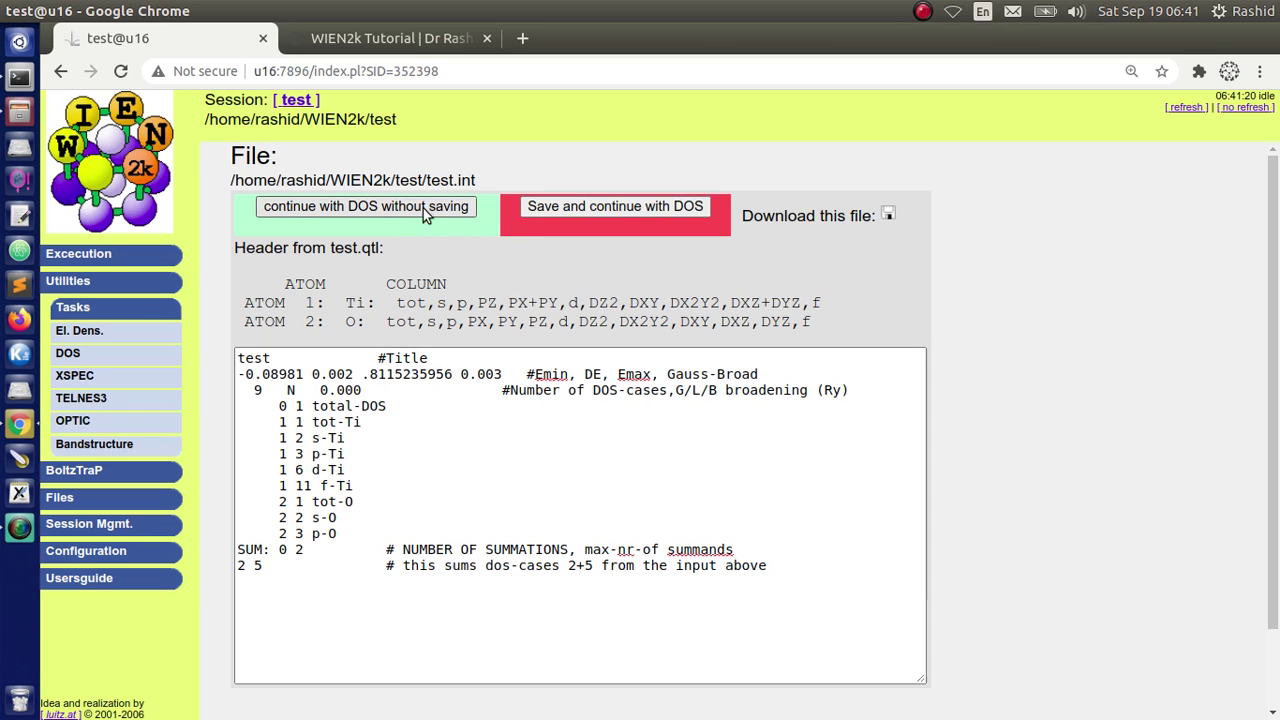
key("ctrl+plus")
key("ctrl+plus")
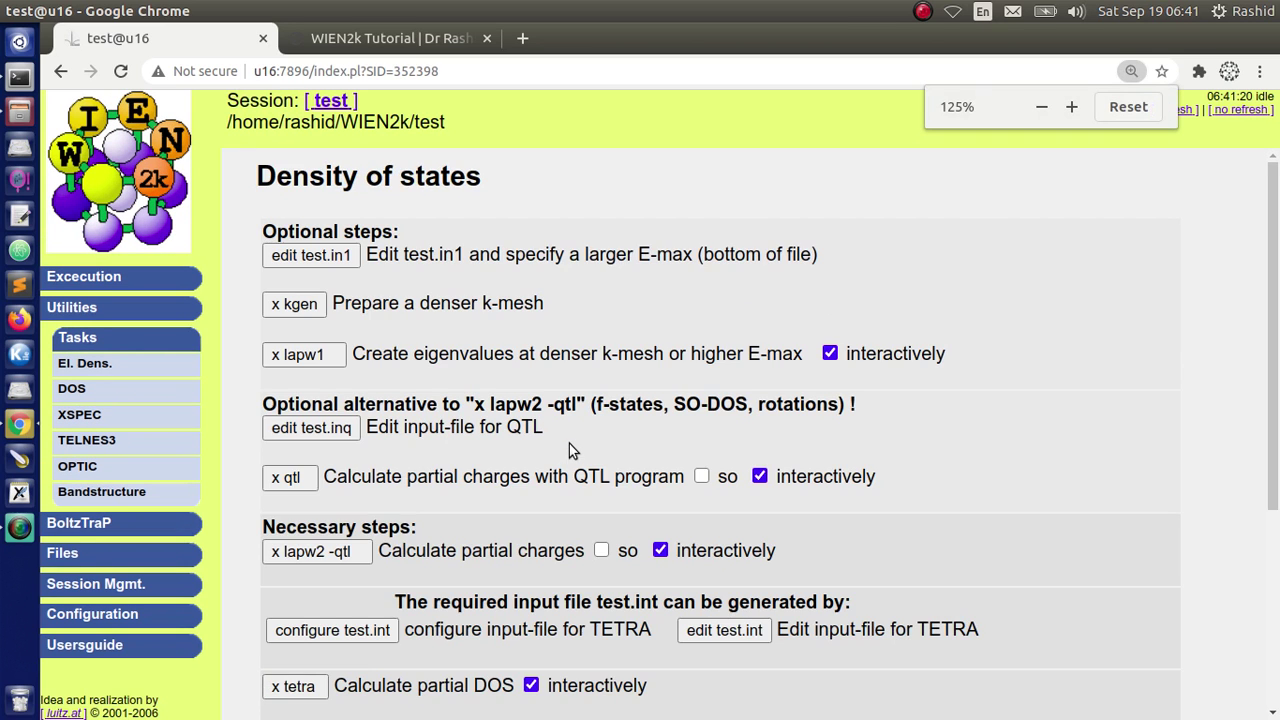
scroll(295, 470, "down", 2)
- Run x tetra for the partial DOS and confirm the 100 percent covered volume
left_click(293, 437)
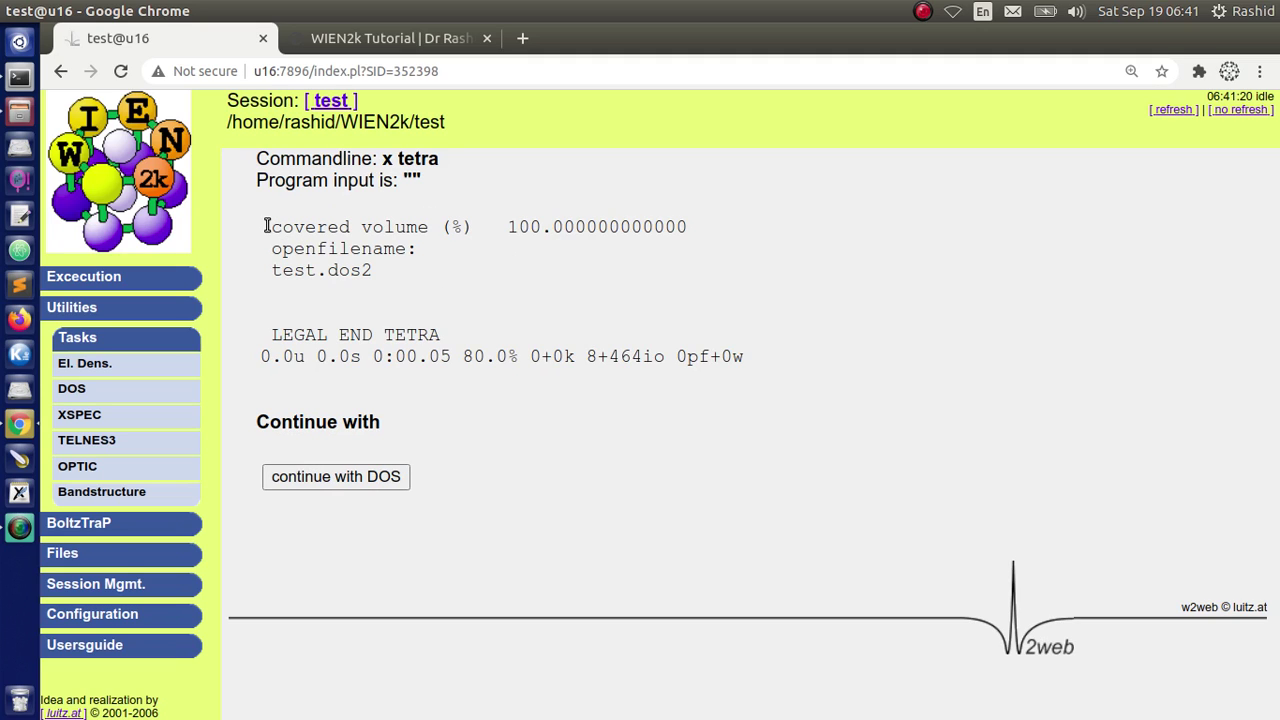
left_click_drag(266, 226, 420, 235)
left_click(507, 226)
left_click_drag(507, 226, 548, 231)
left_click(505, 228)
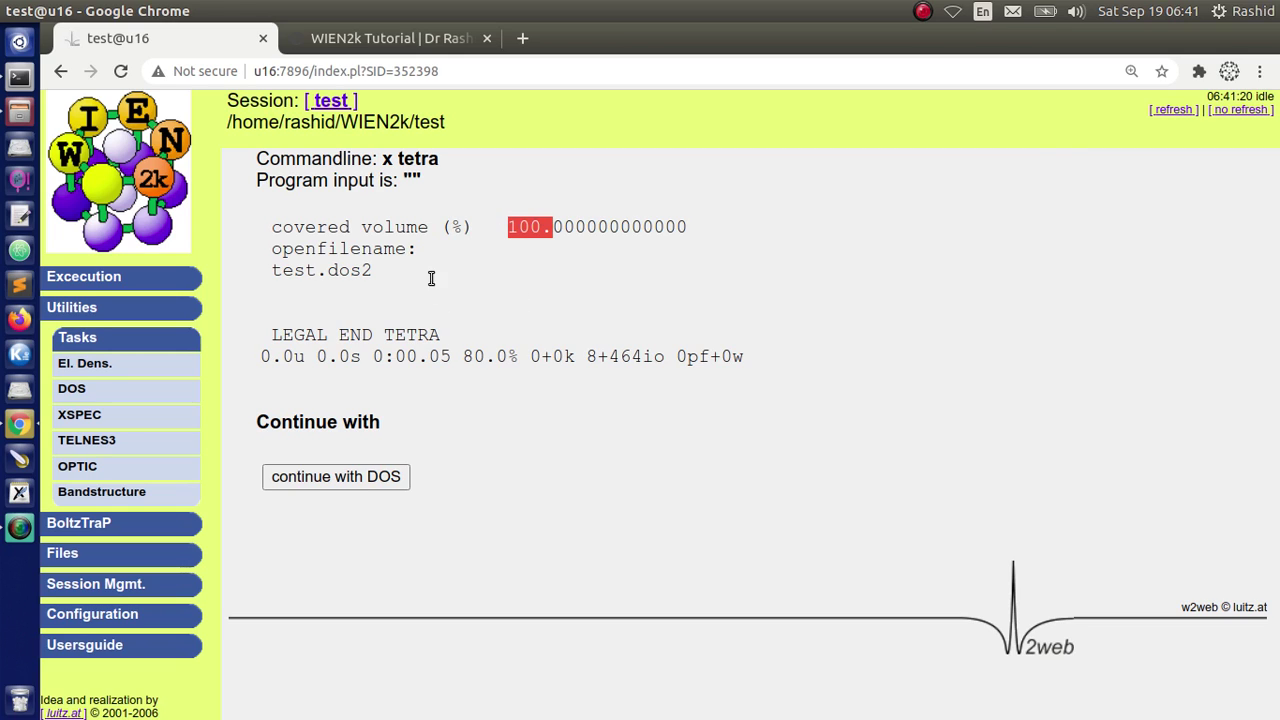
left_click_drag(384, 163, 440, 161)
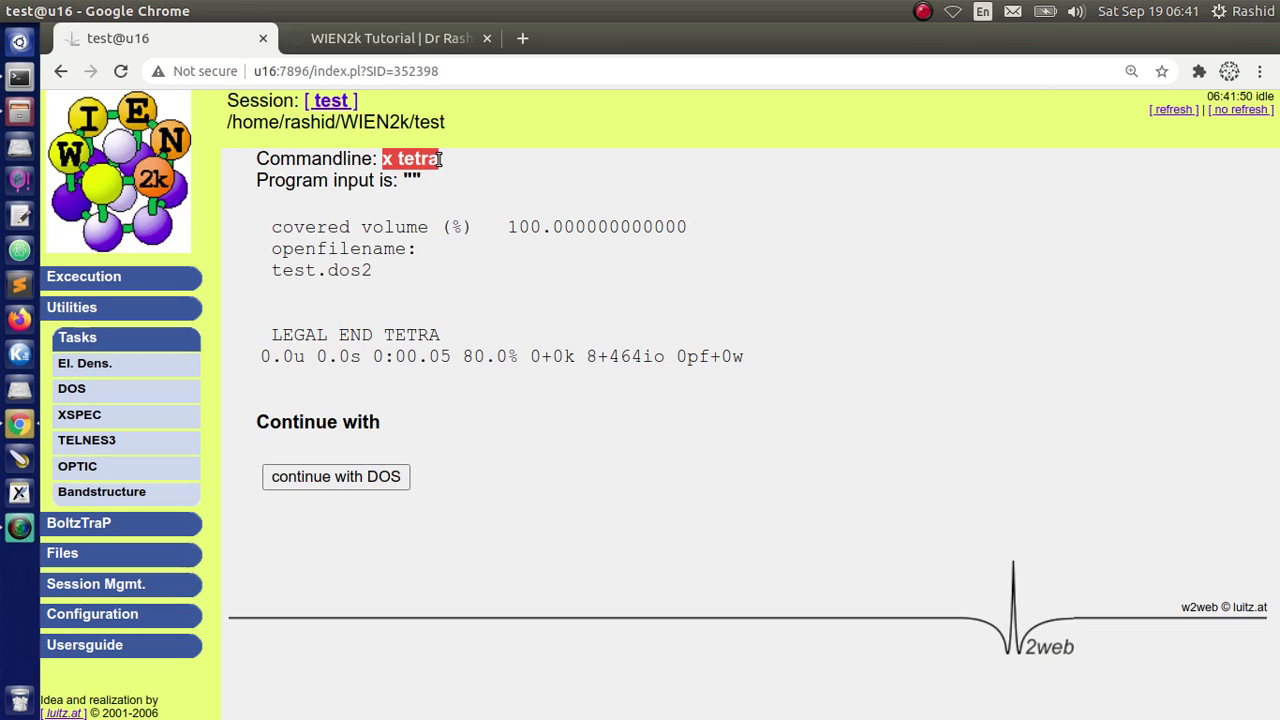
left_click(491, 249)
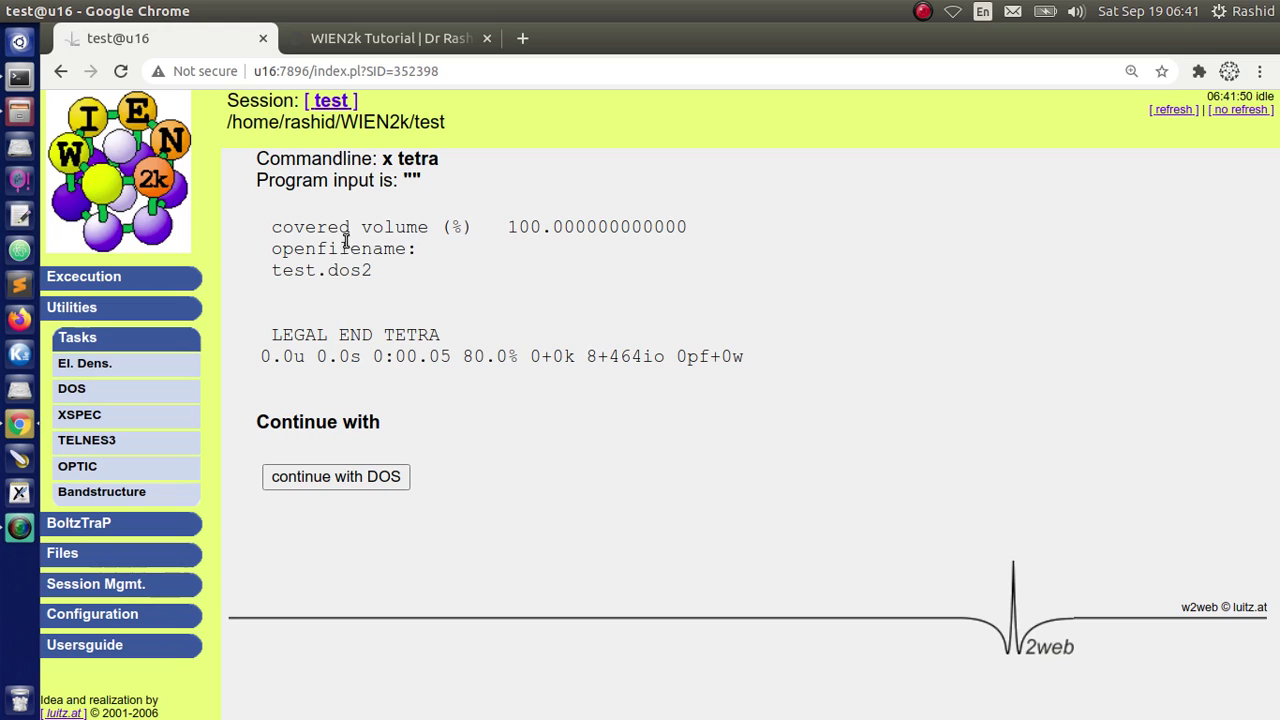
left_click_drag(509, 227, 546, 229)
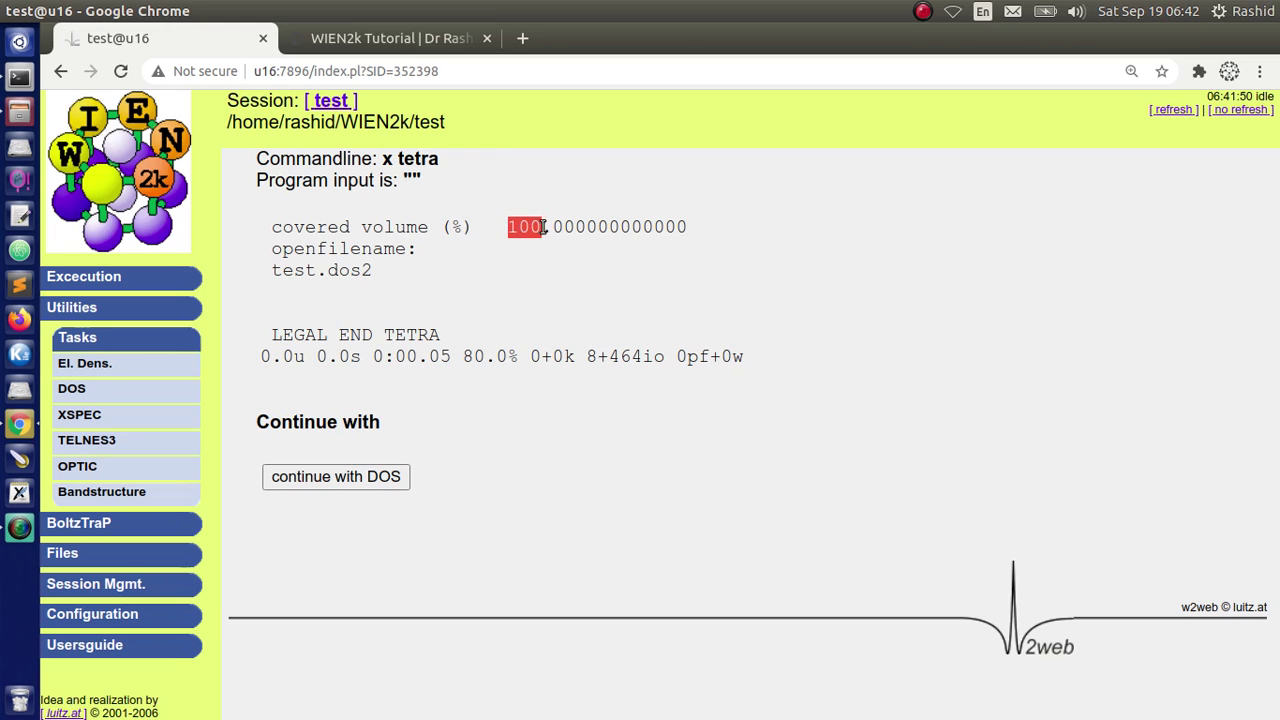
left_click(522, 299)
left_click_drag(510, 229, 620, 222)
left_click(398, 477)
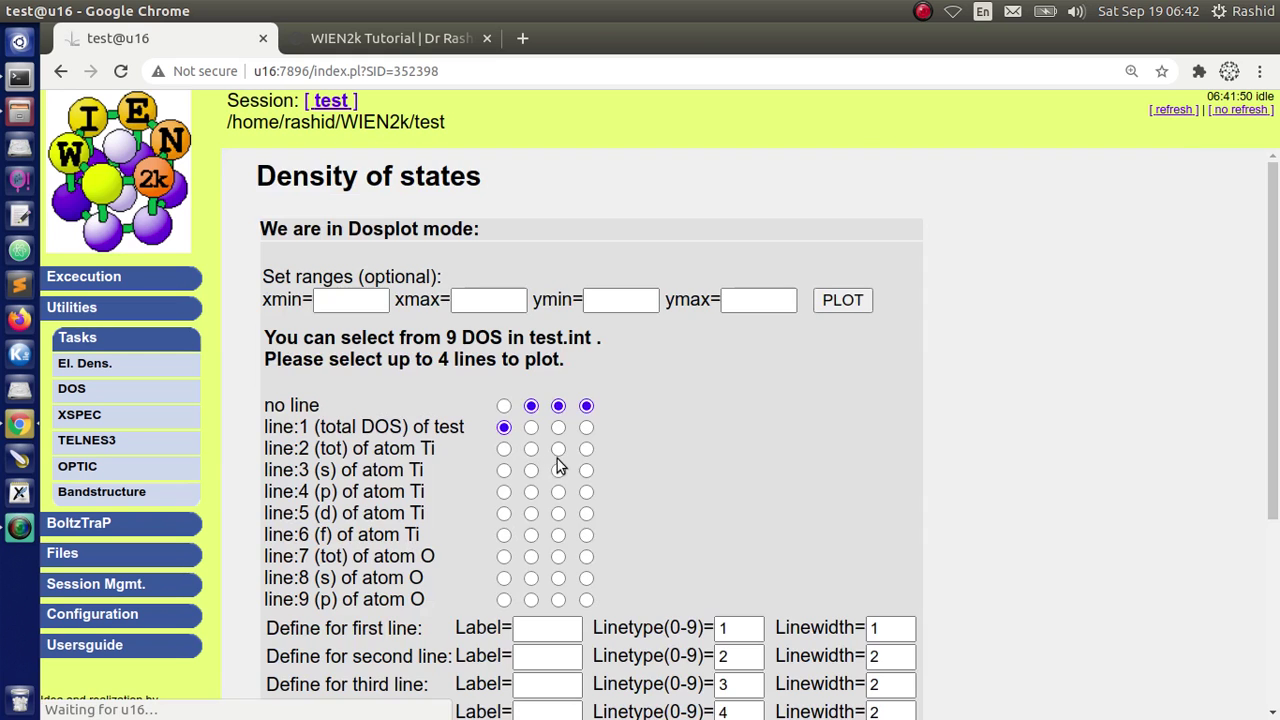
- Plot the total DOS of test (line 1) from −6 to 7 eV
scroll(690, 300, "down", 5)
scroll(600, 330, "up", 4)
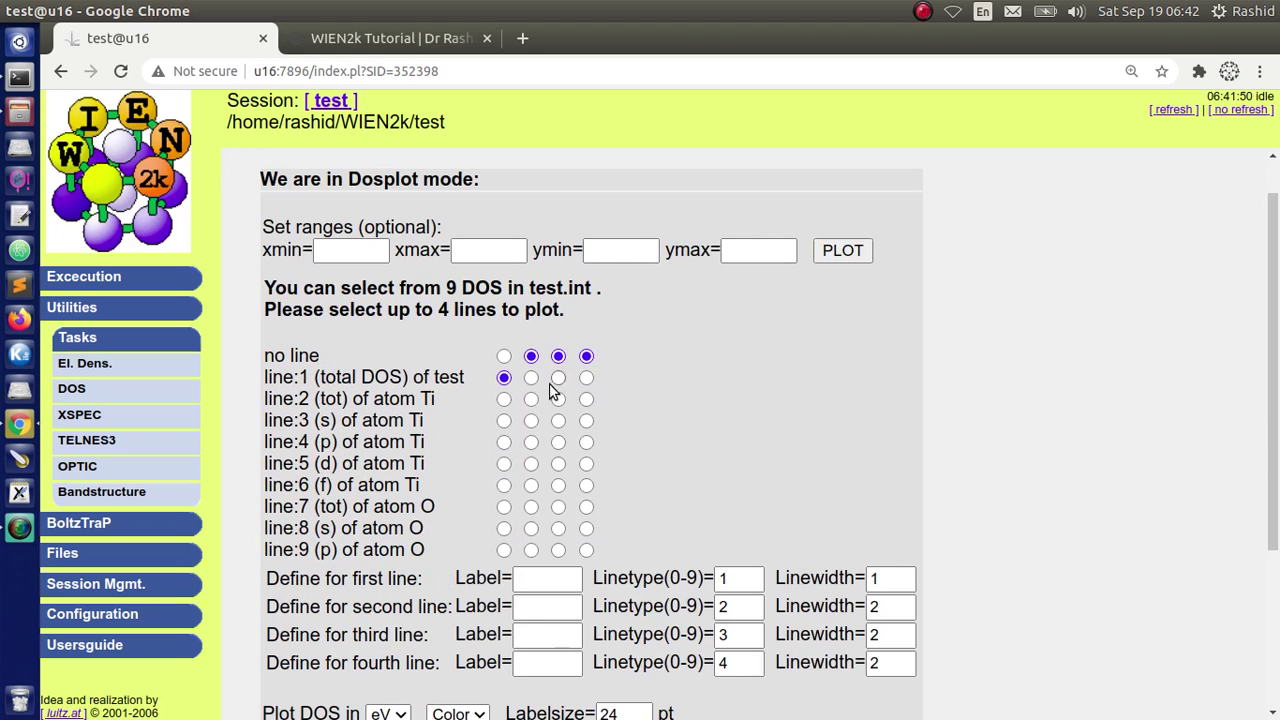
left_click(835, 252)
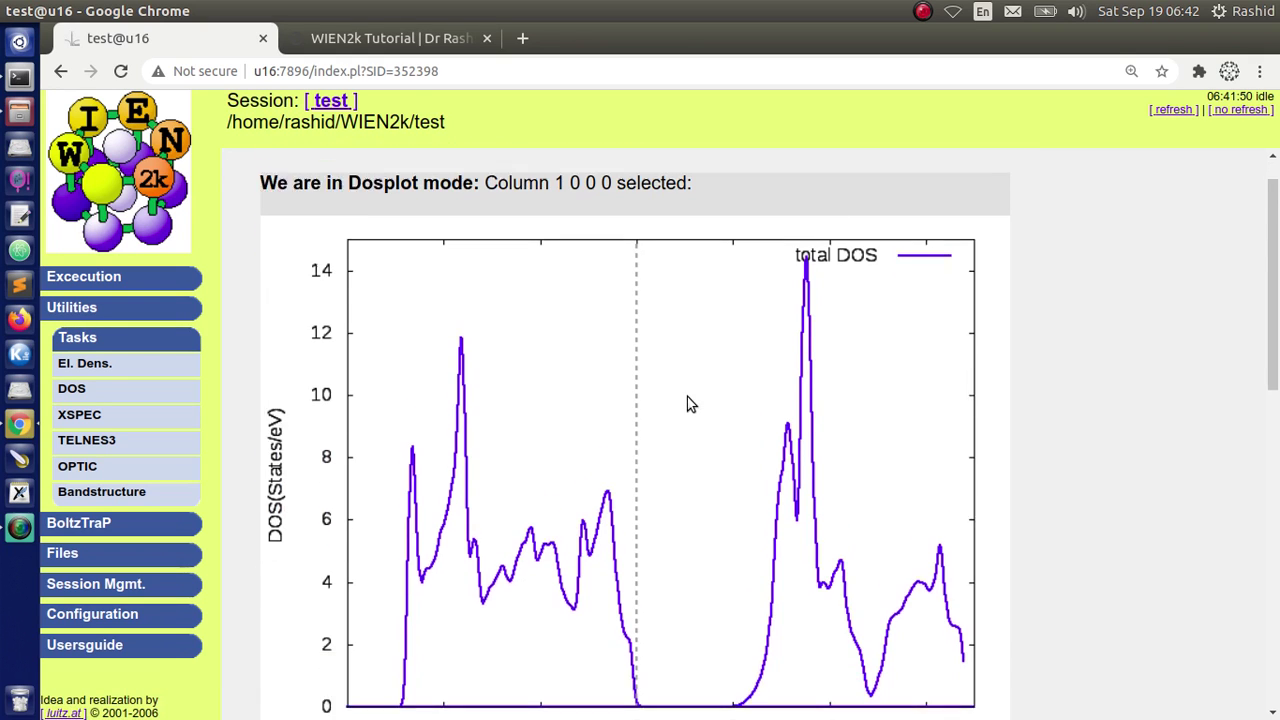
scroll(825, 352, "down", 3)
scroll(816, 320, "up", 3)
scroll(930, 400, "down", 2)
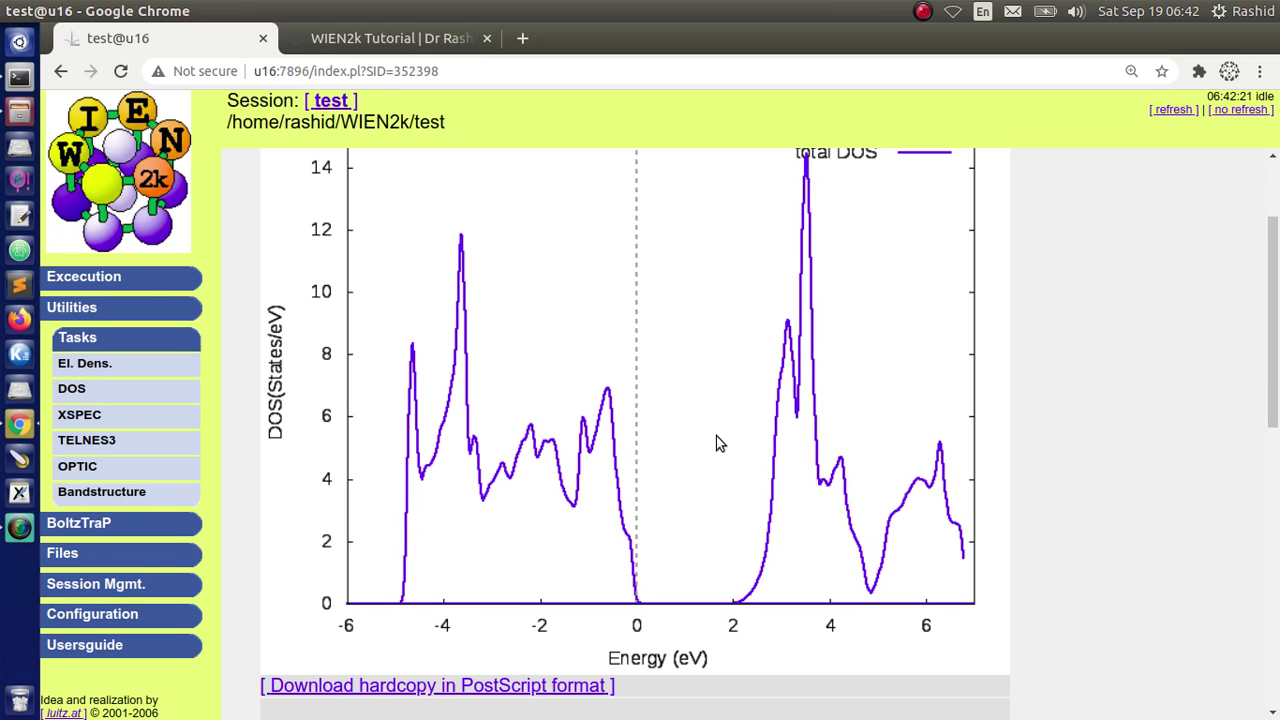
scroll(708, 462, "down", 8)
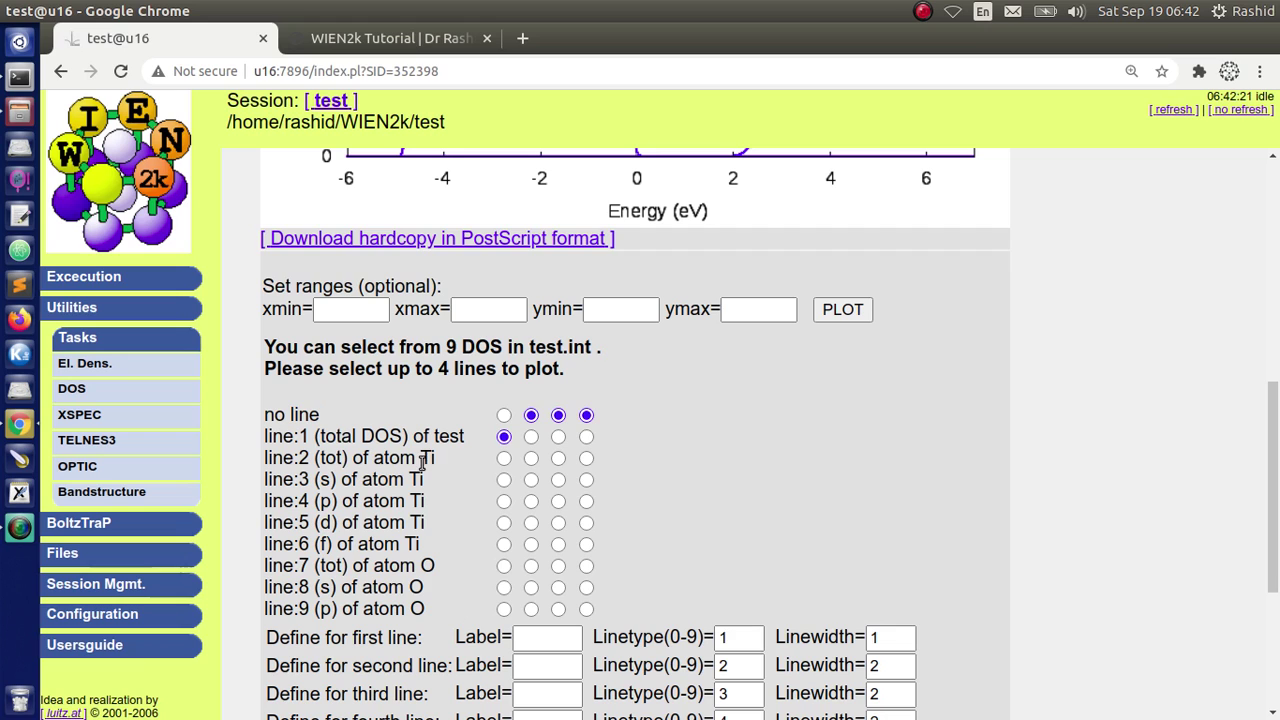
- Add the Ti tot (line 2) and O tot (line 7) curves to the total DOS plot
left_click_drag(436, 458, 268, 462)
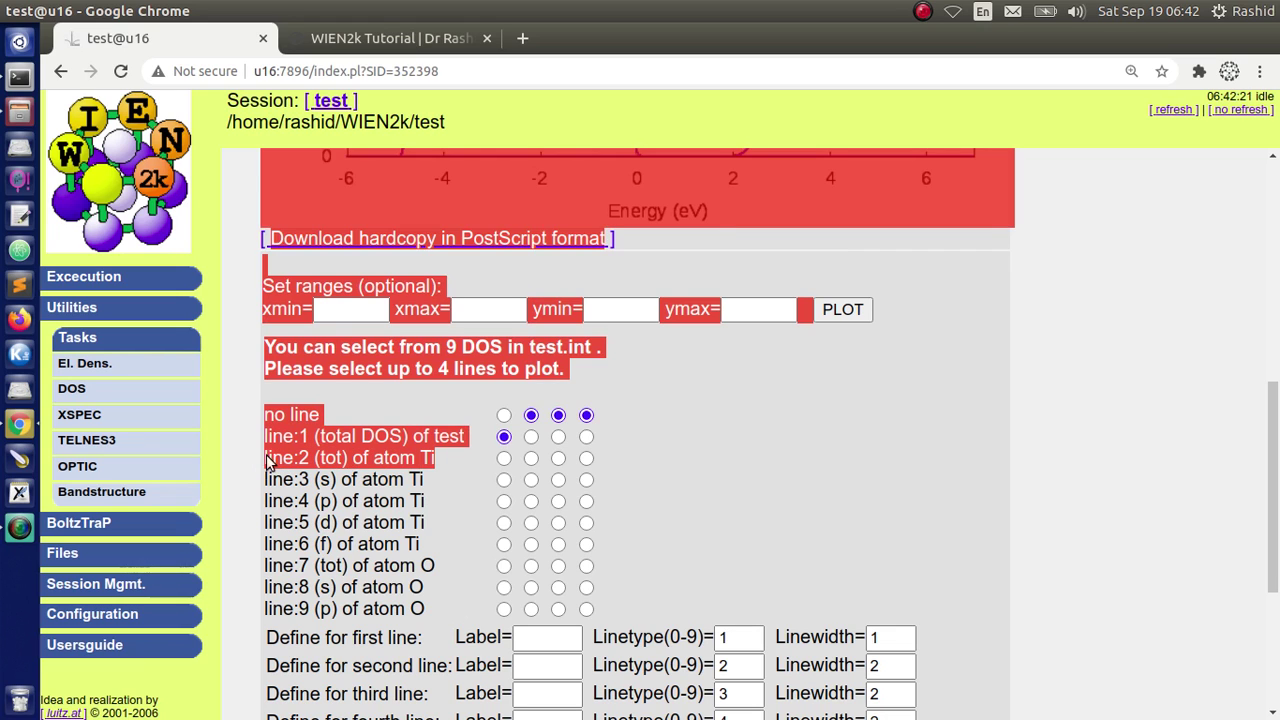
left_click(531, 458)
double_click(437, 435)
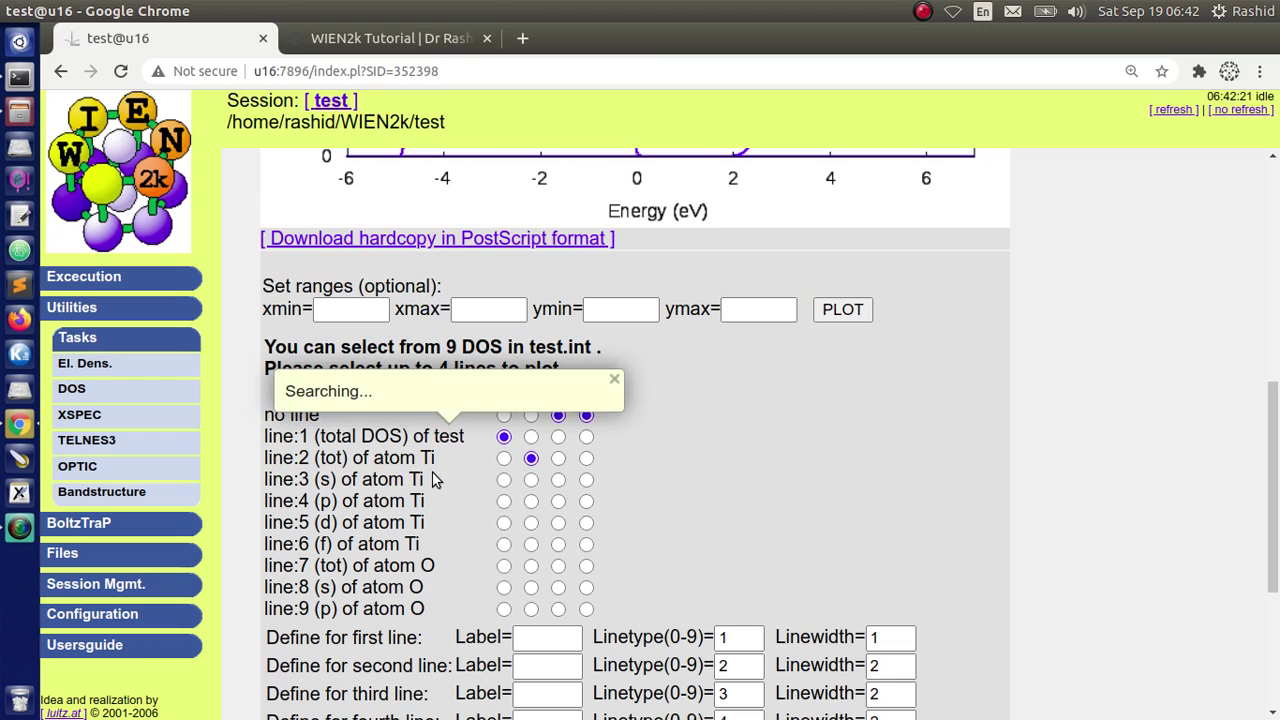
left_click(430, 478)
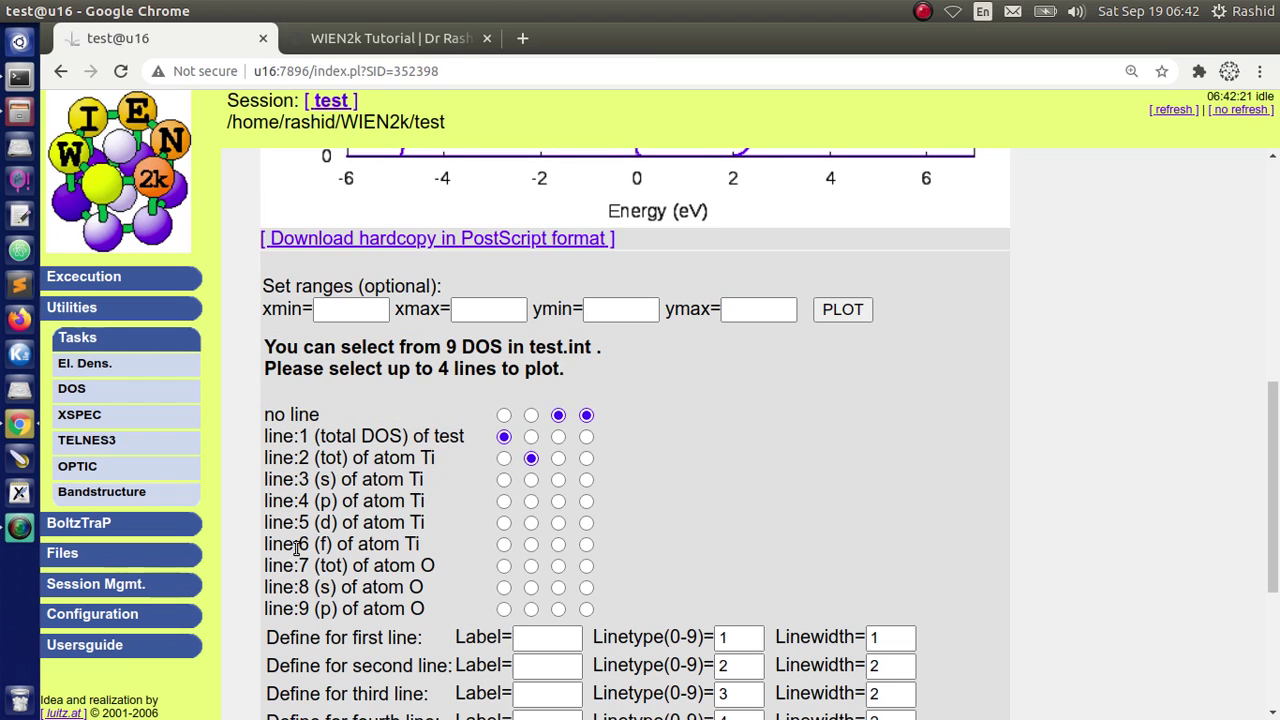
left_click_drag(264, 567, 427, 566)
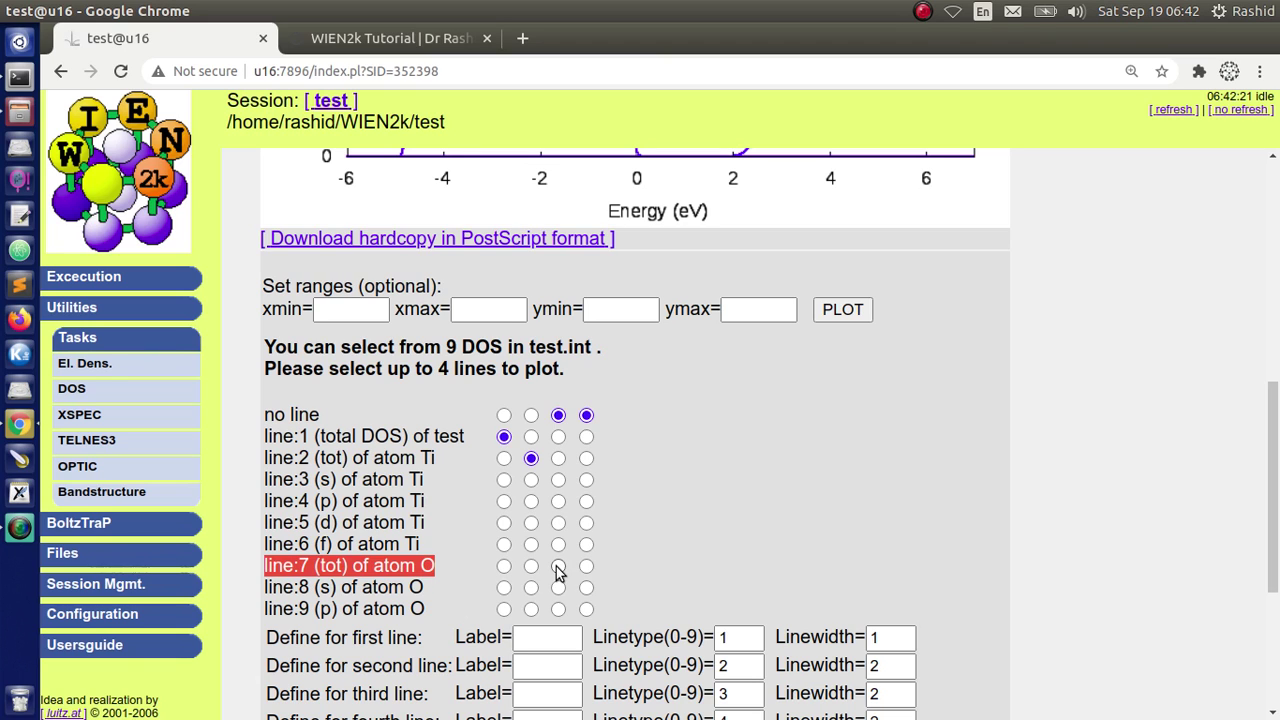
left_click(842, 310)
scroll(805, 450, "down", 4)
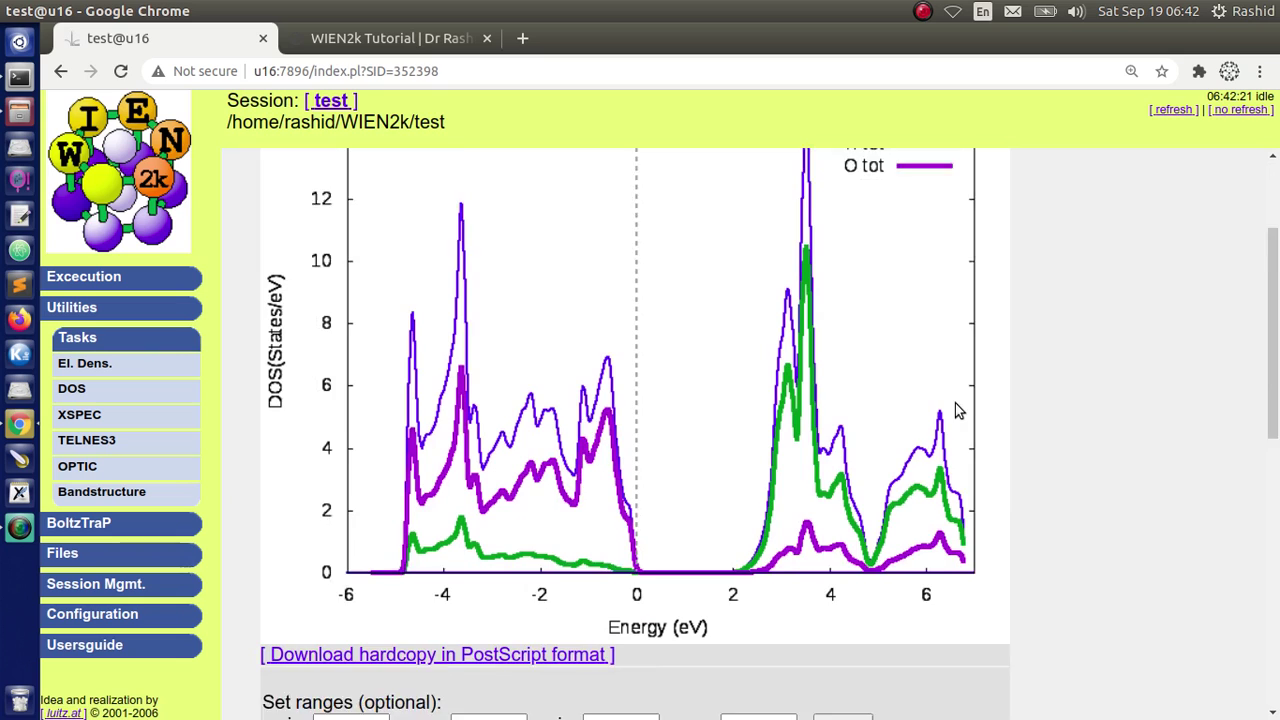
scroll(805, 450, "up", 4)
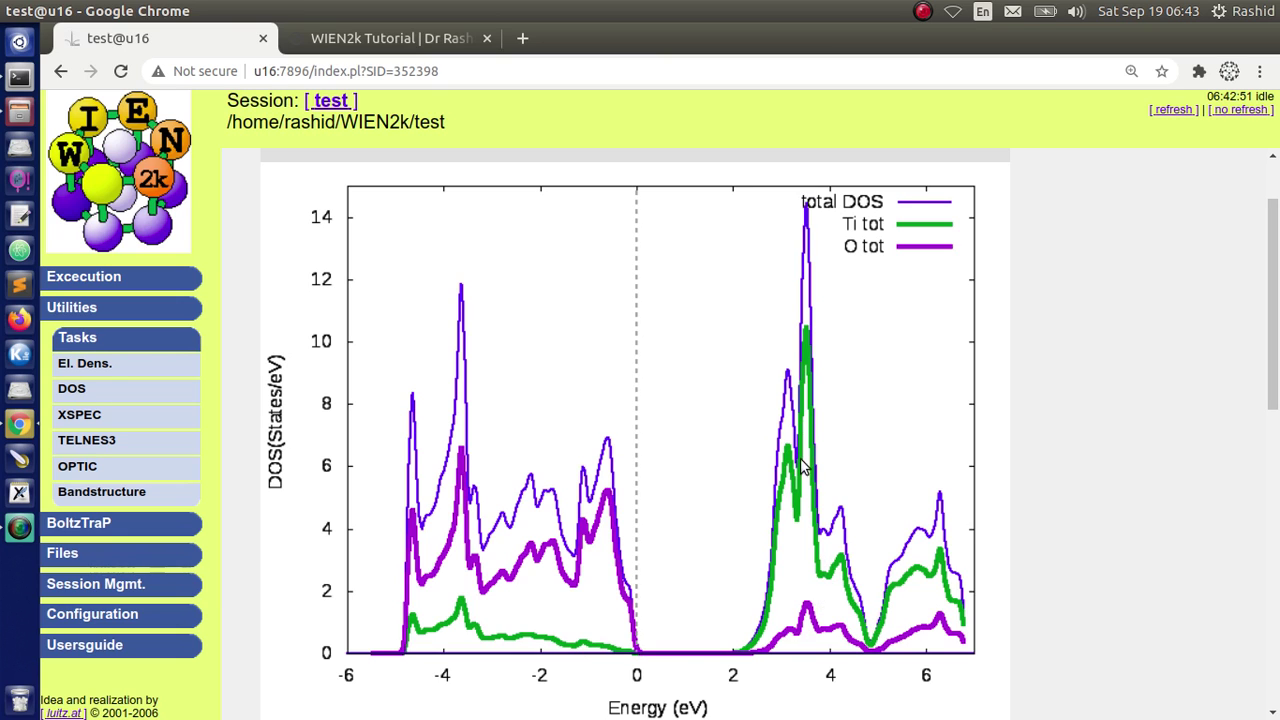
- Make Ti d (line 5) the third DOS curve and O tot (line 7) the fourth
scroll(792, 472, "down", 5)
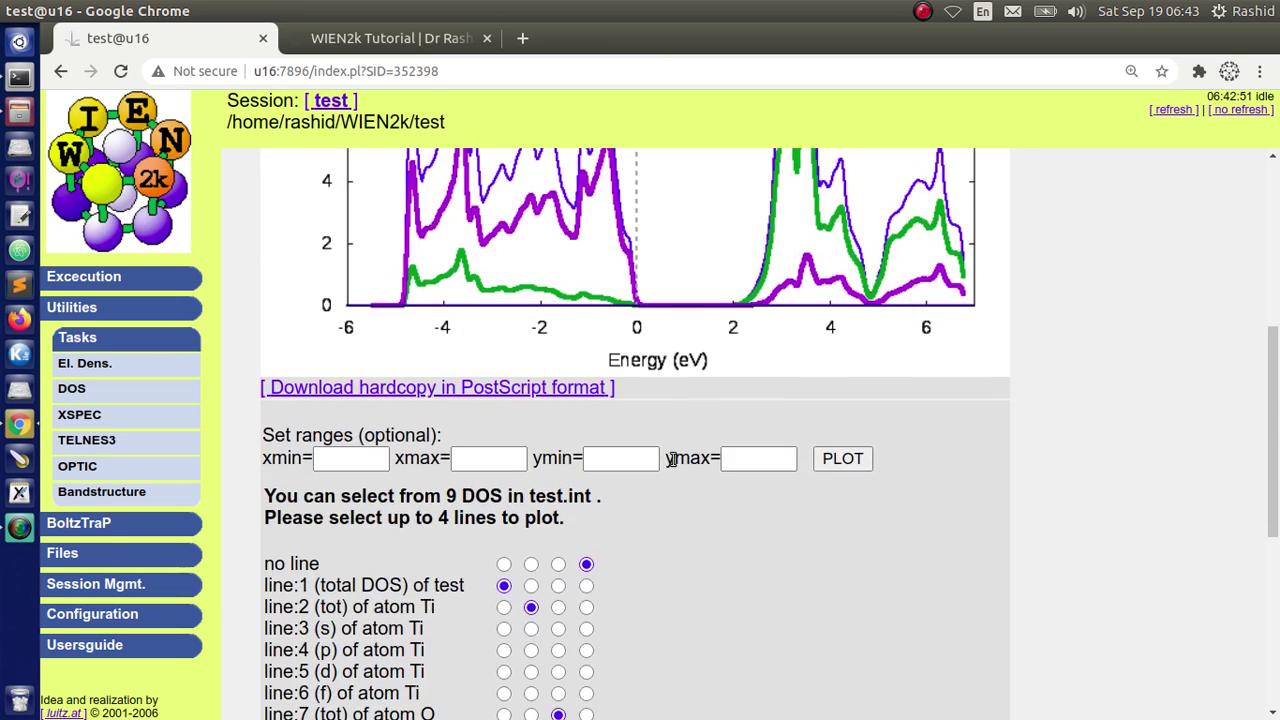
scroll(671, 458, "down", 4)
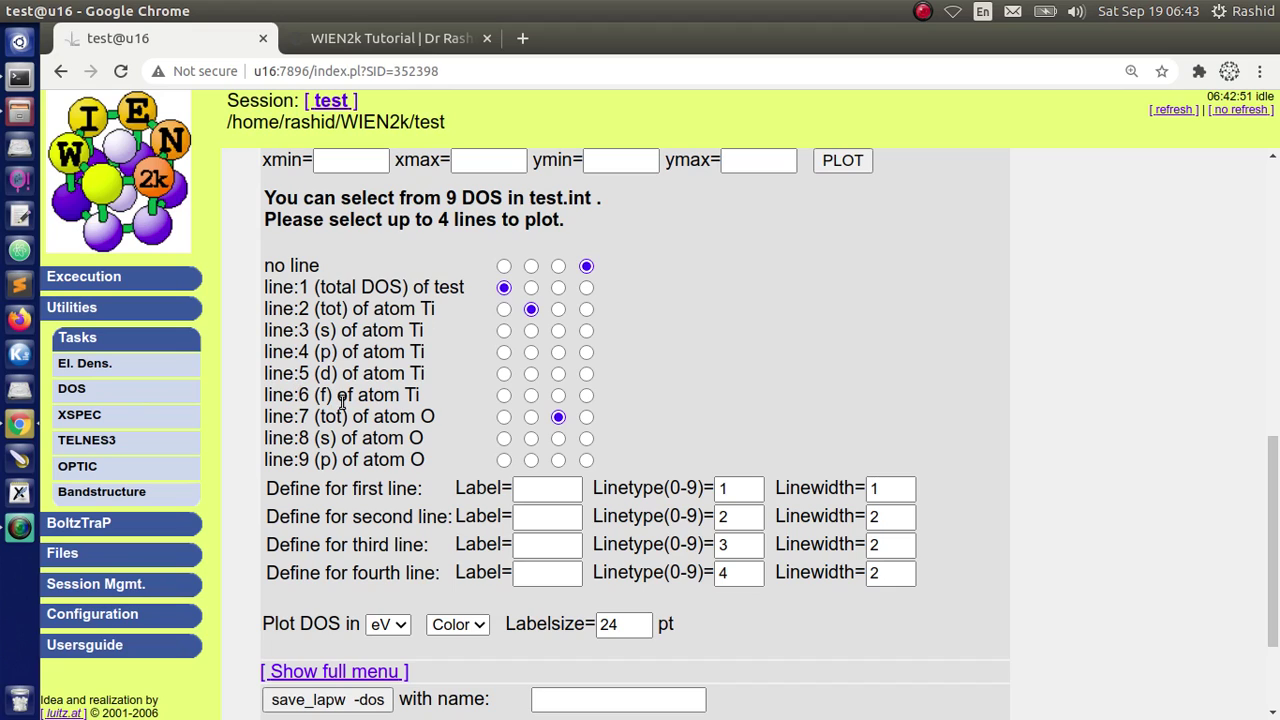
left_click_drag(316, 373, 546, 380)
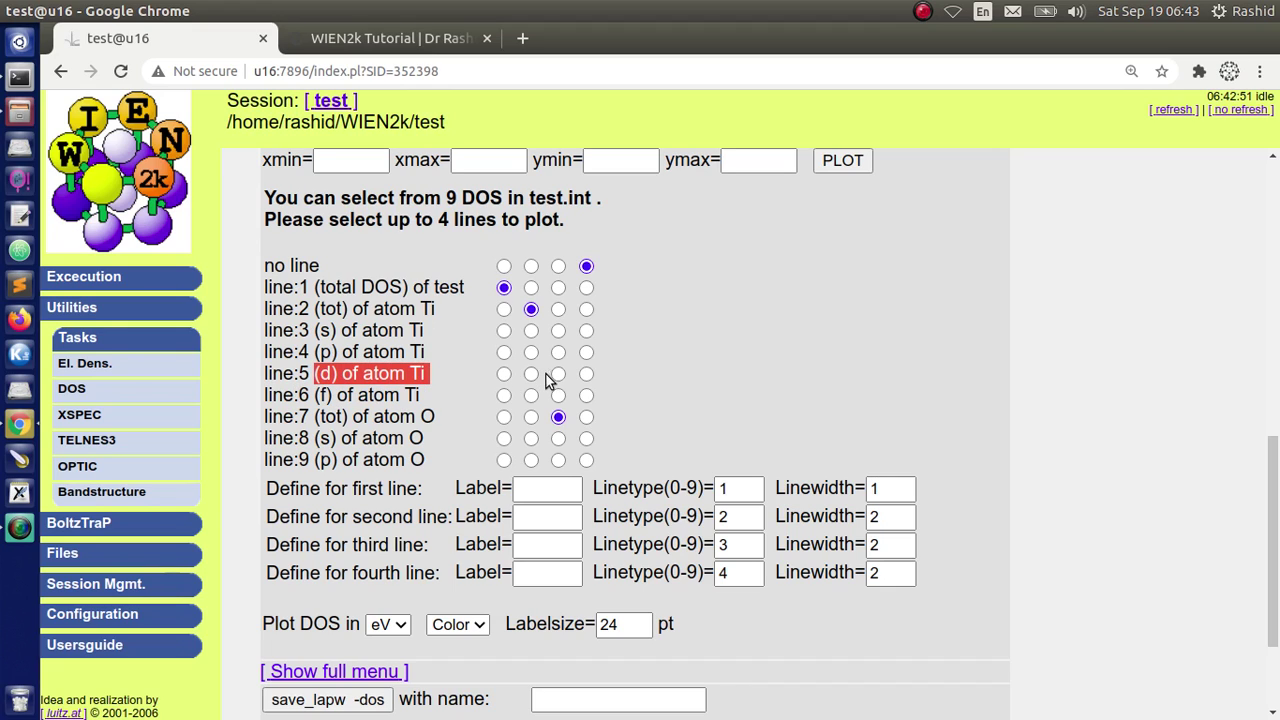
left_click(558, 374)
left_click(395, 420)
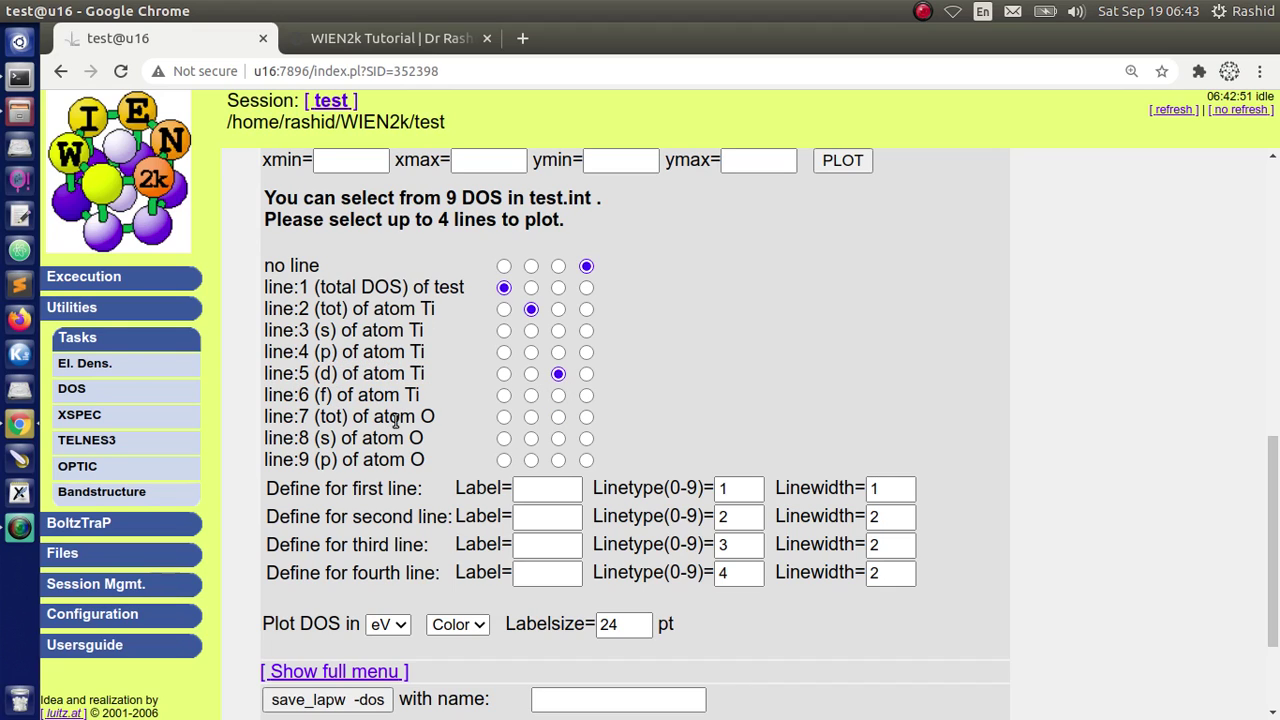
left_click(587, 418)
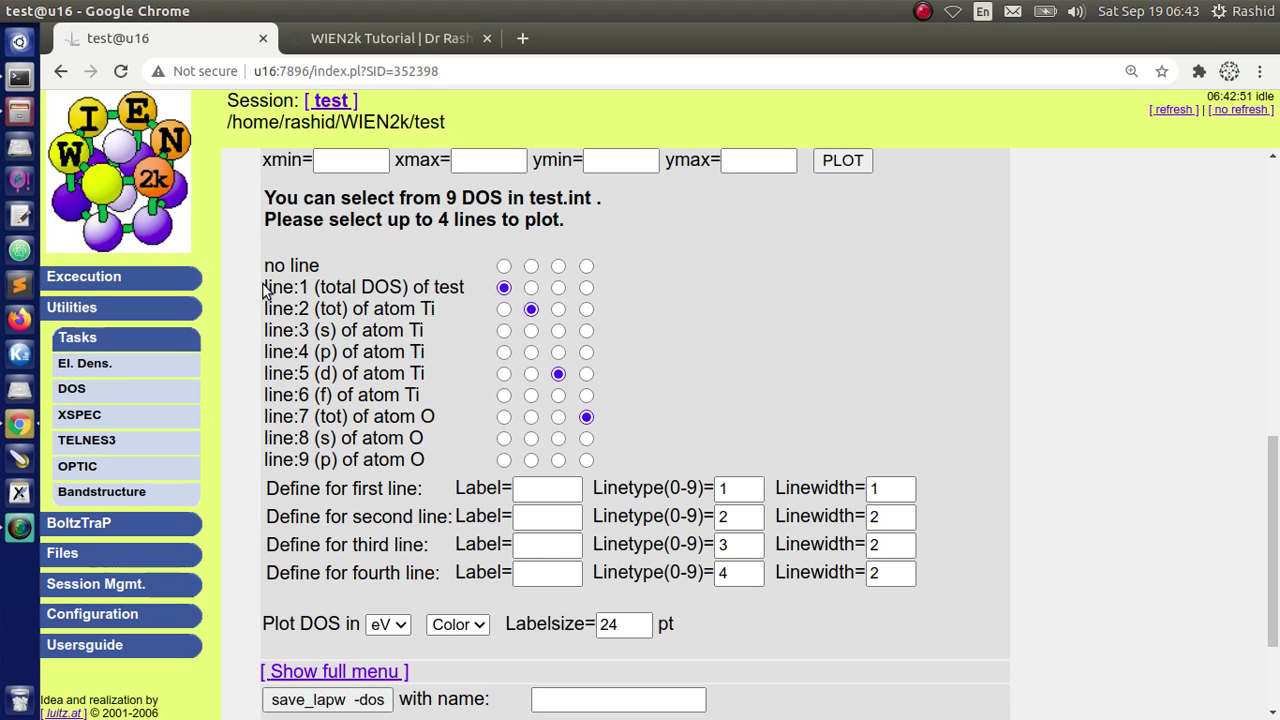
left_click_drag(269, 287, 434, 463)
left_click(366, 318)
scroll(620, 426, "up", 3)
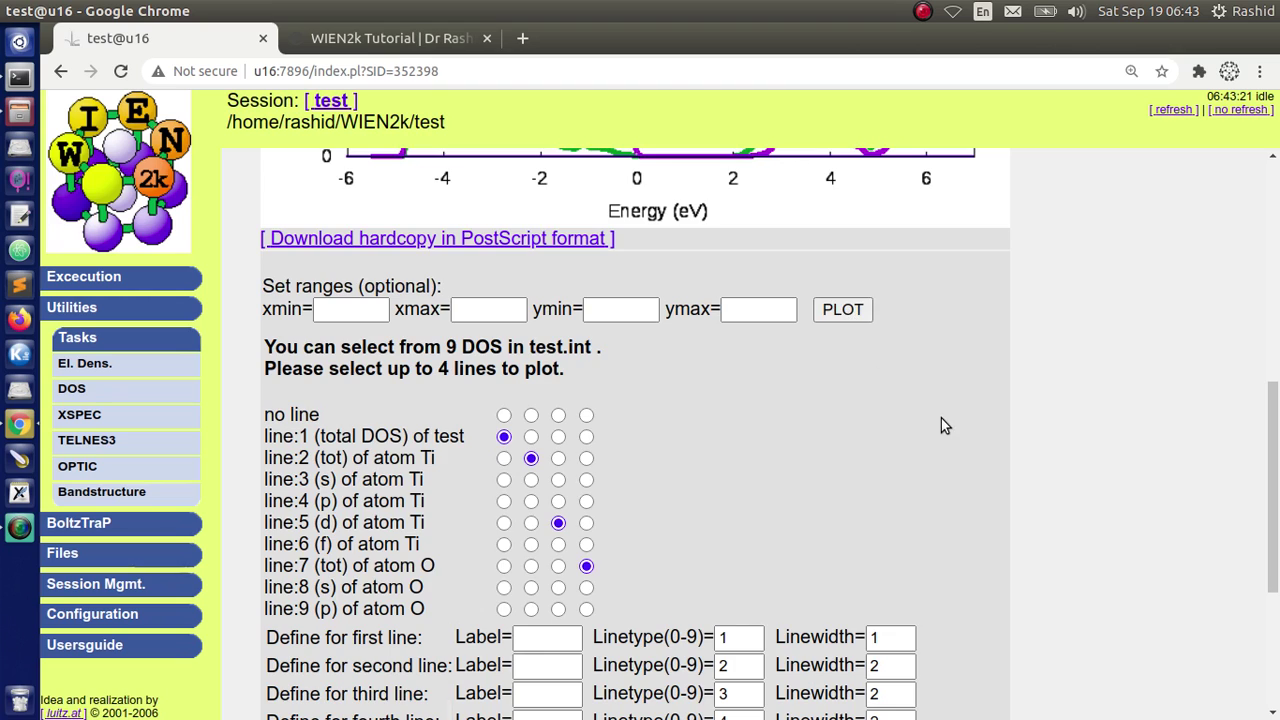
scroll(945, 400, "down", 5)
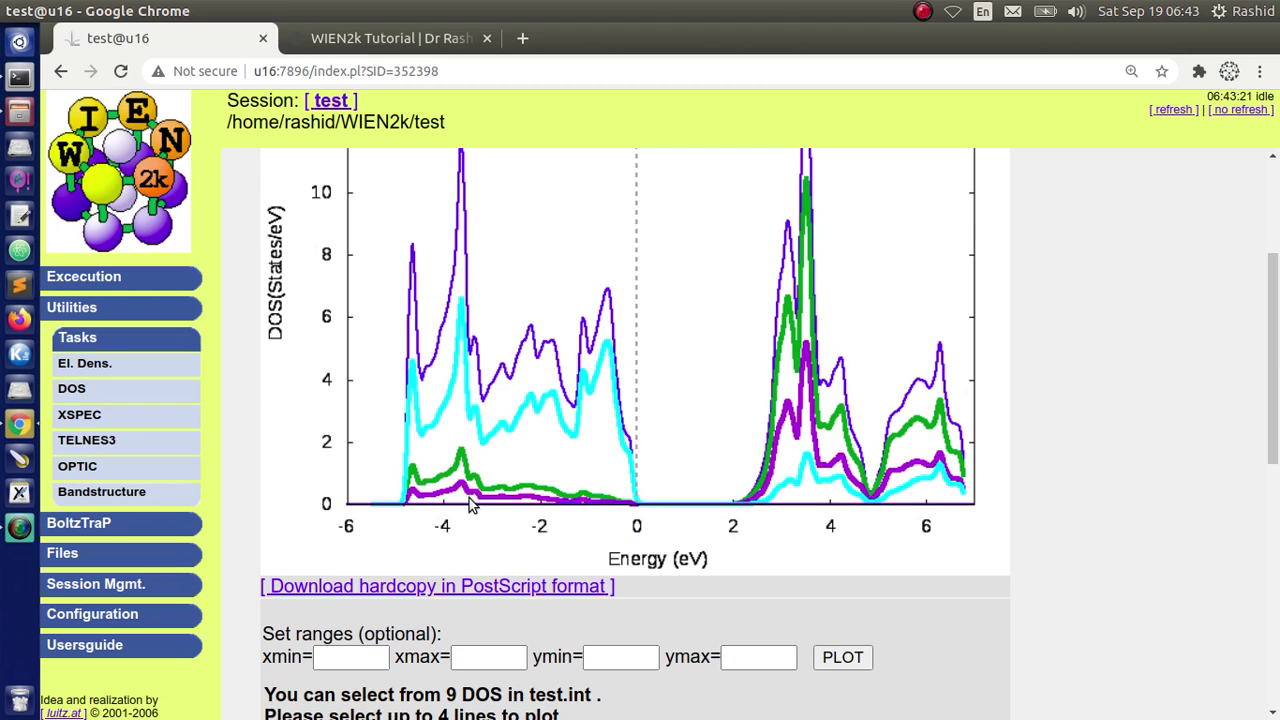
scroll(472, 505, "down", 8)
- Set line width 1 for the second, third and fourth curves, keeping 2 for total DOS
double_click(876, 340)
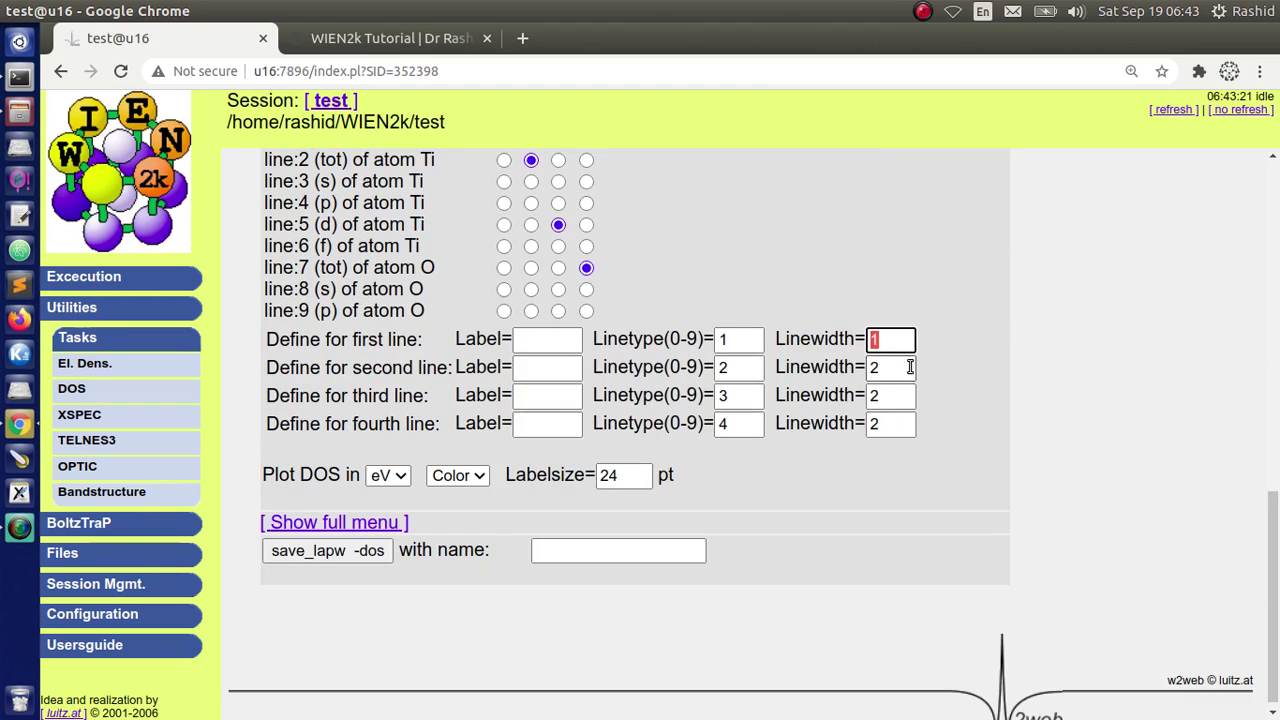
left_click(893, 367)
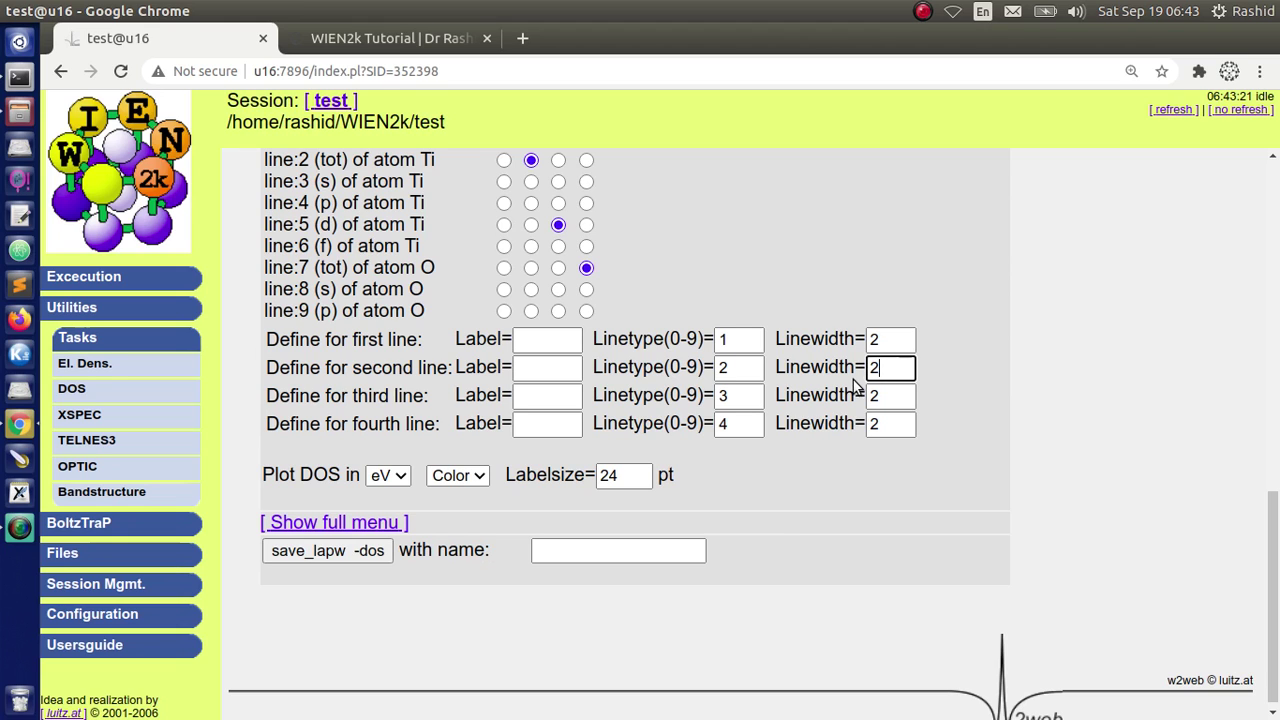
double_click(876, 367)
type("1")
key("Tab")
type("1")
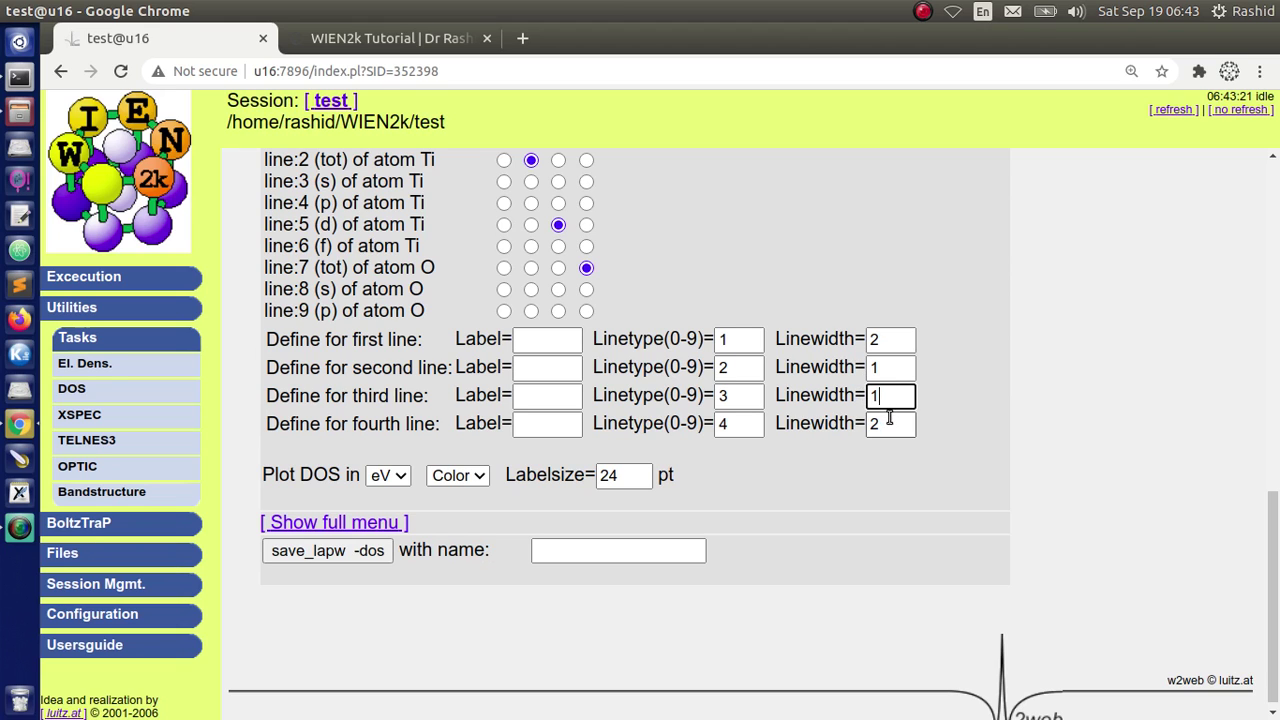
double_click(880, 423)
type("1")
- Redraw the four-curve DOS plot with the new line widths
scroll(768, 428, "up", 3)
scroll(771, 428, "up", 1)
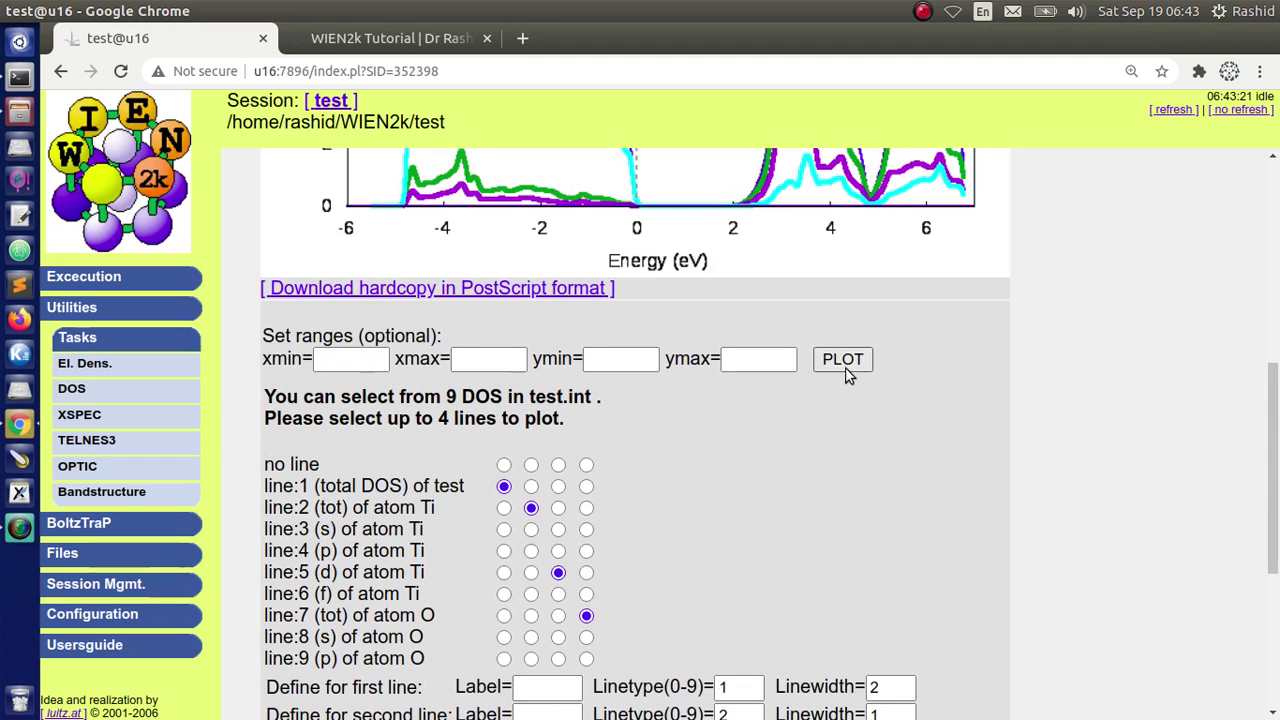
left_click(845, 362)
scroll(952, 350, "down", 3)
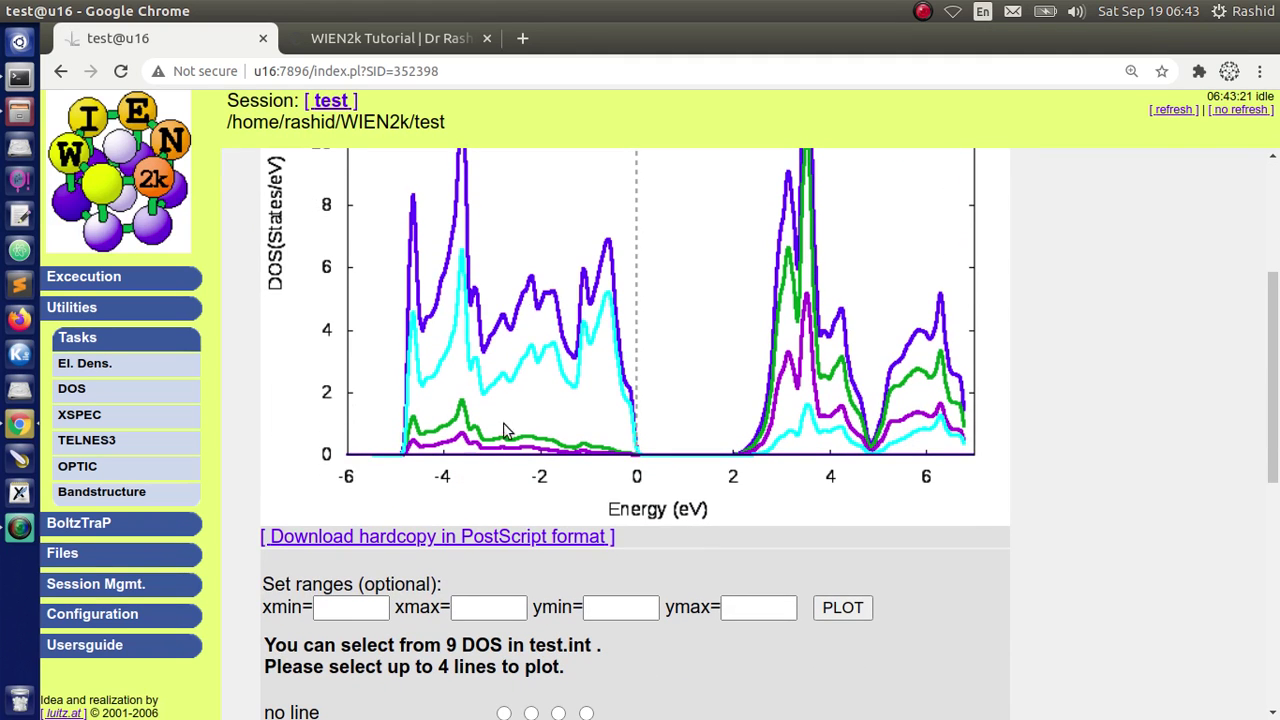
scroll(752, 387, "up", 2)
right_click(688, 326)
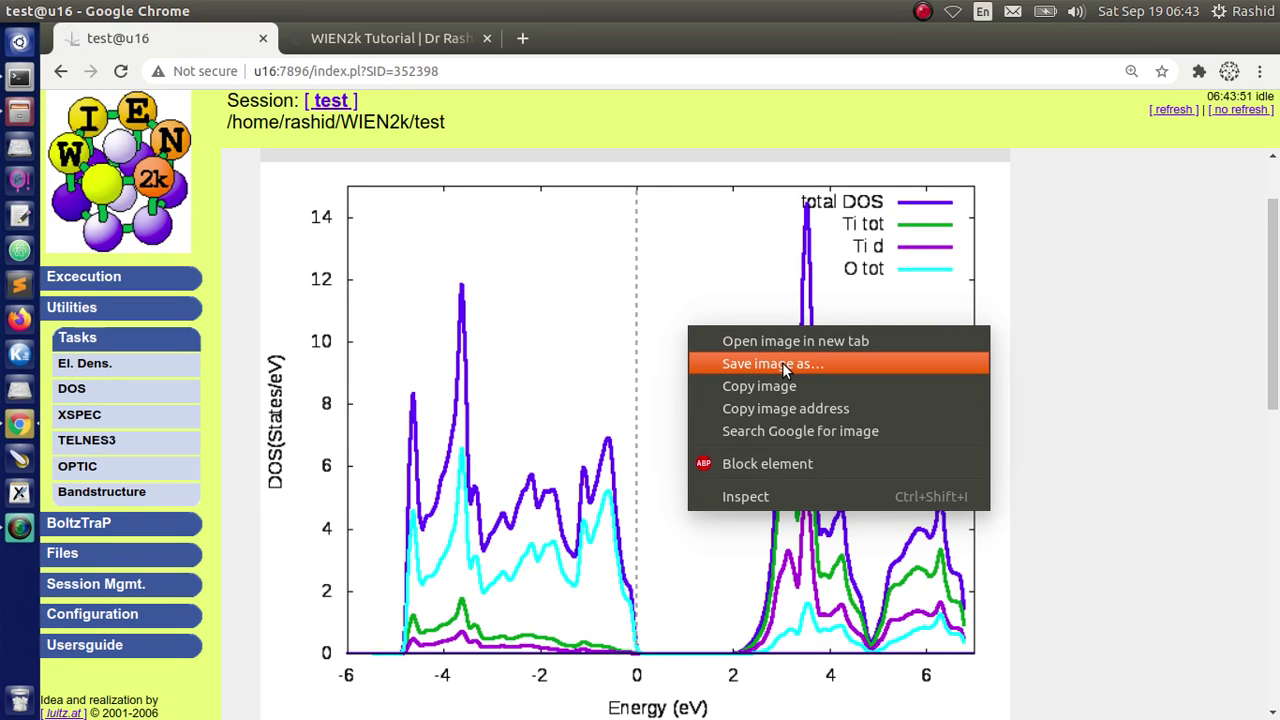
left_click(603, 342)
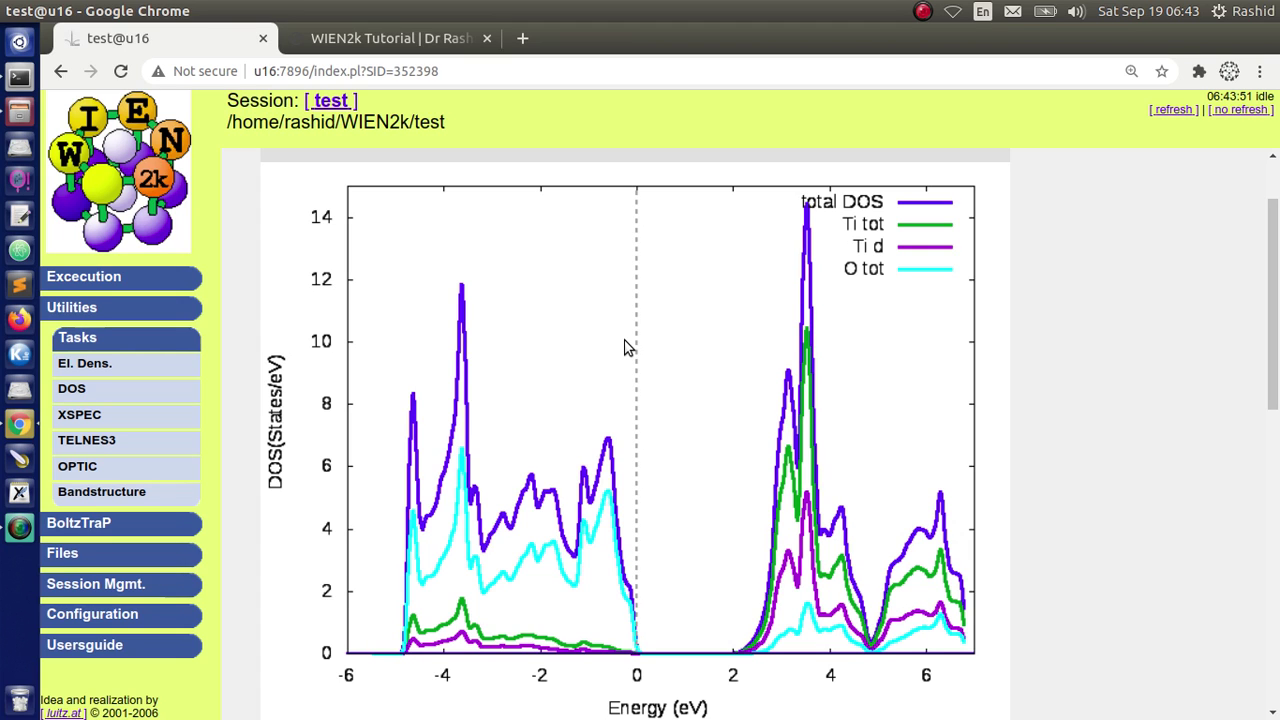
- Enter '-d dos_res' from autofill as the save name on the save_lapw -dos row
scroll(624, 347, "down", 5)
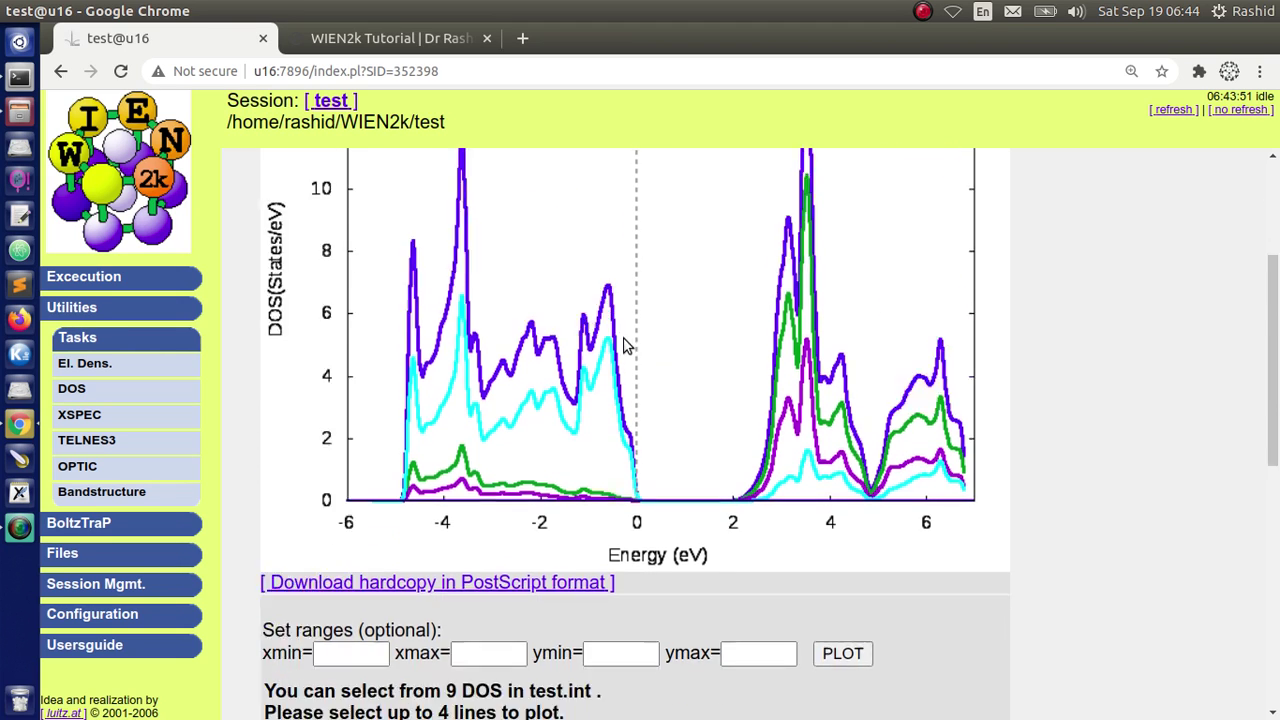
scroll(660, 470, "down", 2)
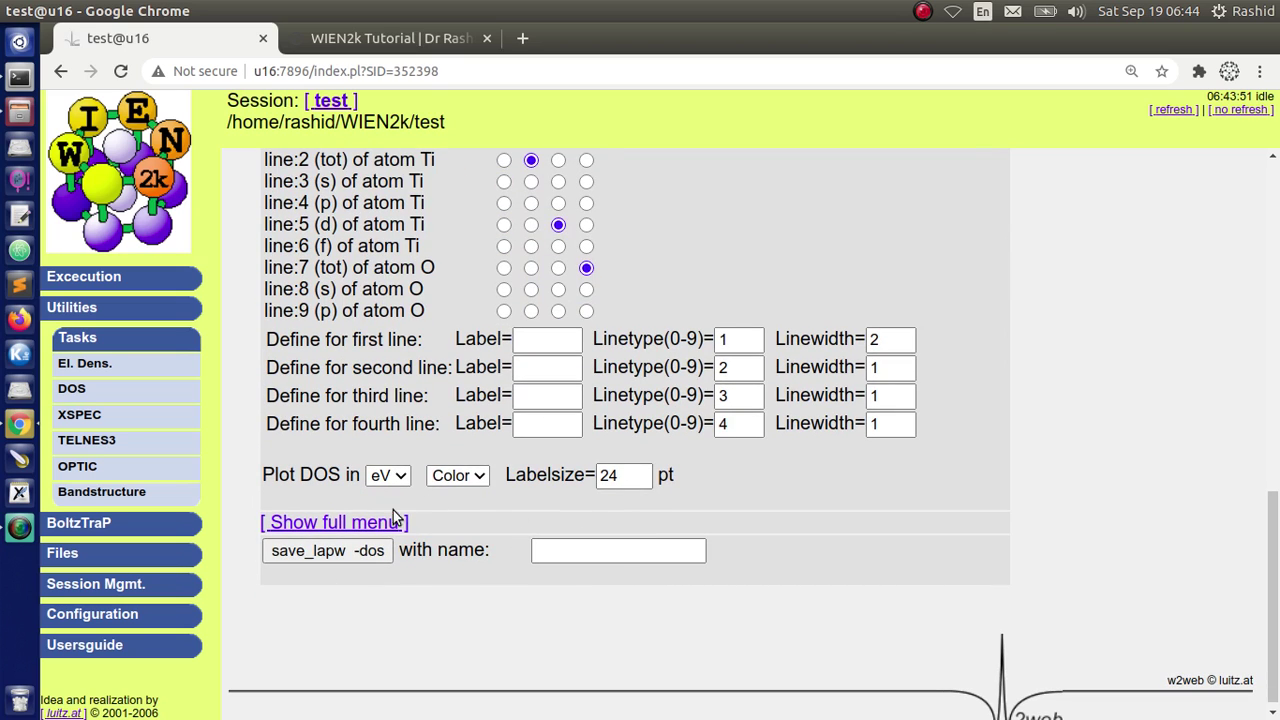
scroll(593, 338, "up", 2)
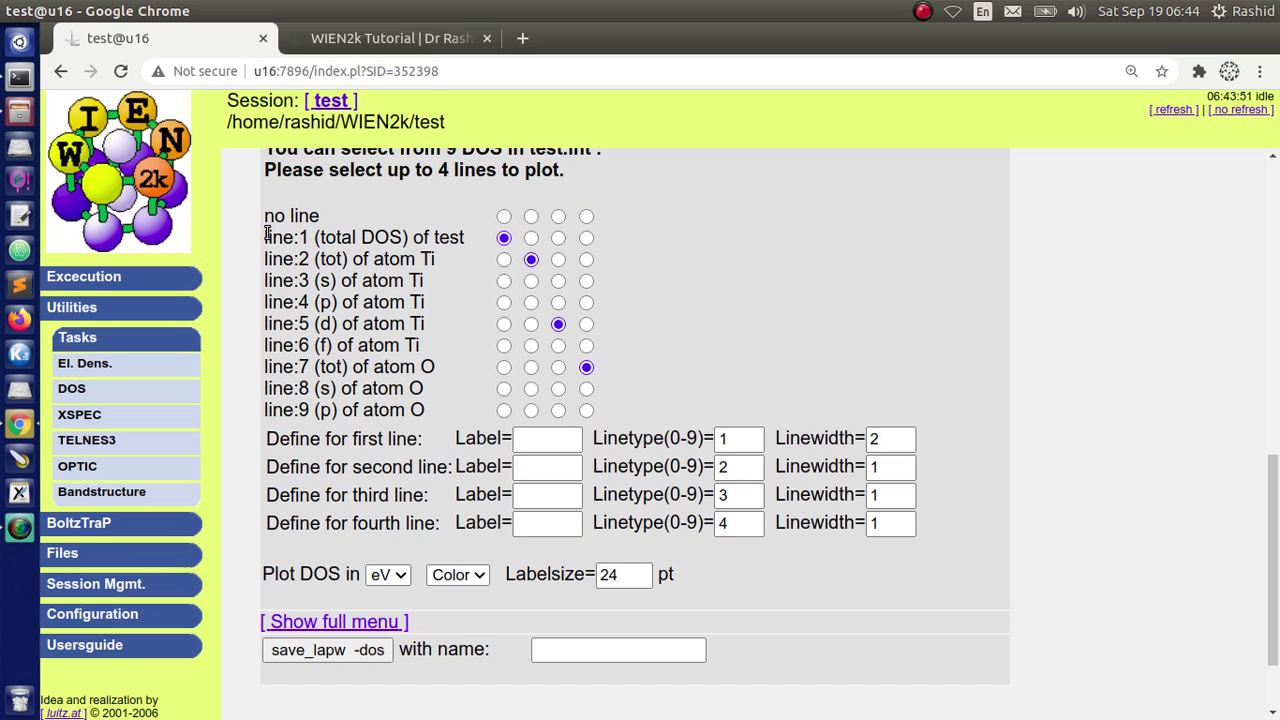
left_click_drag(266, 233, 425, 409)
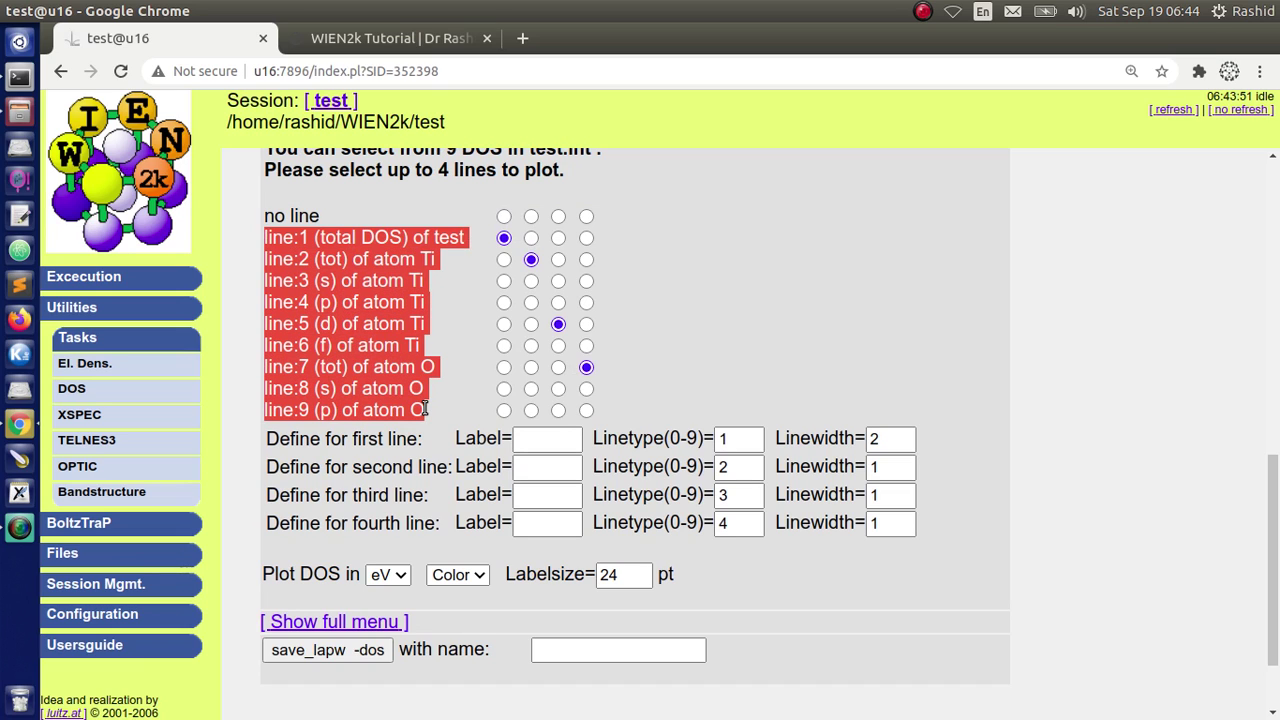
left_click(519, 302)
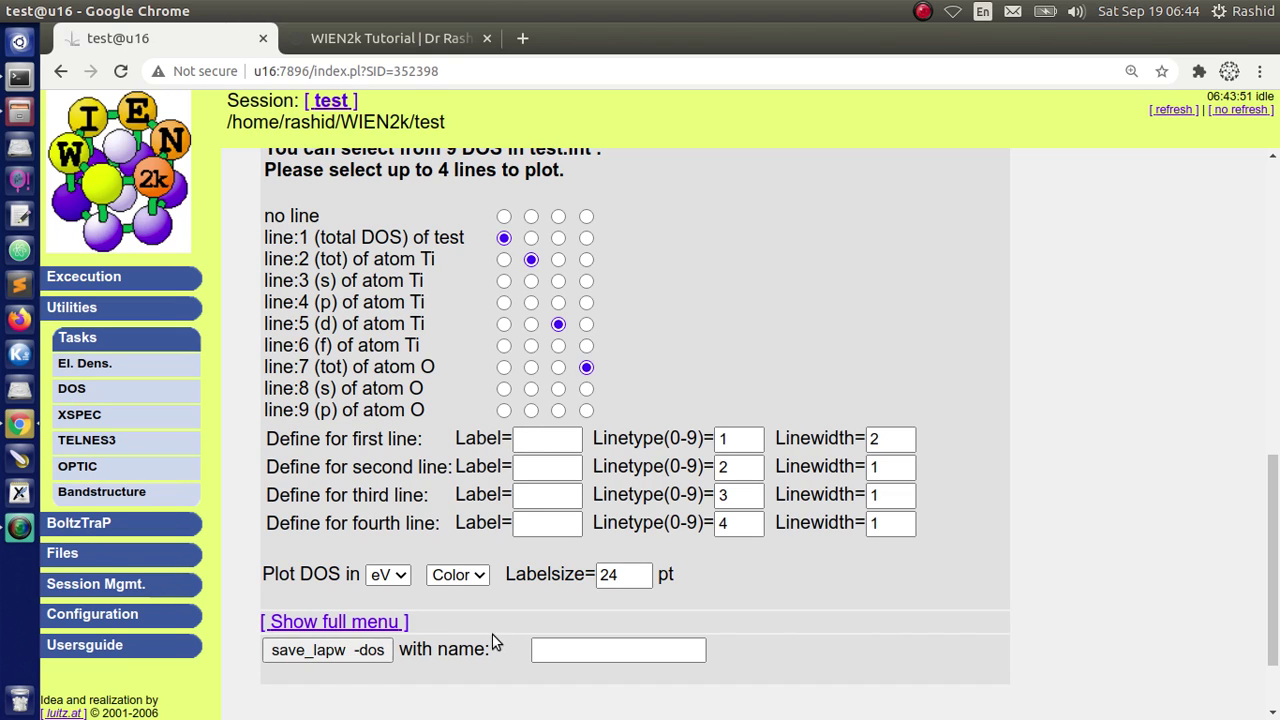
left_click(549, 649)
left_click(565, 574)
scroll(540, 550, "down", 2)
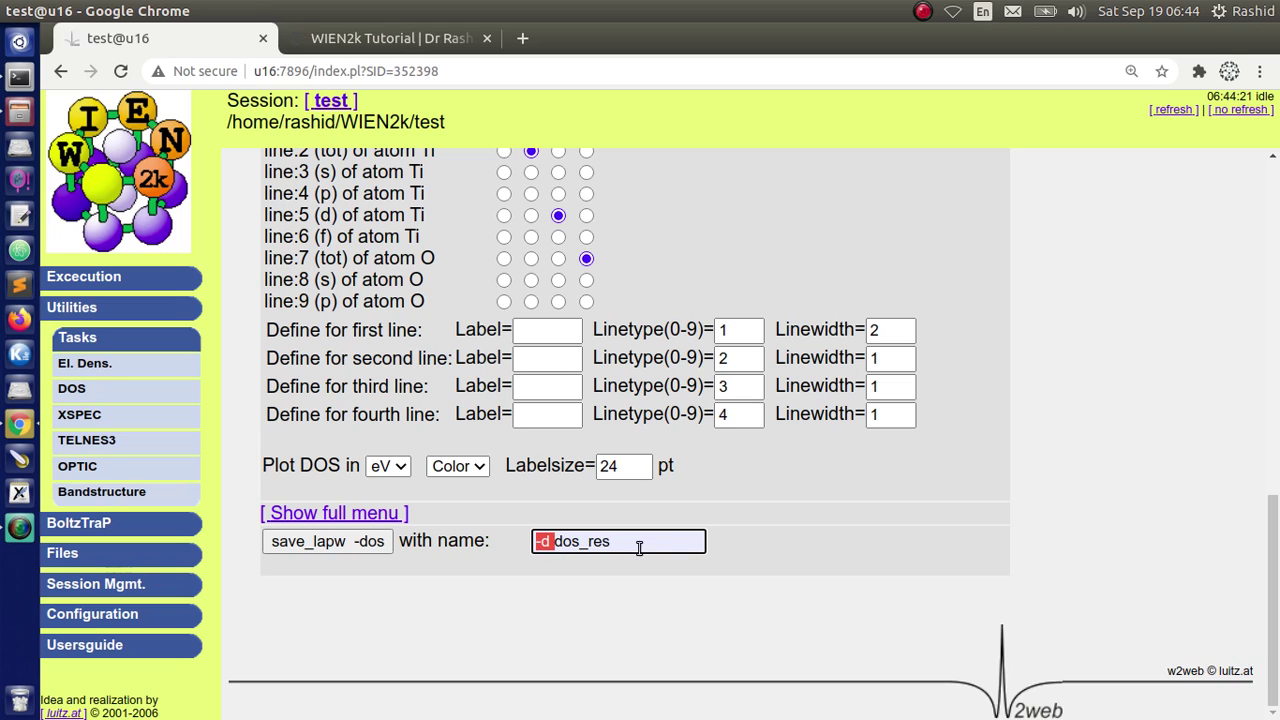
left_click(617, 542)
left_click_drag(552, 541, 610, 543)
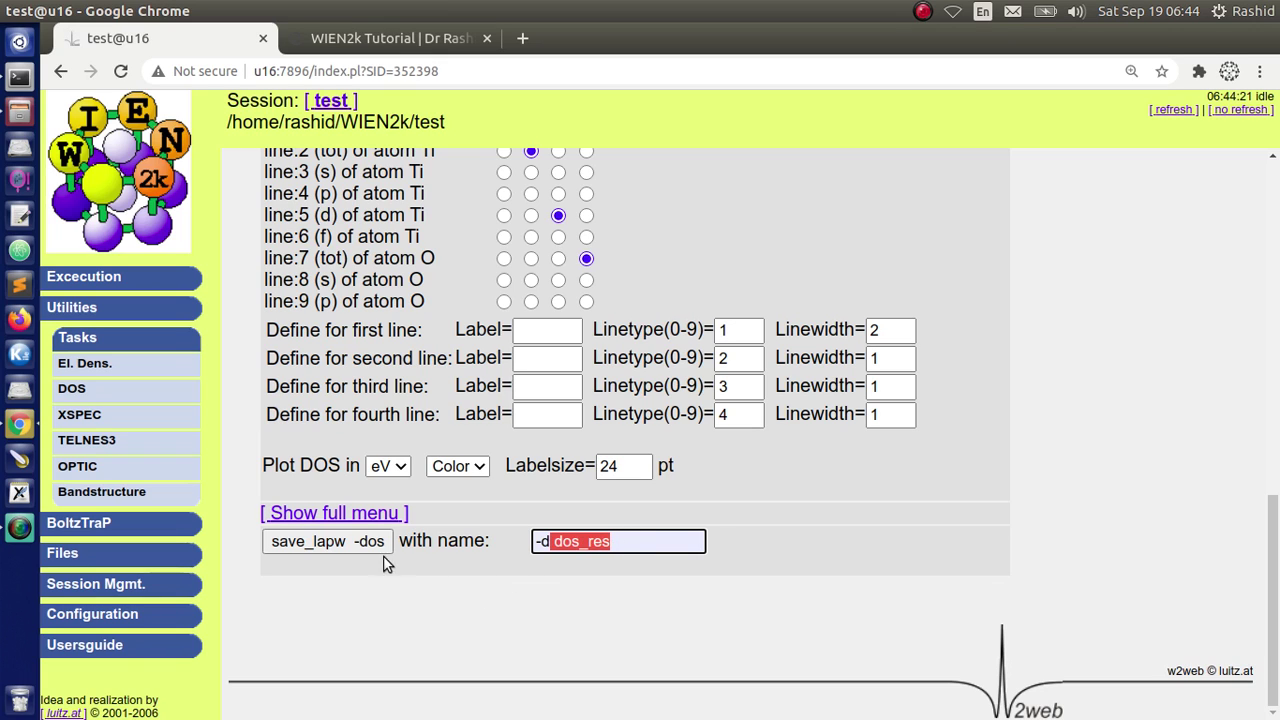
- Run save_lapw -dos -d dos_res, then view the dos_res folder in Files
left_click(339, 543)
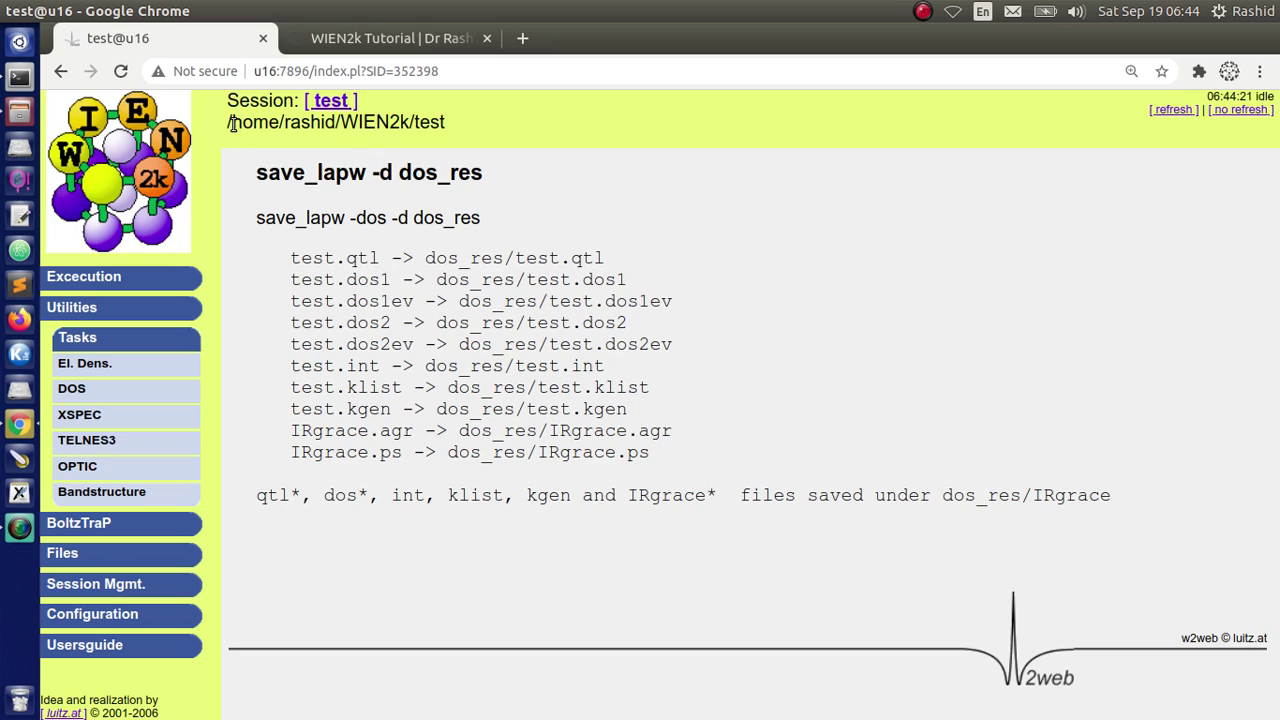
left_click_drag(232, 124, 444, 121)
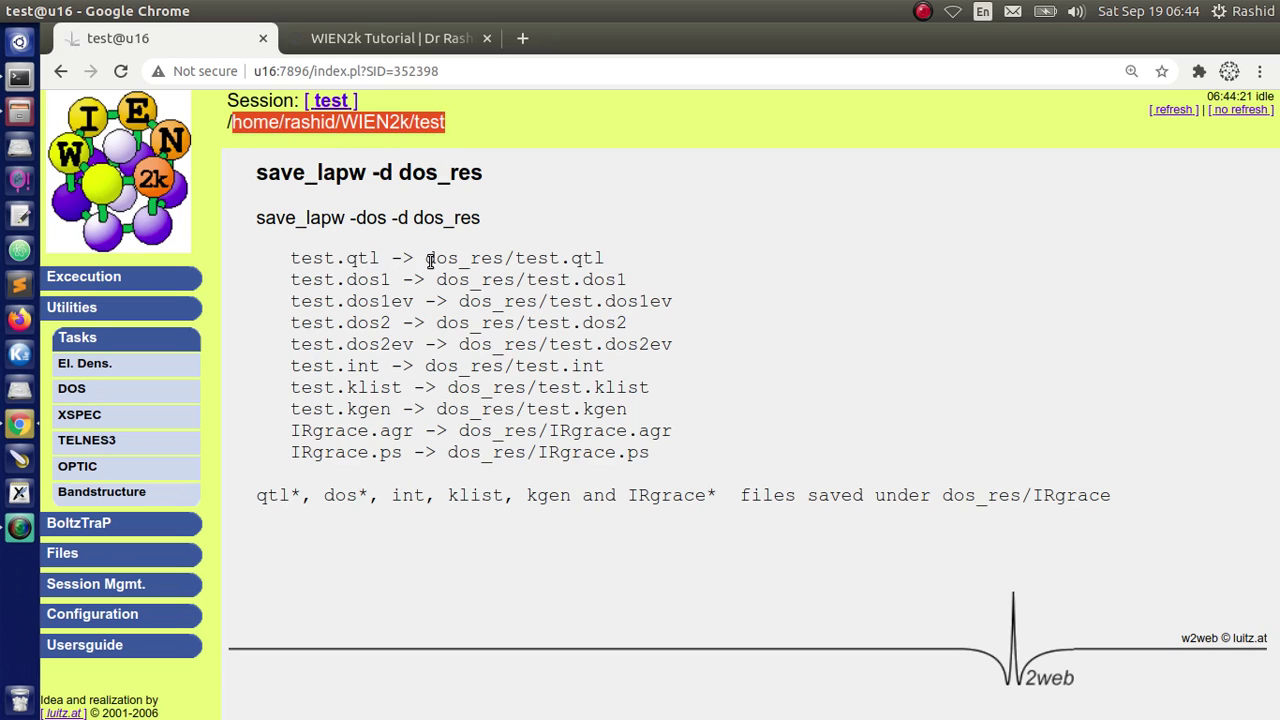
left_click_drag(427, 258, 494, 258)
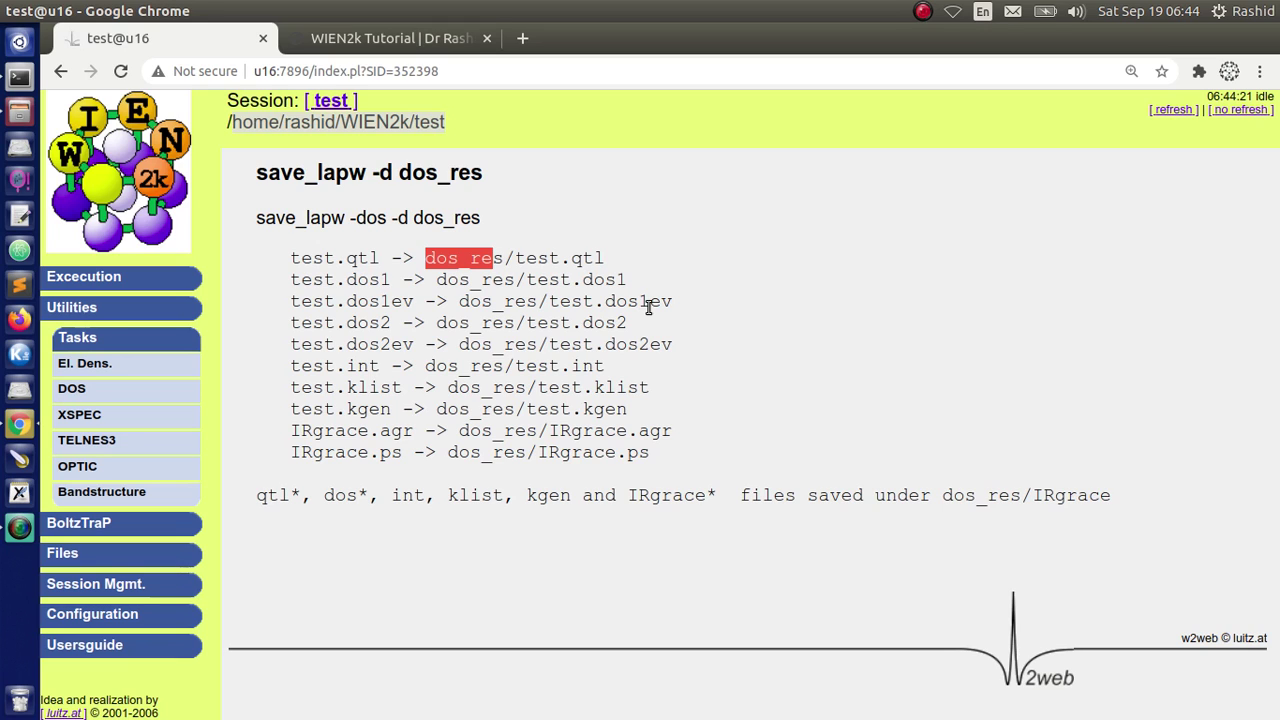
left_click(20, 112)
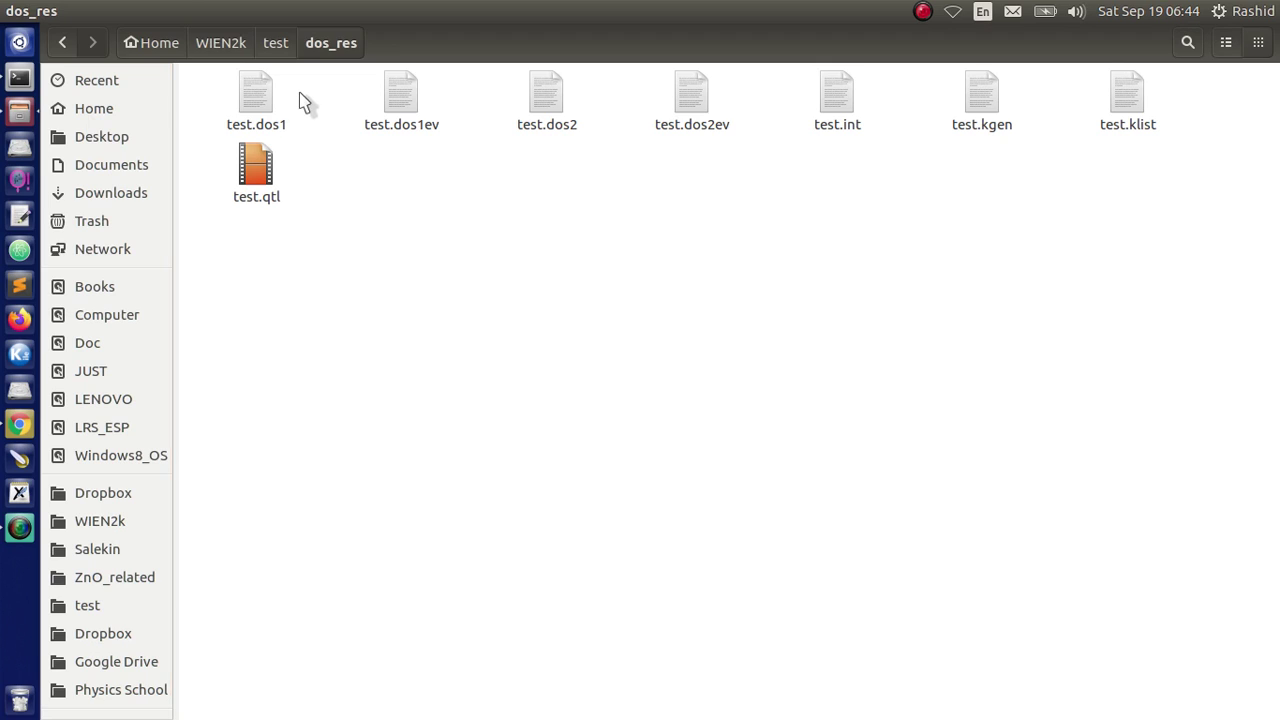
- Open test.dos1ev from the dos_res folder in gedit
left_click(253, 105)
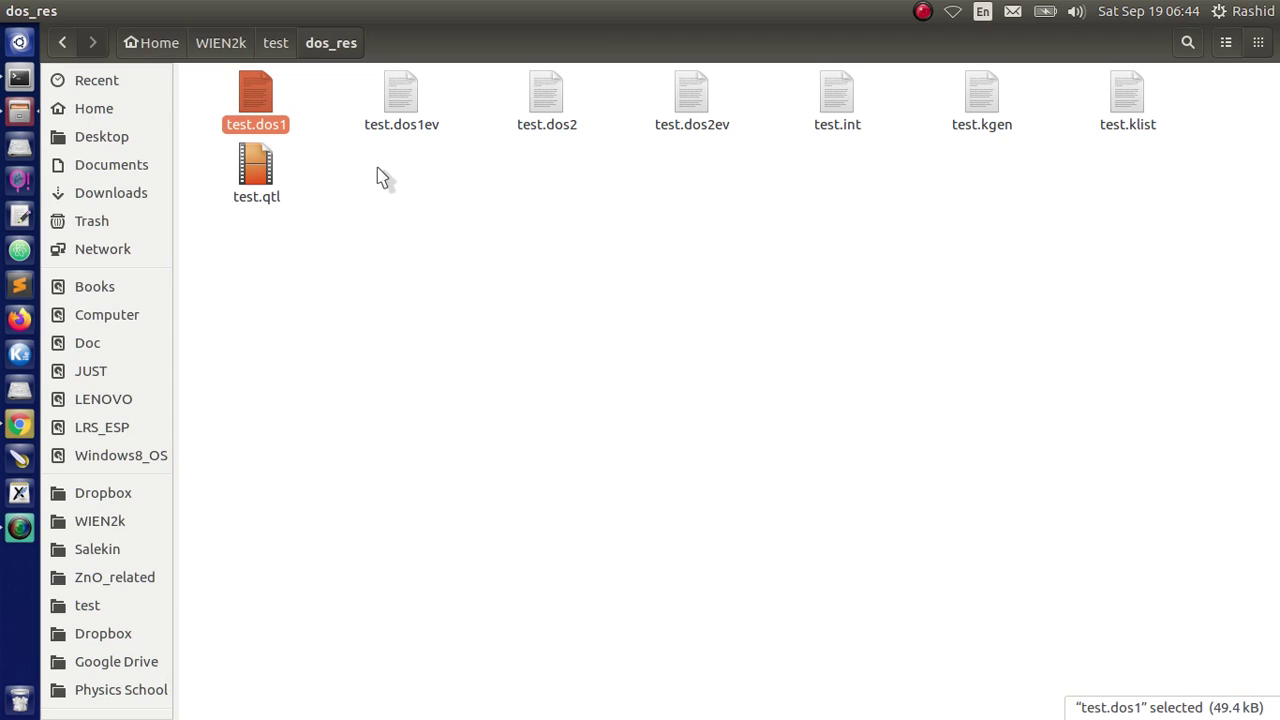
left_click(401, 105)
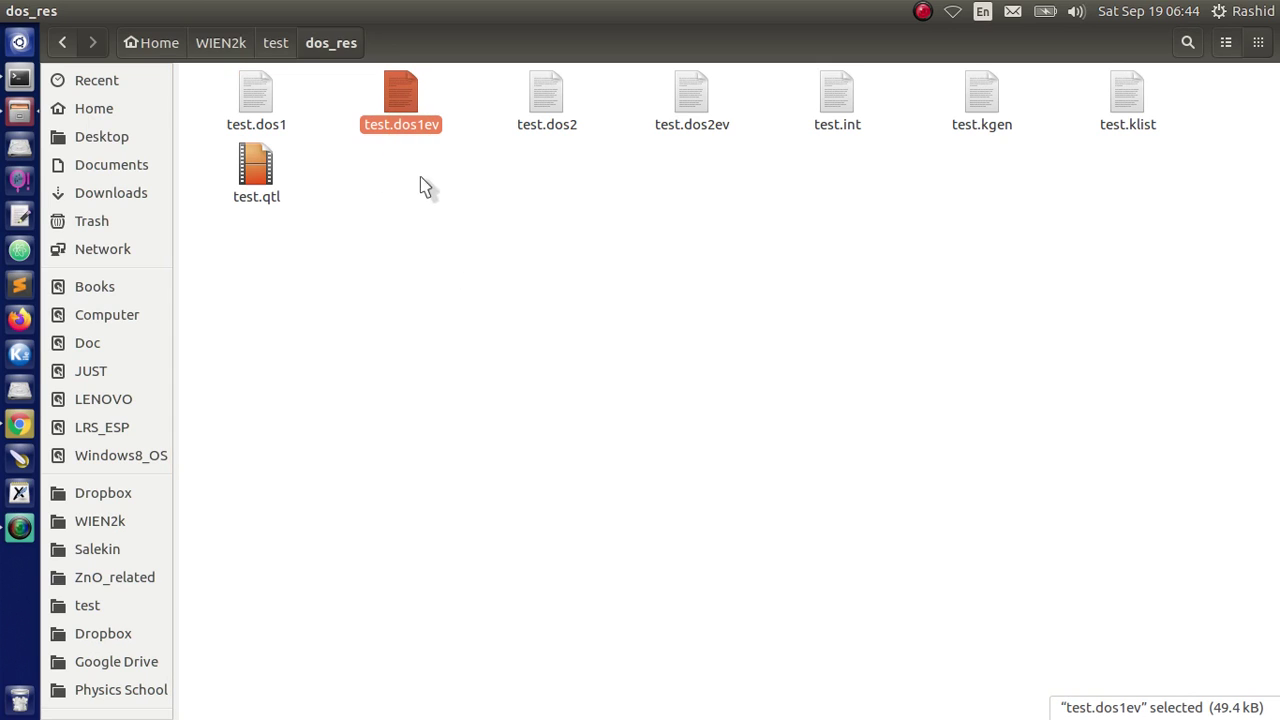
double_click(401, 124)
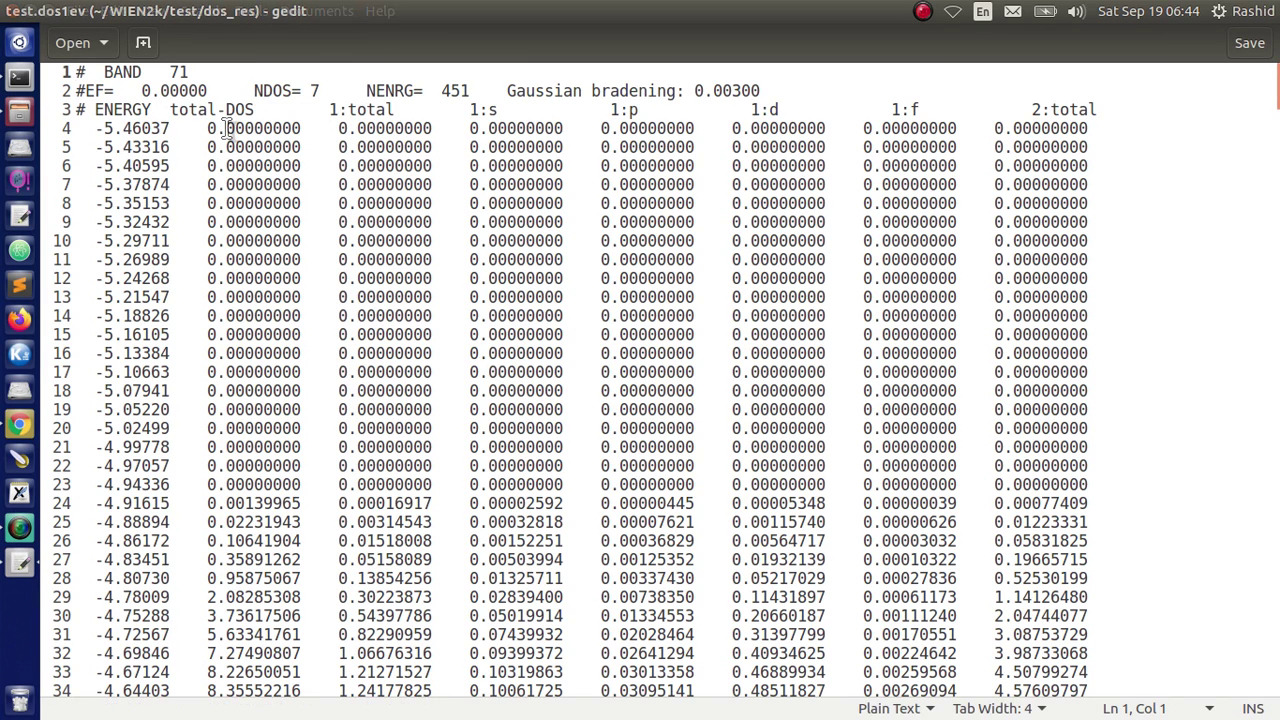
- Inspect the energy and DOS values of test.dos1ev, including the 1:p column
left_click(134, 129)
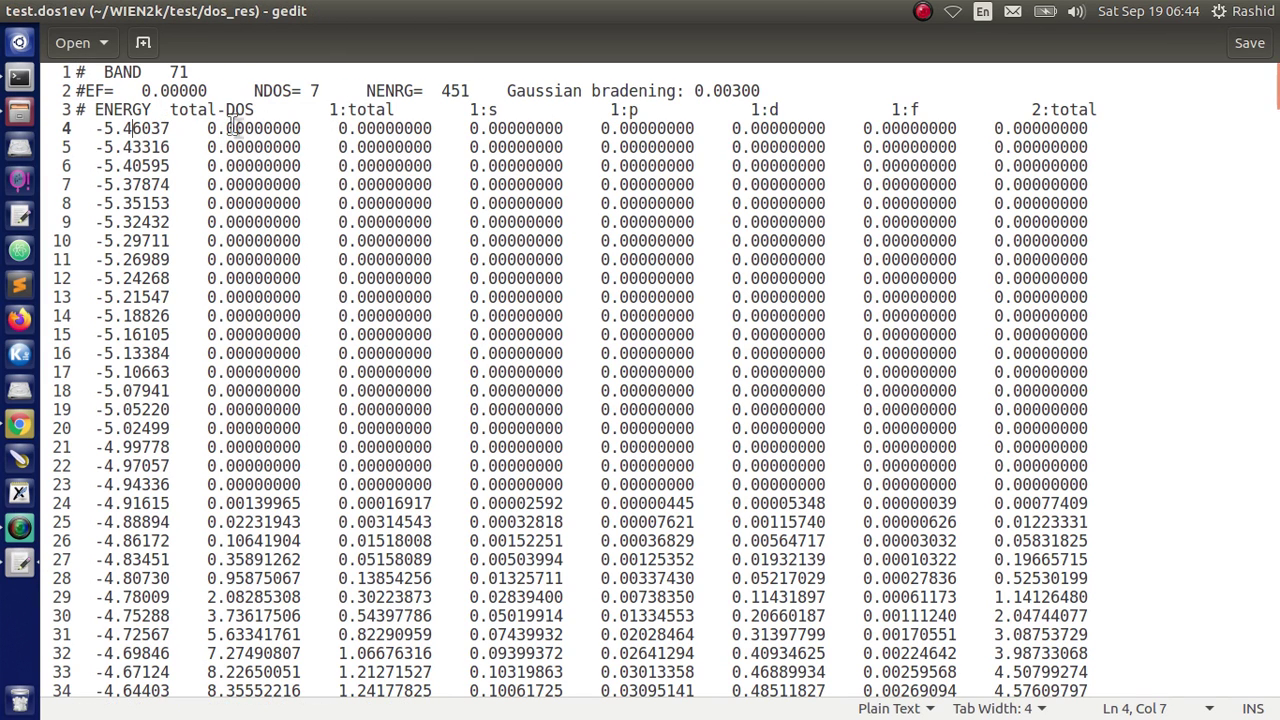
left_click(245, 128)
left_click(376, 130)
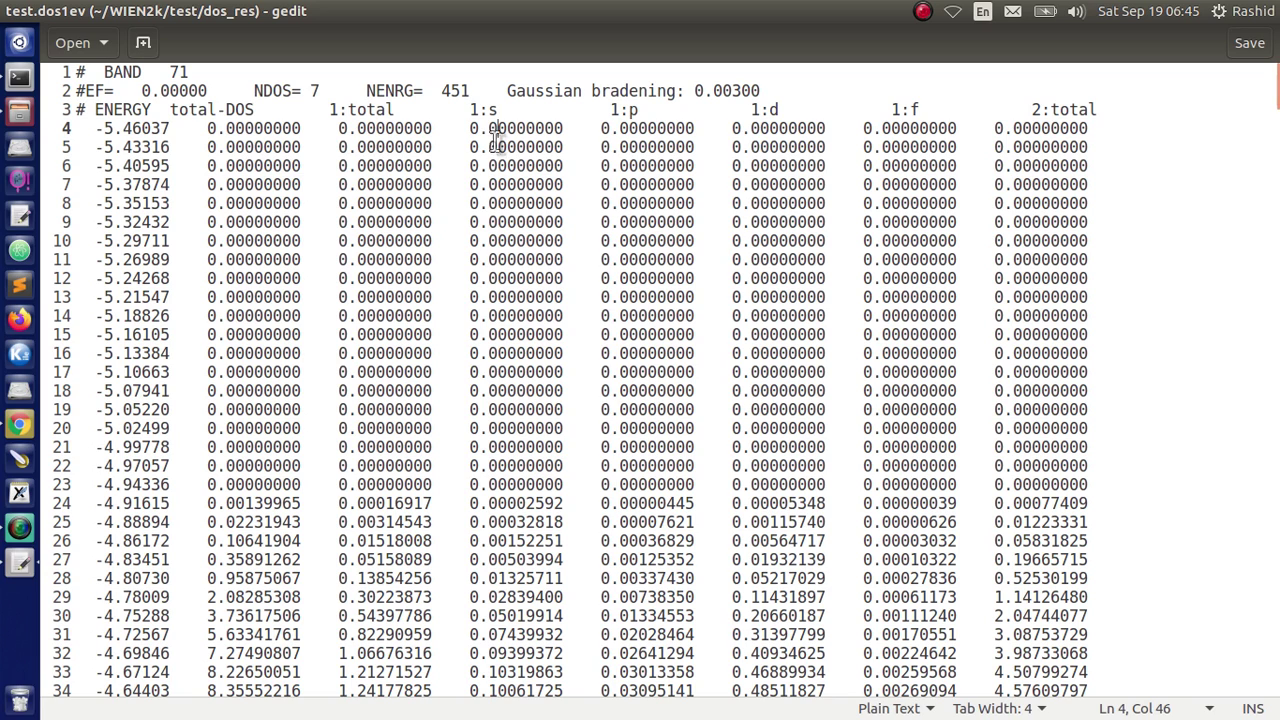
left_click(638, 147)
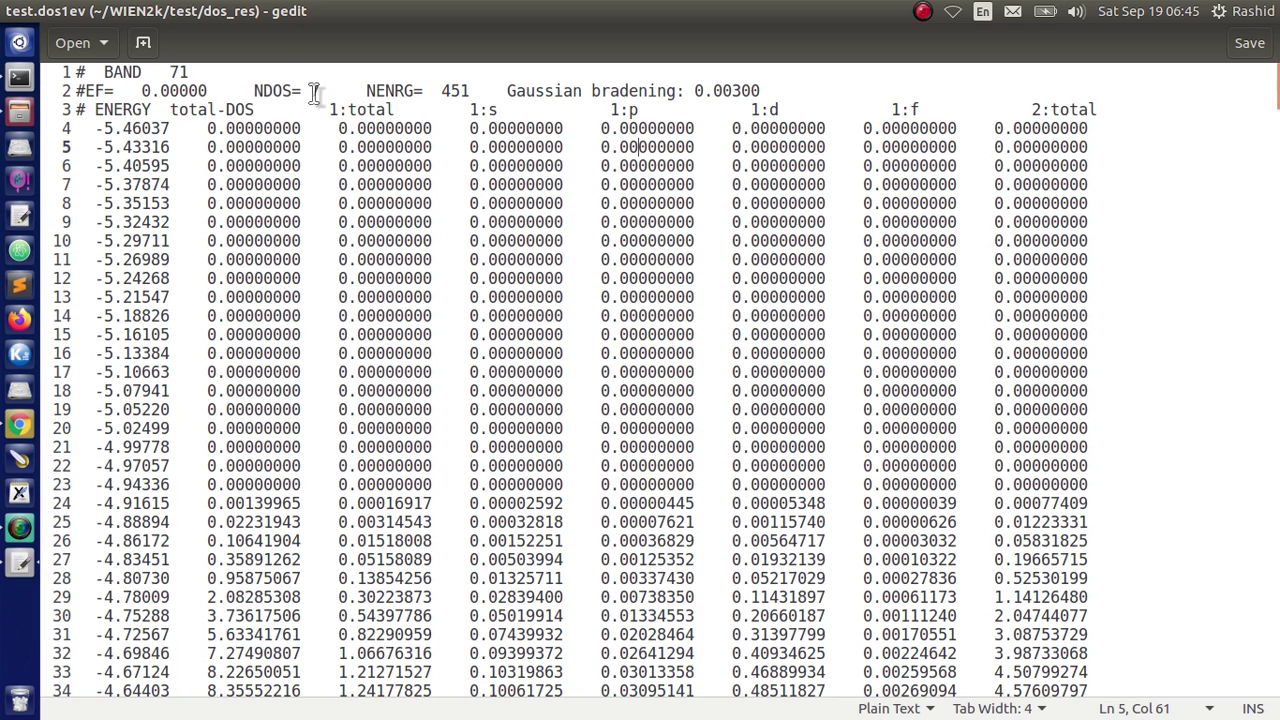
- Open test.dos2ev in a second gedit tab, then return to the w2web page in Chrome
left_click(15, 118)
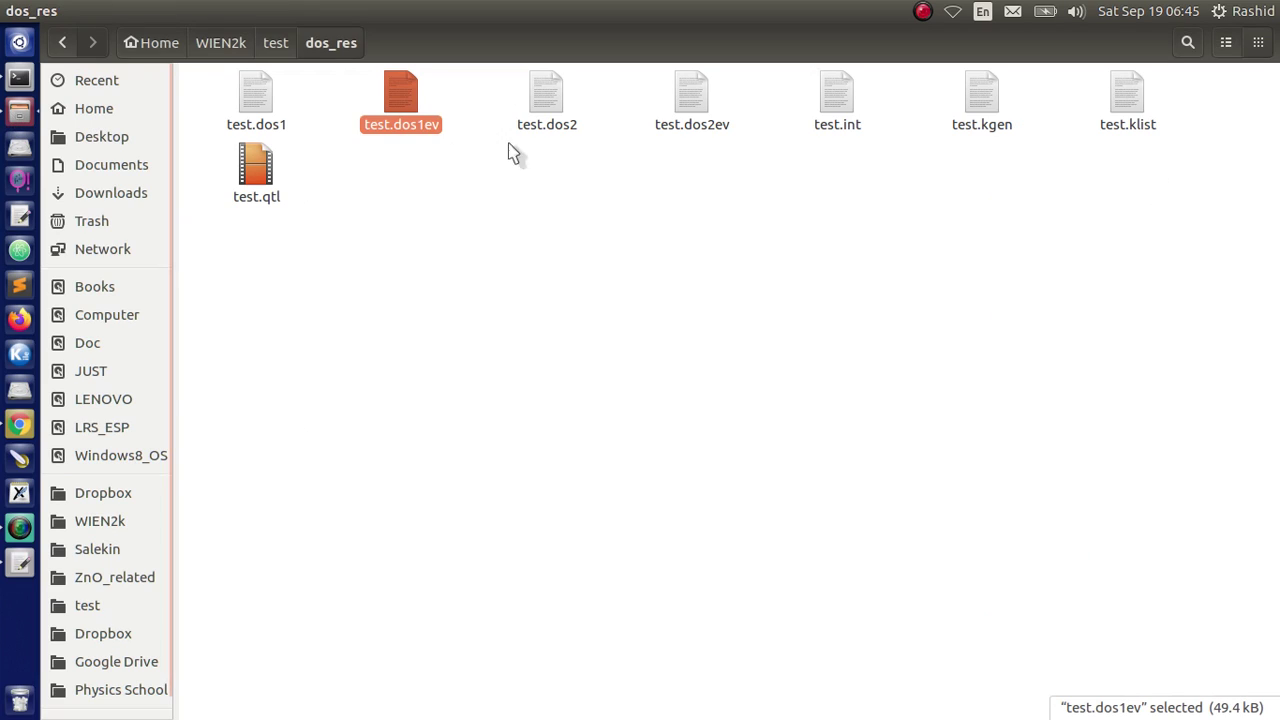
double_click(692, 128)
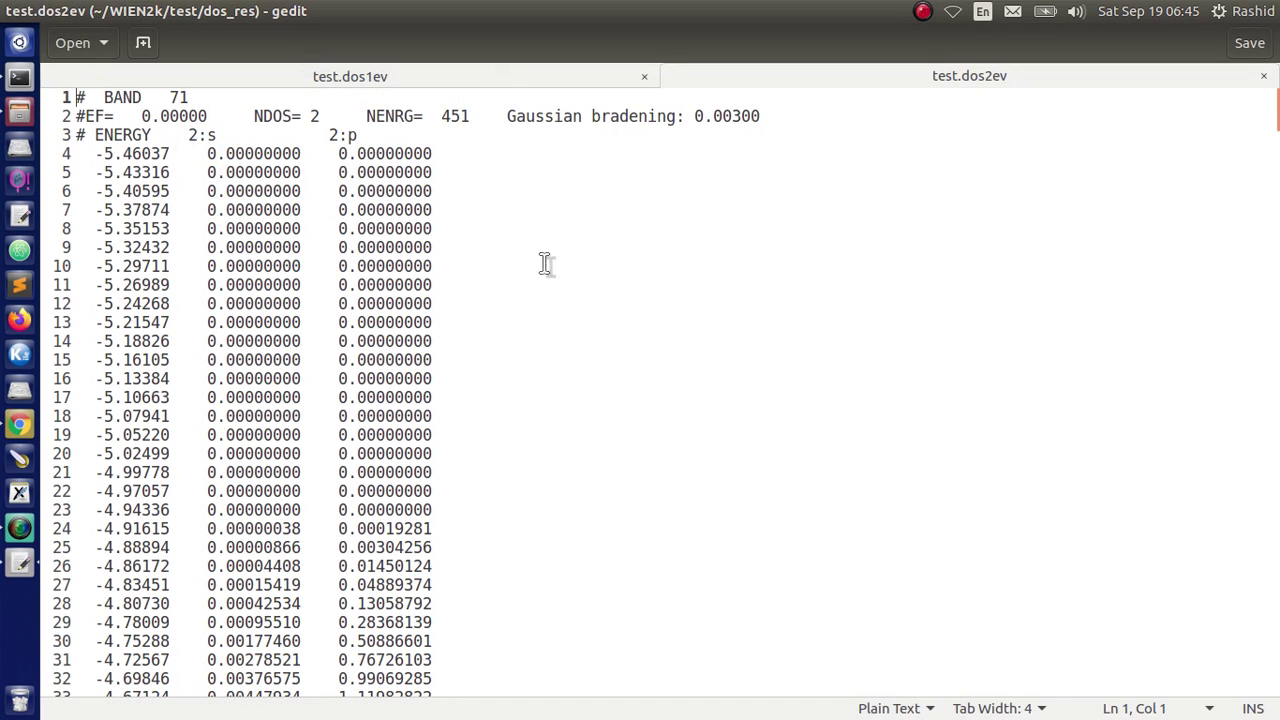
left_click(380, 77)
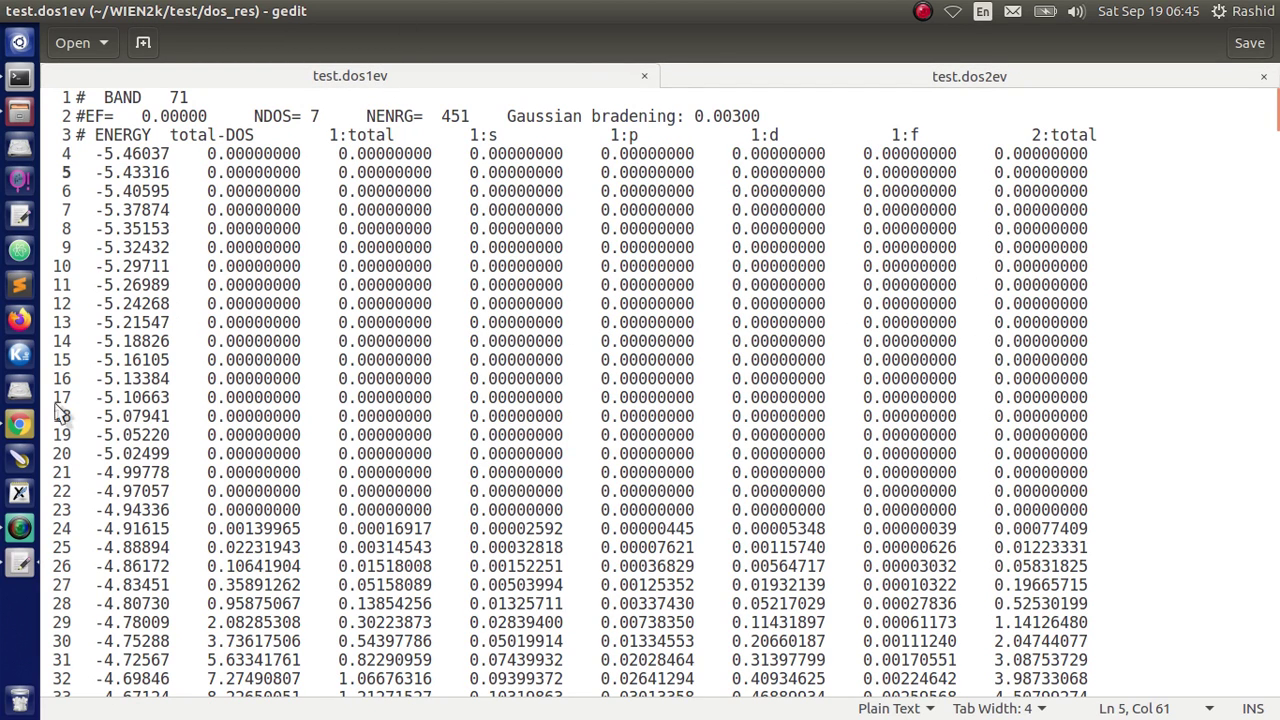
left_click(20, 425)
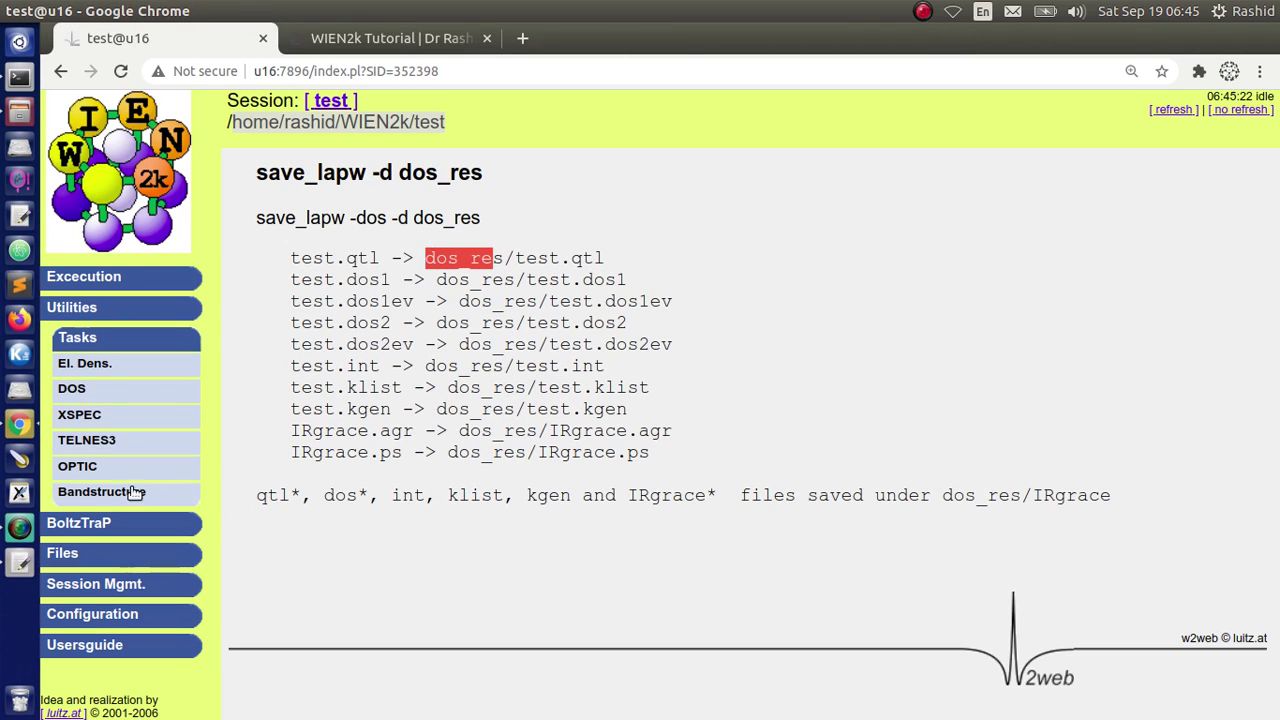
- Reopen the DOS dosplot form and replot total DOS, Ti tot, Ti d and O tot
left_click(72, 392)
left_click(297, 468)
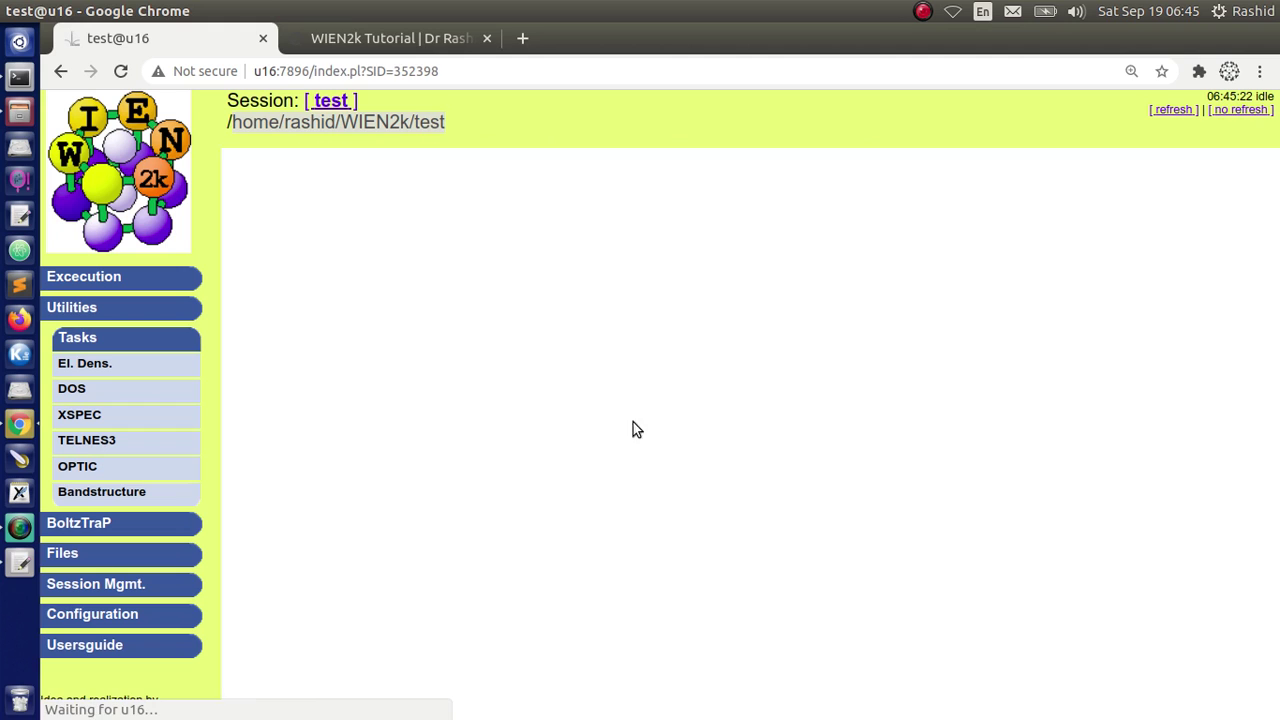
left_click(864, 302)
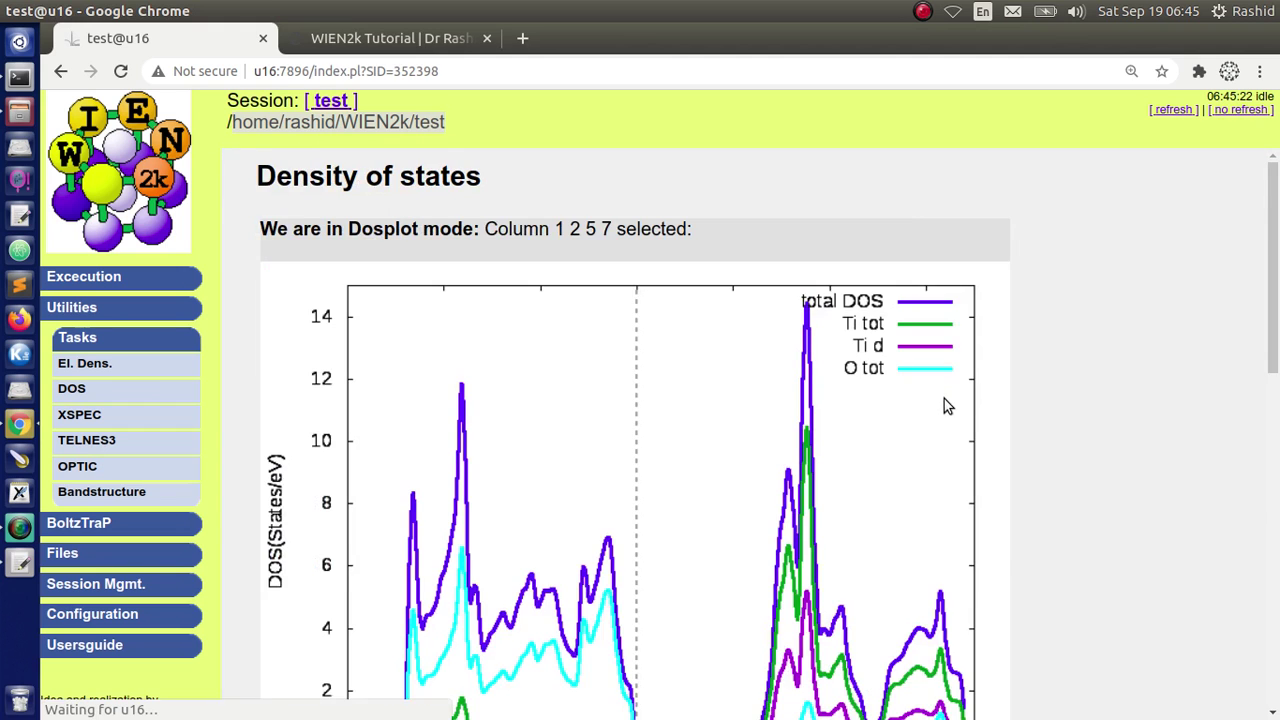
scroll(944, 400, "down", 2)
scroll(960, 380, "up", 1)
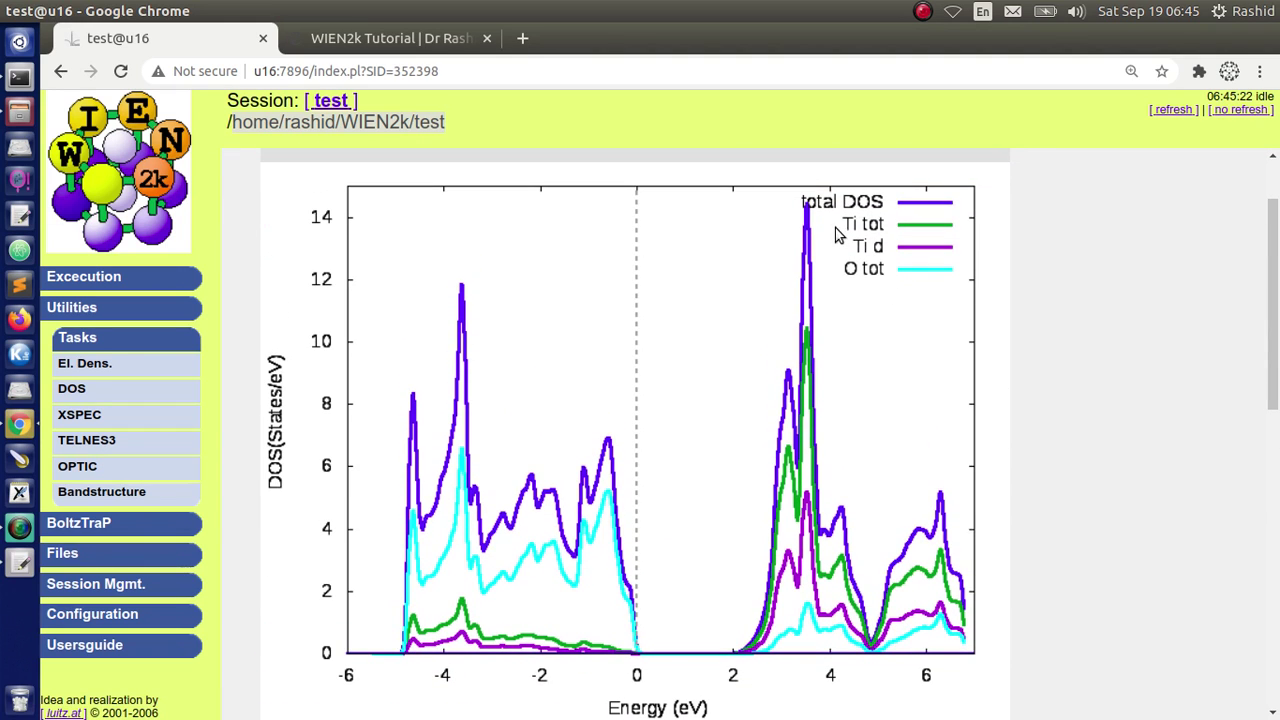